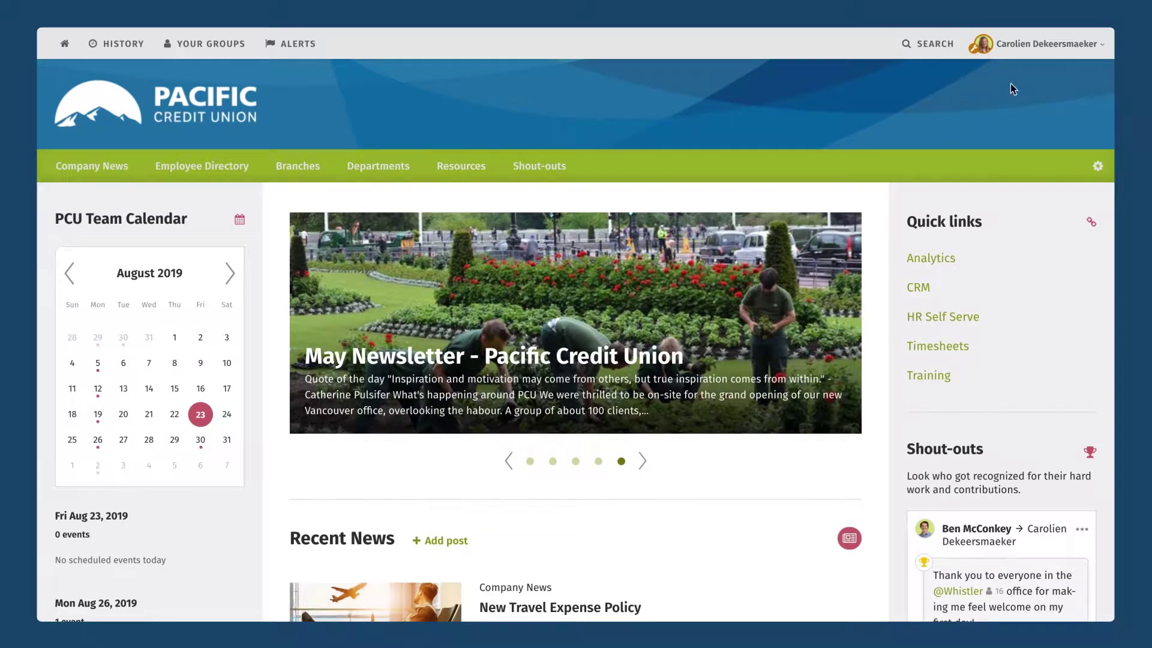
Open the Admin panel from the profile-name menu at the top right.
{"action": "left_click", "coordinate": [1023, 48]}
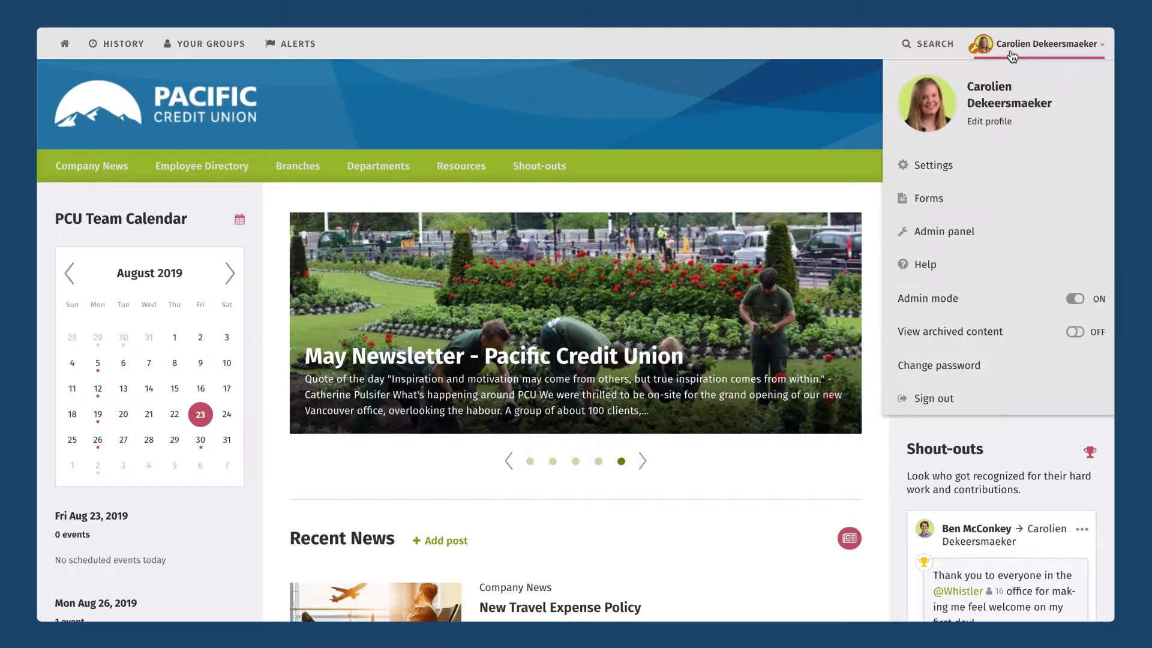
{"action": "left_click", "coordinate": [928, 240]}
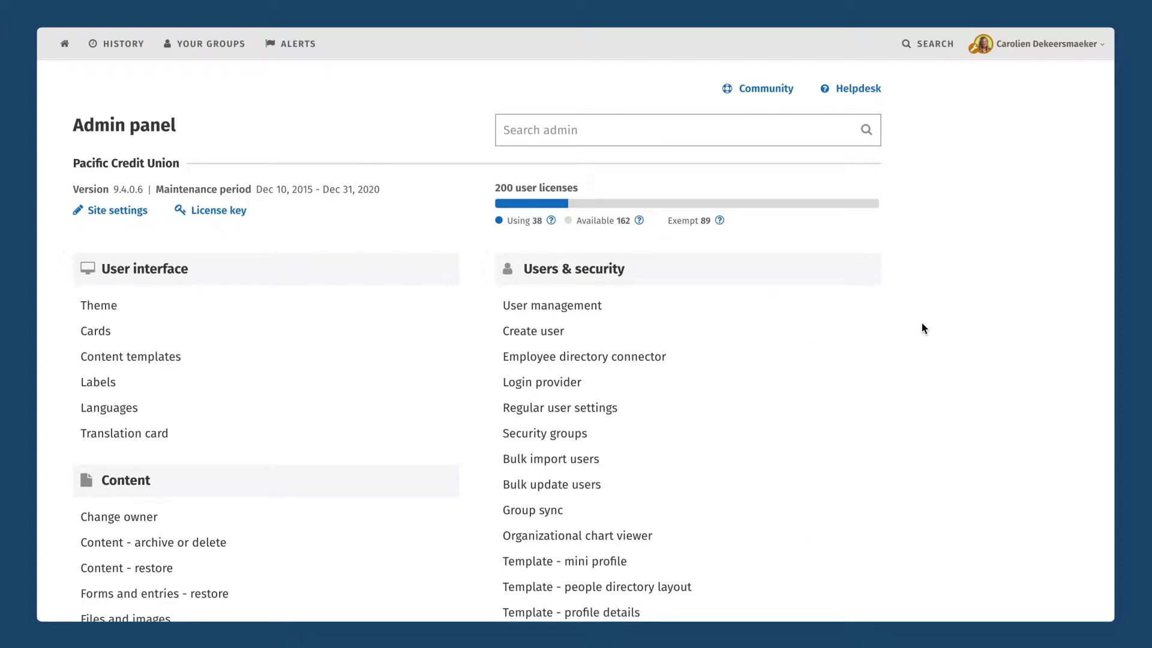
Open User management under the Admin panel's Users & security settings.
{"action": "scroll", "coordinate": [922, 323], "scroll_direction": "down", "scroll_amount": 3}
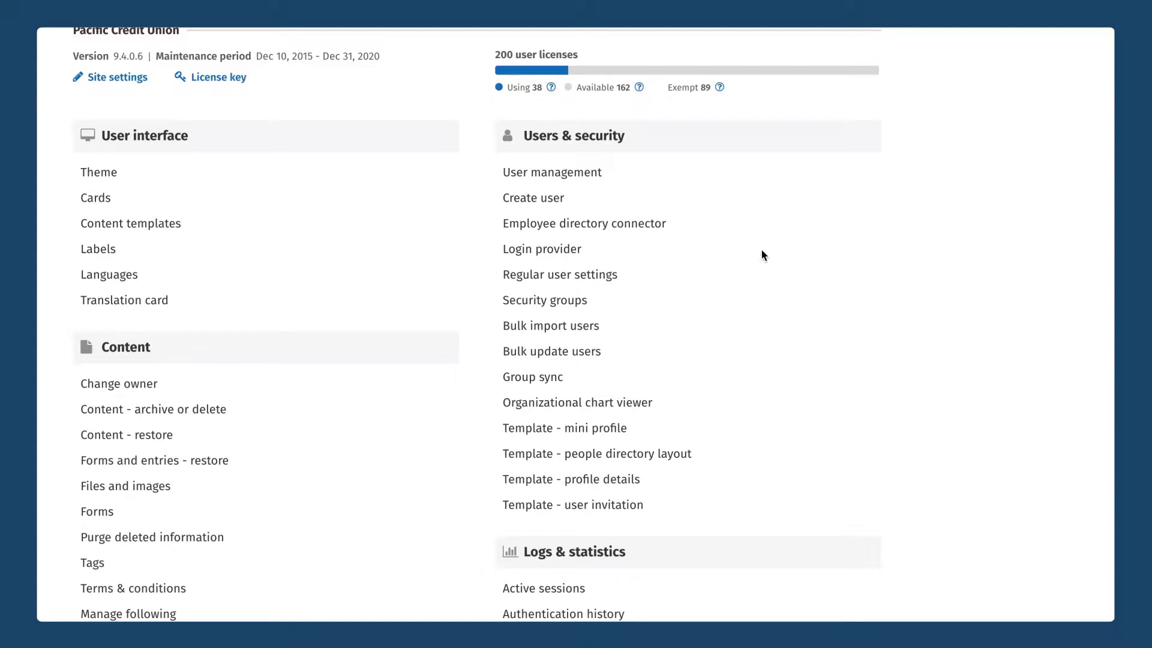
{"action": "left_click", "coordinate": [591, 174]}
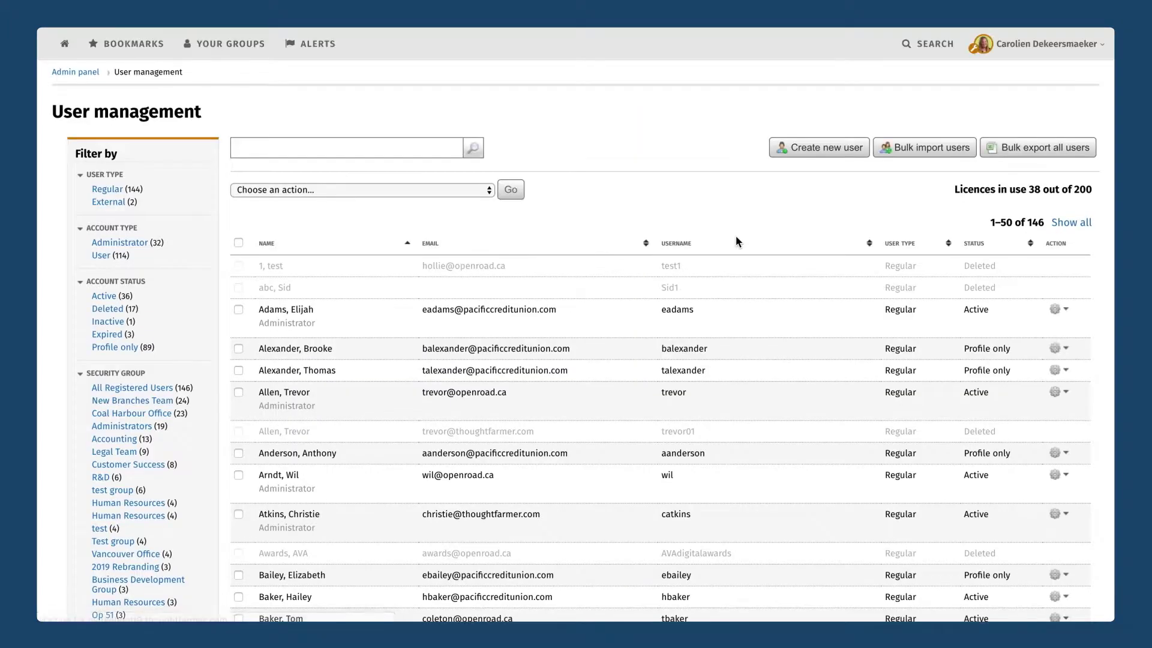
Scroll through the 146-user table and Filter by panel, collapsing the account status filters.
{"action": "scroll", "coordinate": [578, 216], "scroll_direction": "down", "scroll_amount": 2}
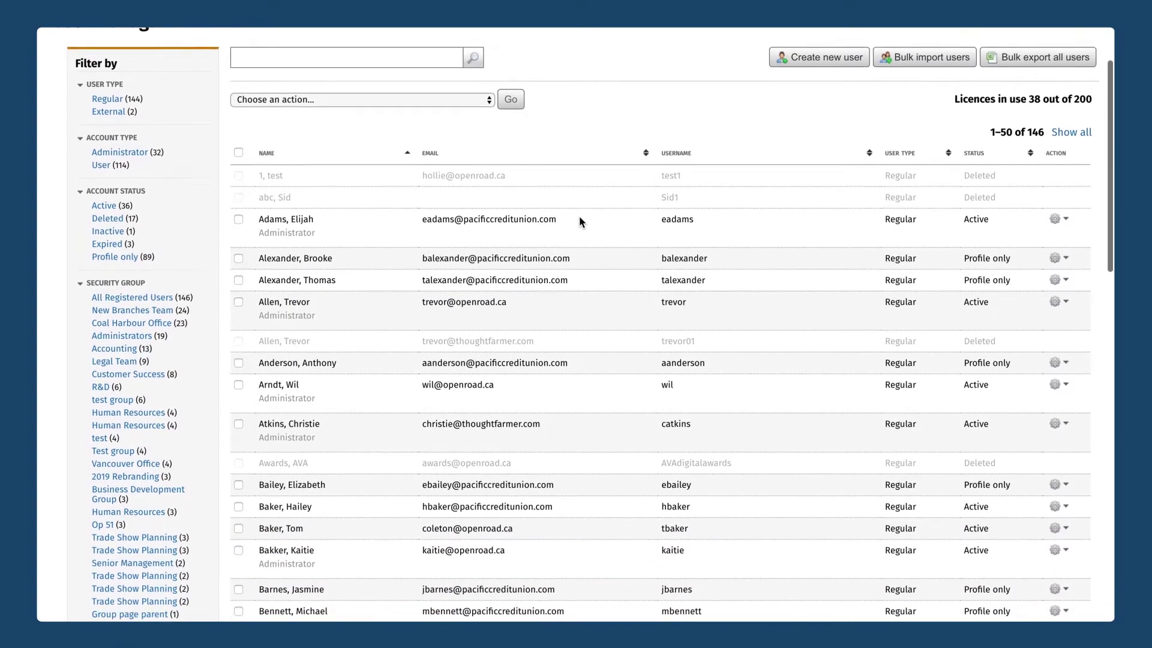
{"action": "scroll", "coordinate": [578, 222], "scroll_direction": "up", "scroll_amount": 1}
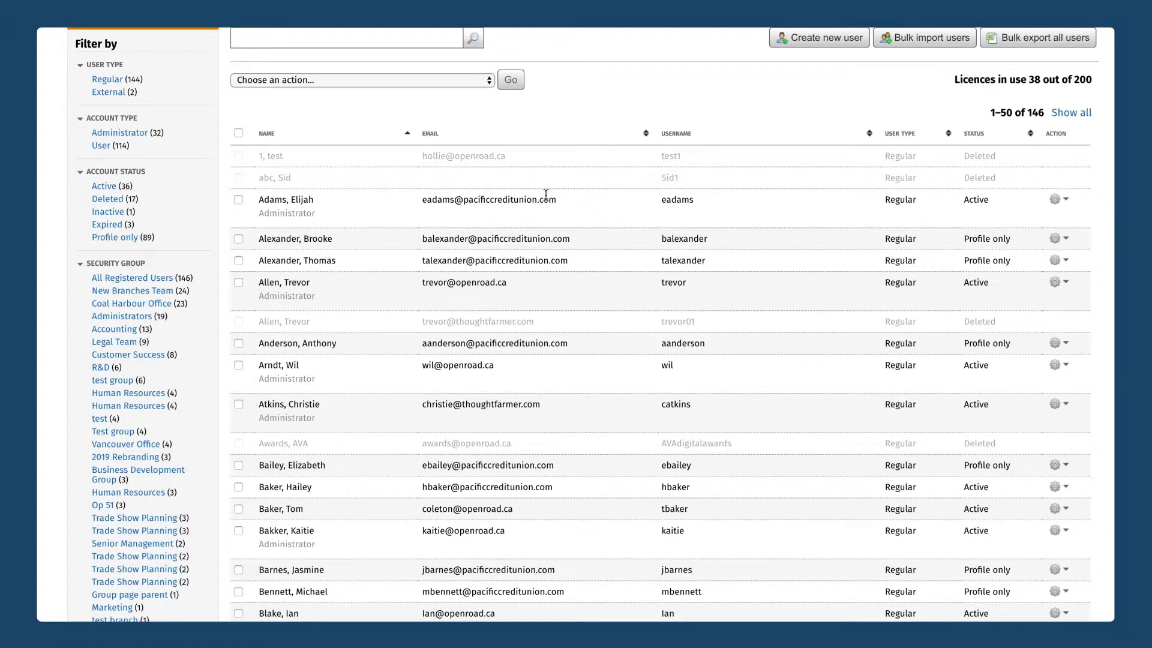
{"action": "scroll", "coordinate": [324, 298], "scroll_direction": "down", "scroll_amount": 5}
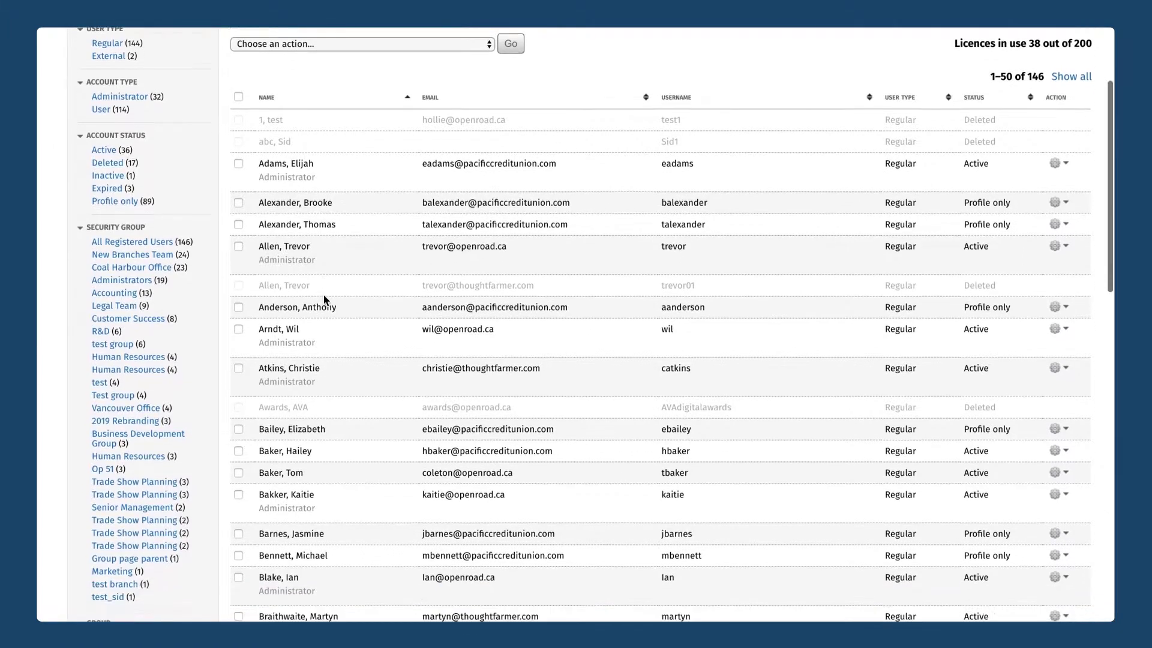
{"action": "scroll", "coordinate": [324, 299], "scroll_direction": "up", "scroll_amount": 5}
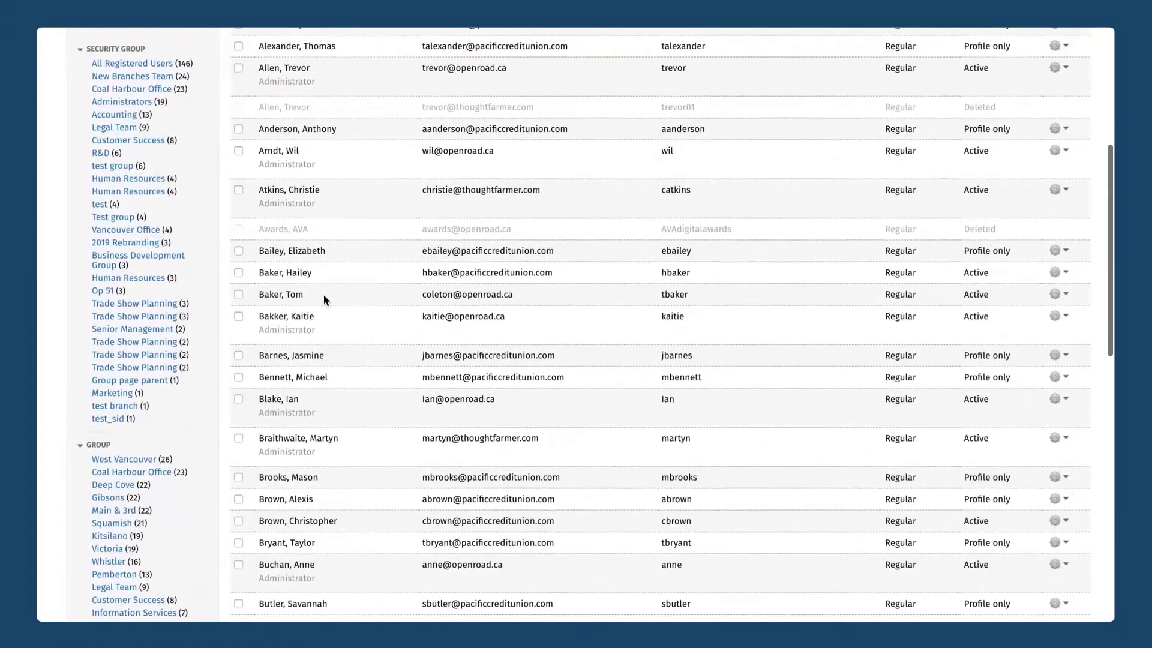
{"action": "scroll", "coordinate": [323, 294], "scroll_direction": "up", "scroll_amount": 1}
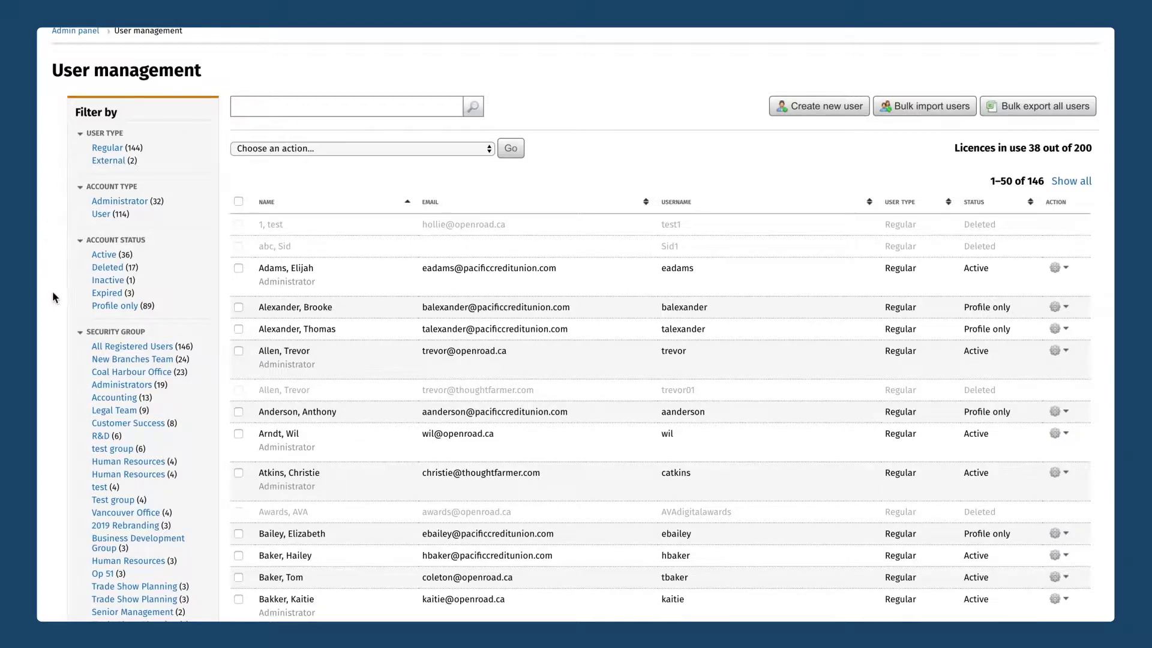
{"action": "left_click", "coordinate": [198, 241]}
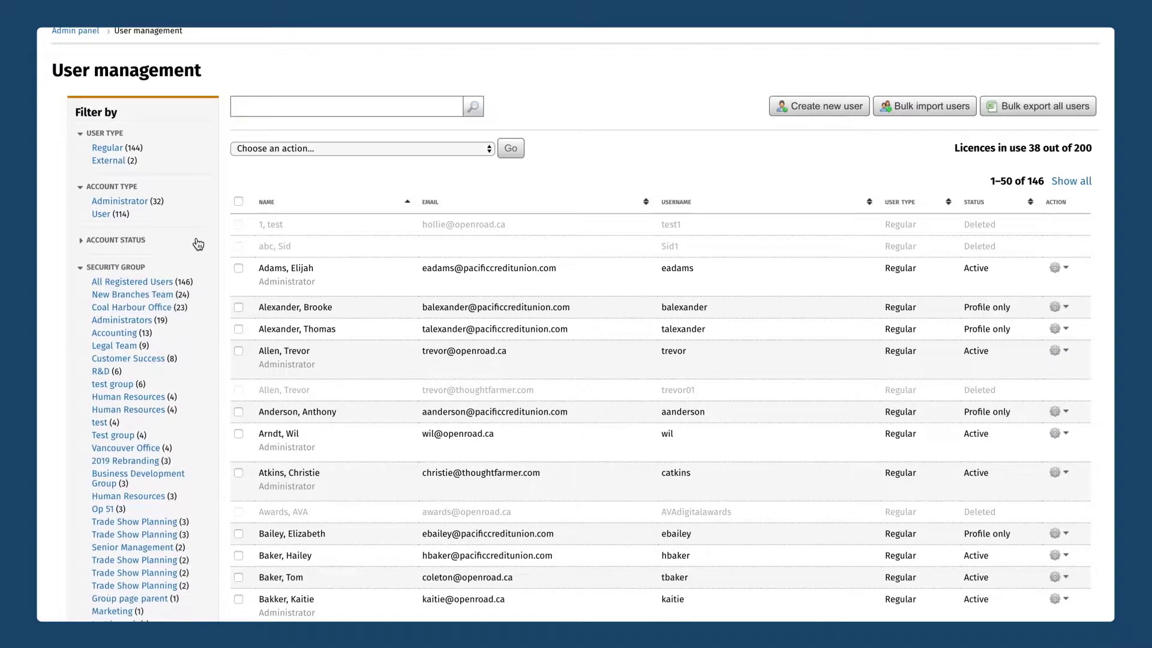
{"action": "left_click", "coordinate": [81, 241]}
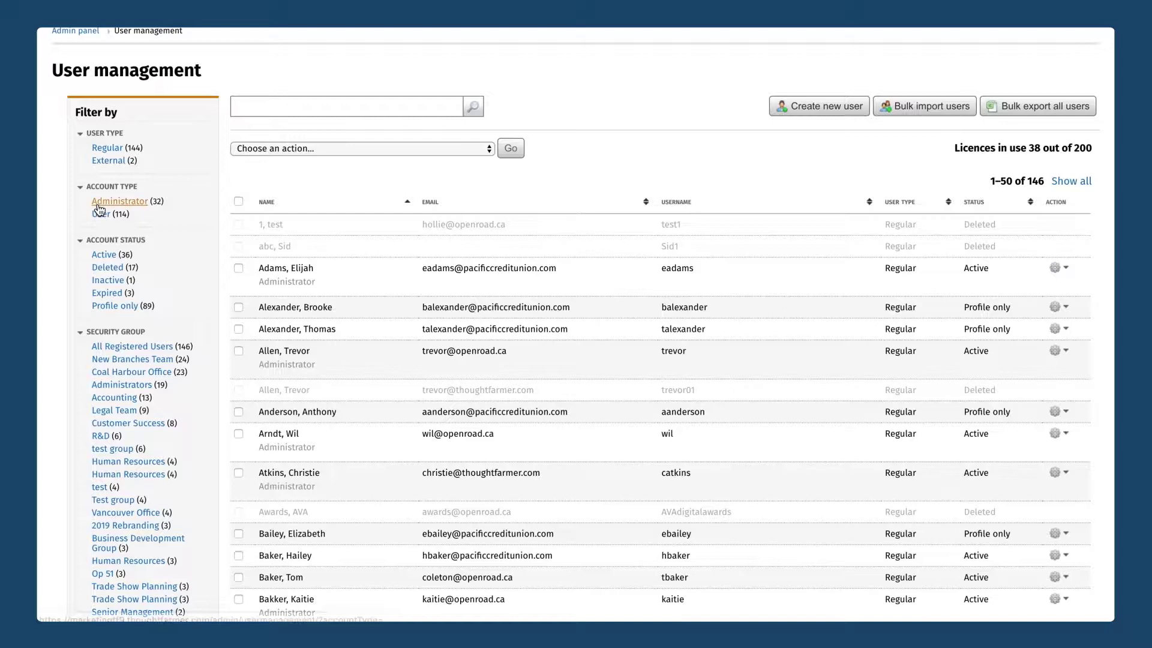
{"action": "left_click", "coordinate": [101, 204]}
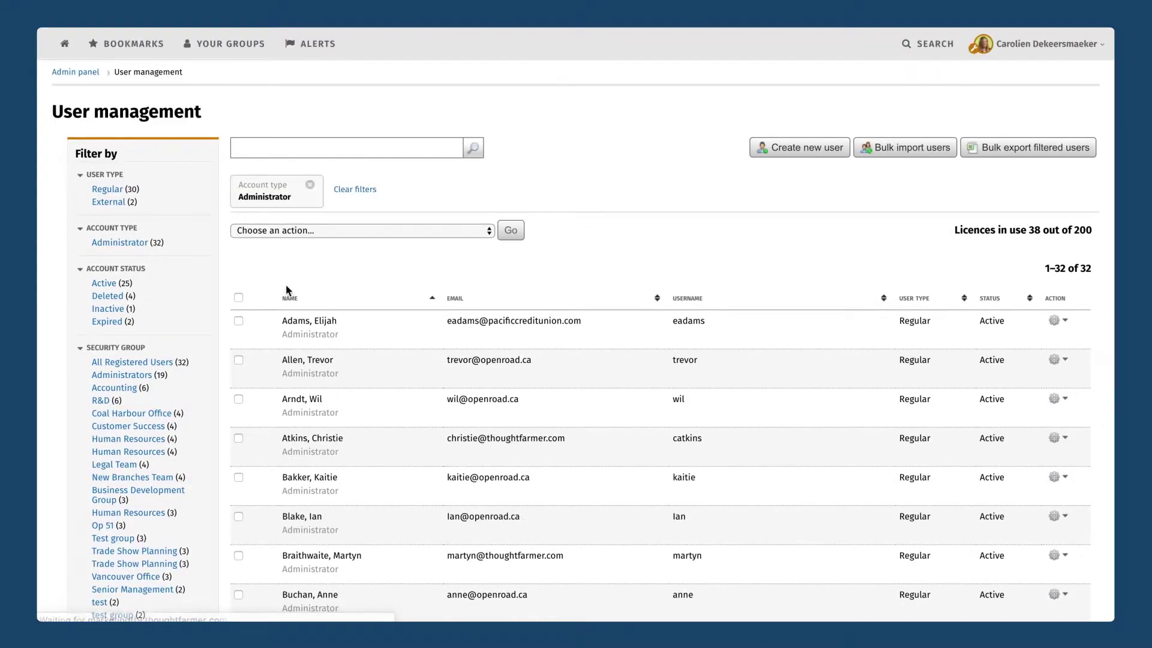
{"action": "scroll", "coordinate": [290, 275], "scroll_direction": "down", "scroll_amount": 6}
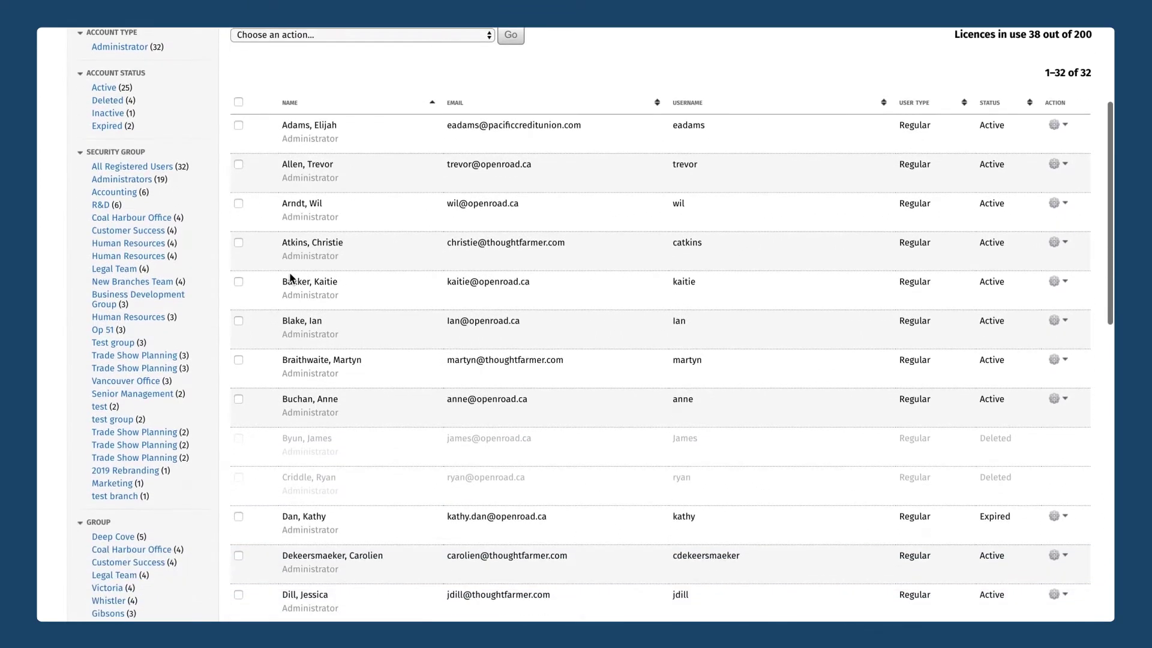
{"action": "scroll", "coordinate": [289, 275], "scroll_direction": "up", "scroll_amount": 6}
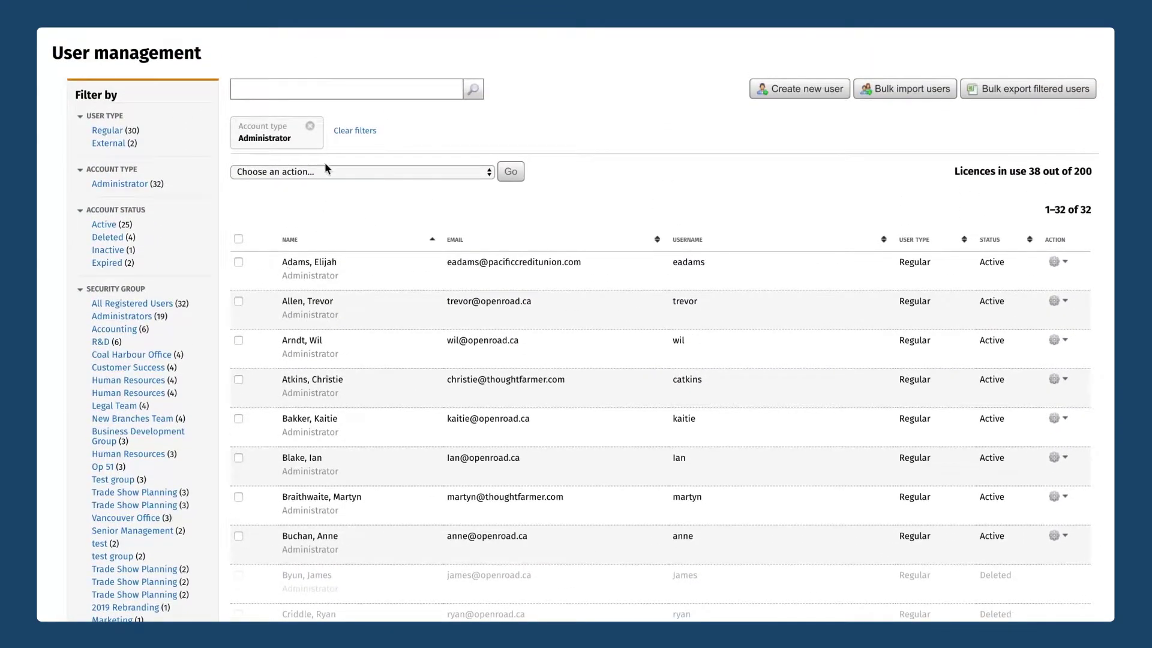
{"action": "left_click", "coordinate": [310, 127]}
{"action": "scroll", "coordinate": [86, 257], "scroll_direction": "down", "scroll_amount": 2}
{"action": "scroll", "coordinate": [87, 261], "scroll_direction": "down", "scroll_amount": 1}
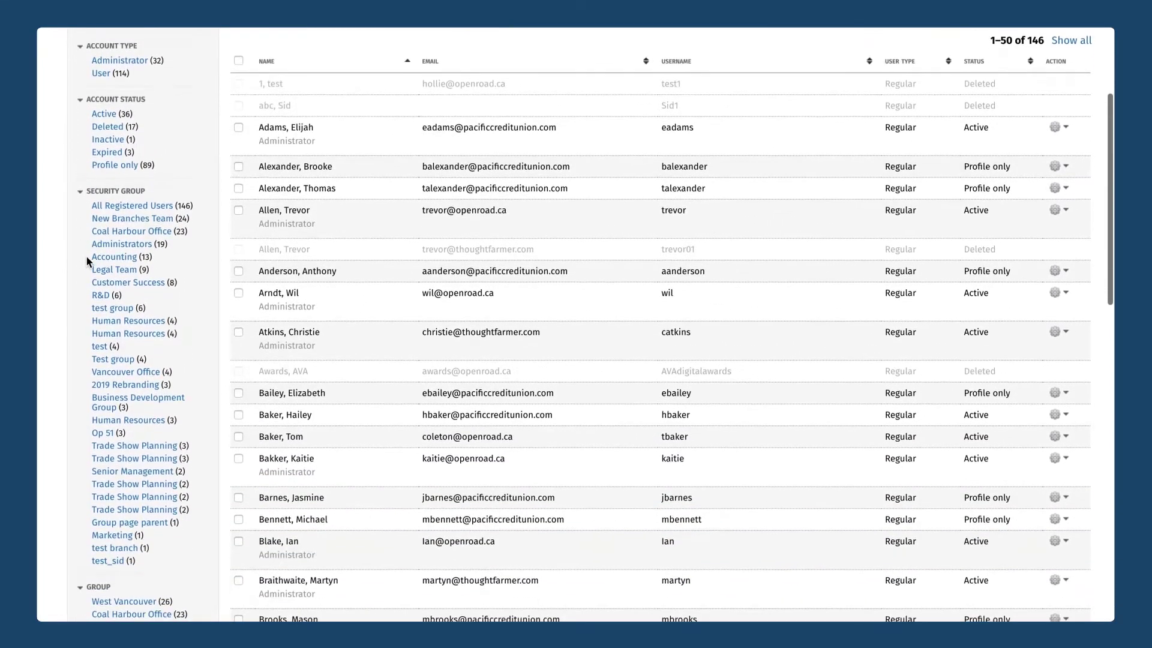
{"action": "scroll", "coordinate": [87, 261], "scroll_direction": "up", "scroll_amount": 1}
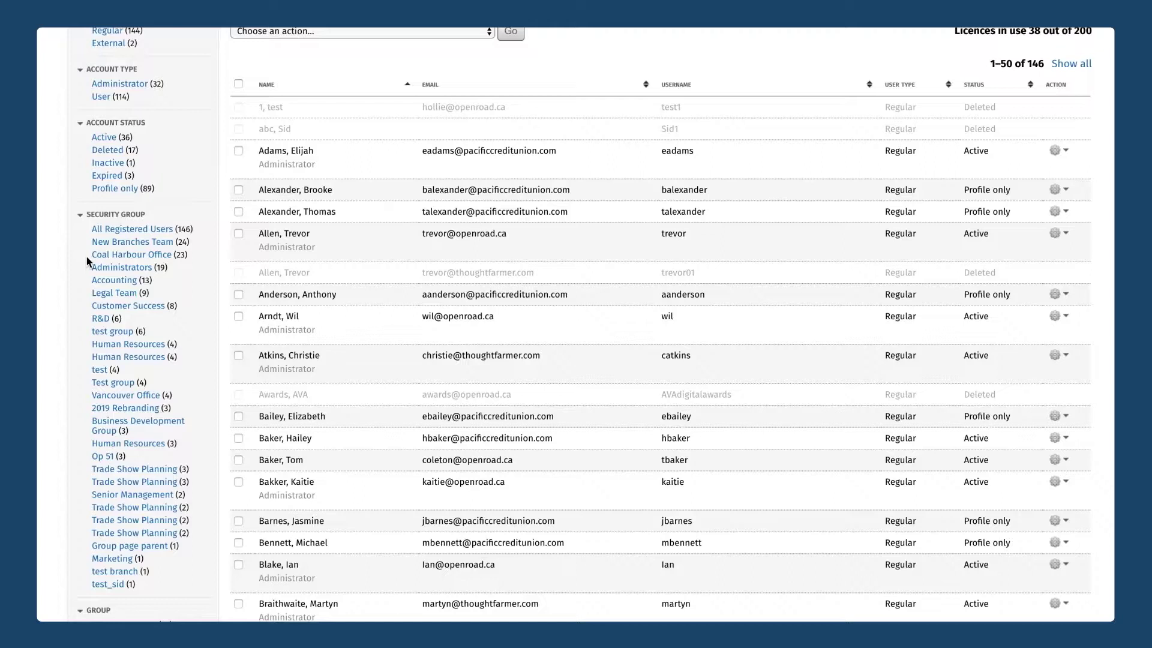
{"action": "scroll", "coordinate": [70, 309], "scroll_direction": "up", "scroll_amount": 2}
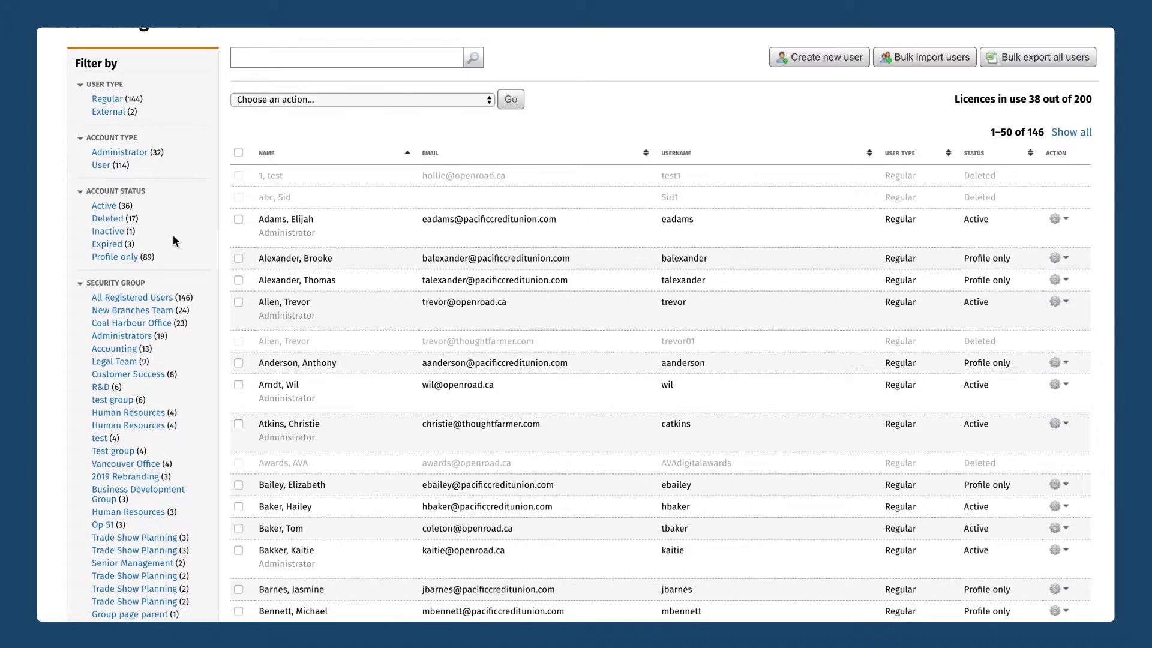
{"action": "scroll", "coordinate": [173, 241], "scroll_direction": "down", "scroll_amount": 3}
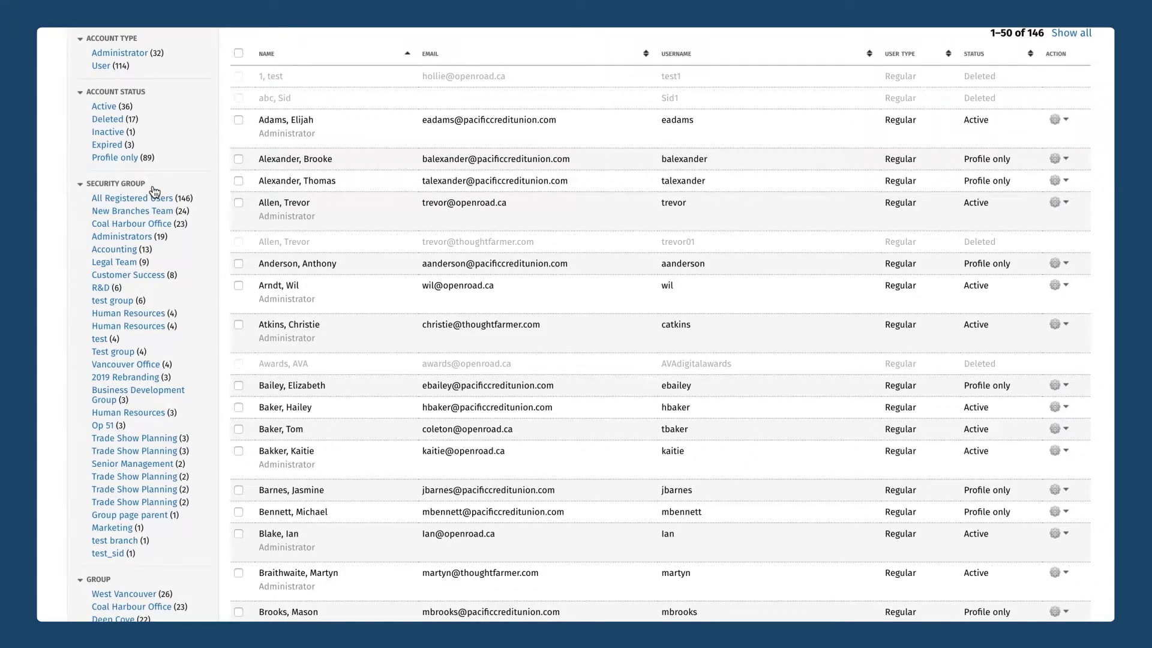
{"action": "scroll", "coordinate": [154, 190], "scroll_direction": "down", "scroll_amount": 10}
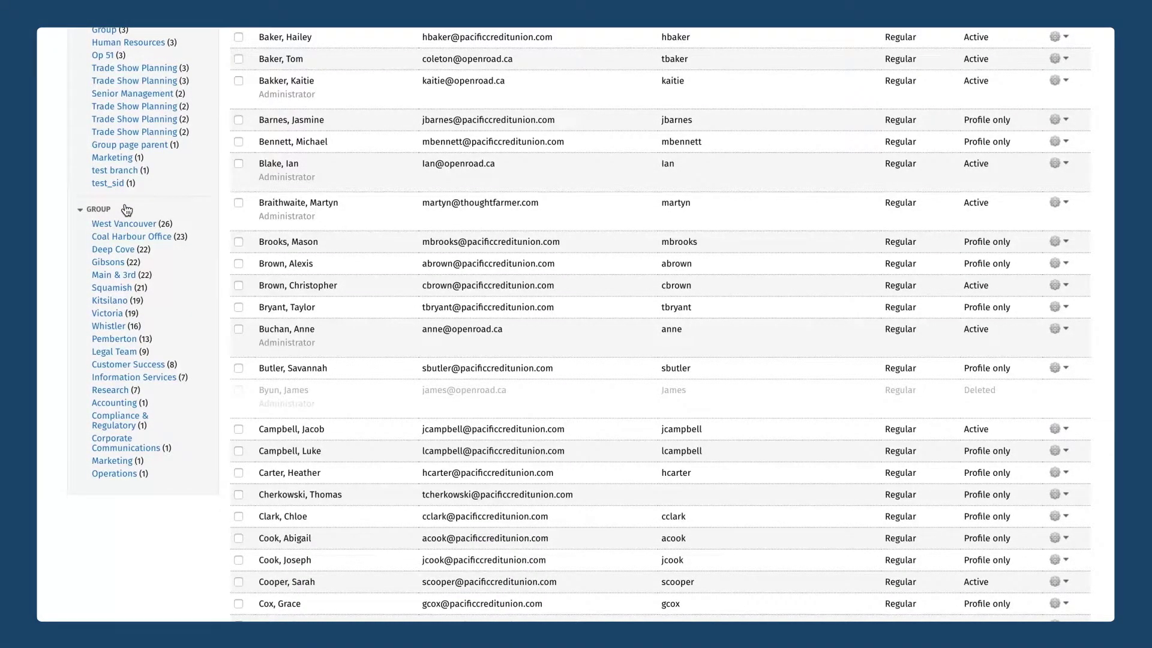
{"action": "scroll", "coordinate": [370, 311], "scroll_direction": "up", "scroll_amount": 15}
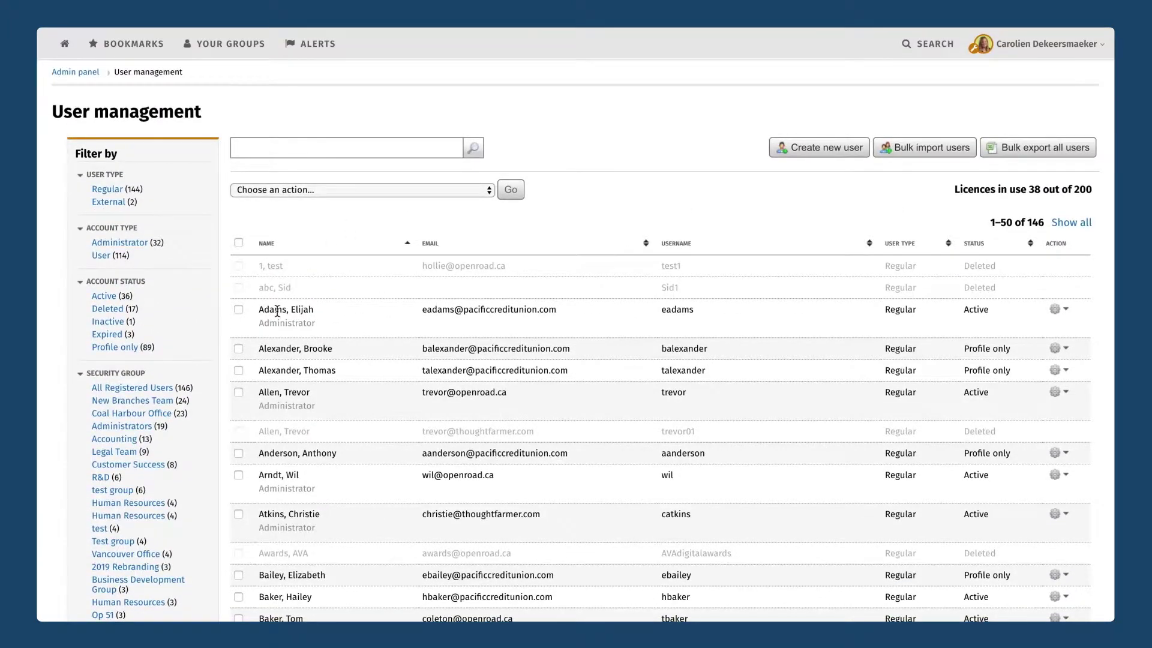
Inspect the first user's gear actions and the bulk actions for four selected users.
{"action": "left_click", "coordinate": [1064, 311]}
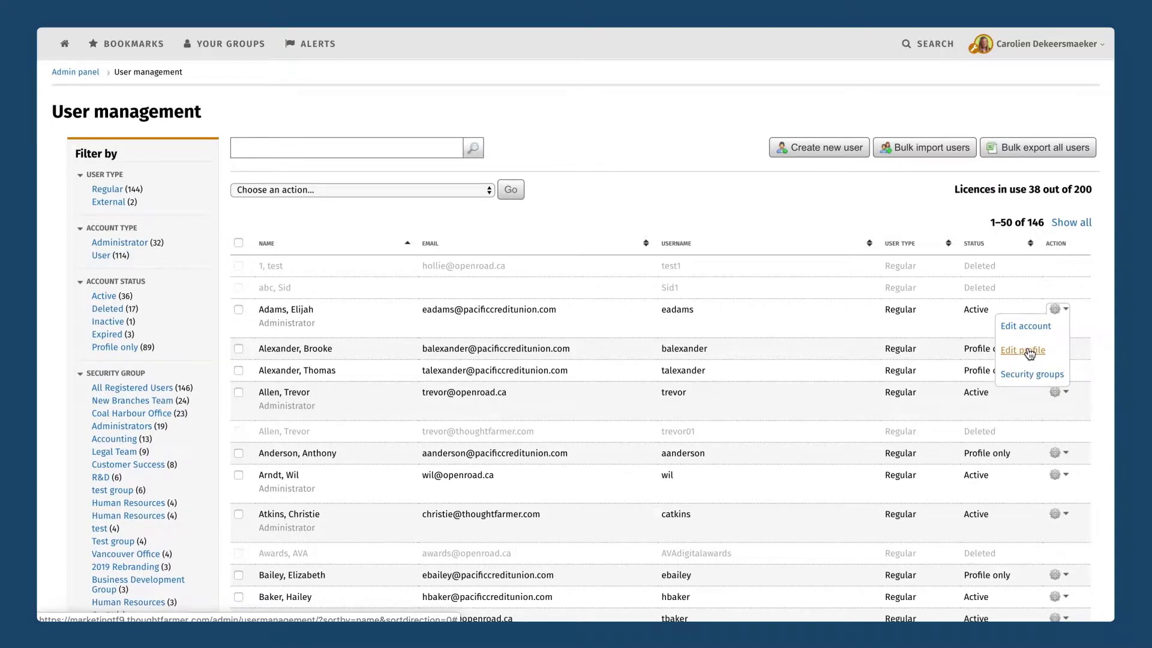
{"action": "left_click", "coordinate": [1057, 309]}
{"action": "left_click", "coordinate": [239, 309]}
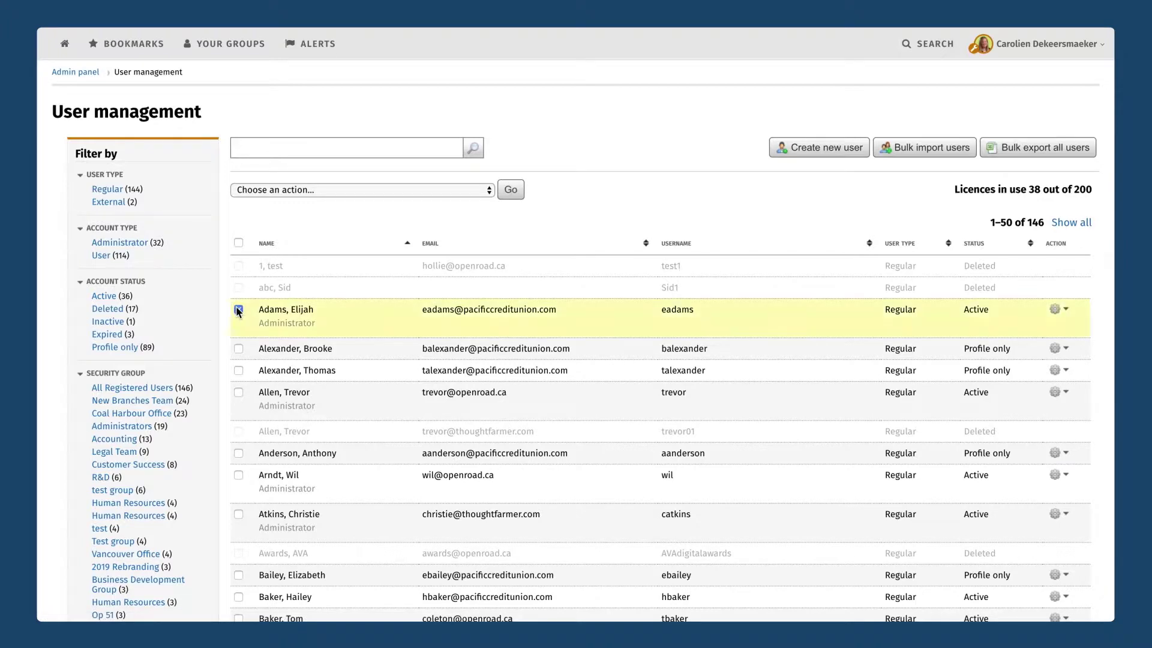
{"action": "left_click", "coordinate": [238, 349]}
{"action": "left_click", "coordinate": [238, 371]}
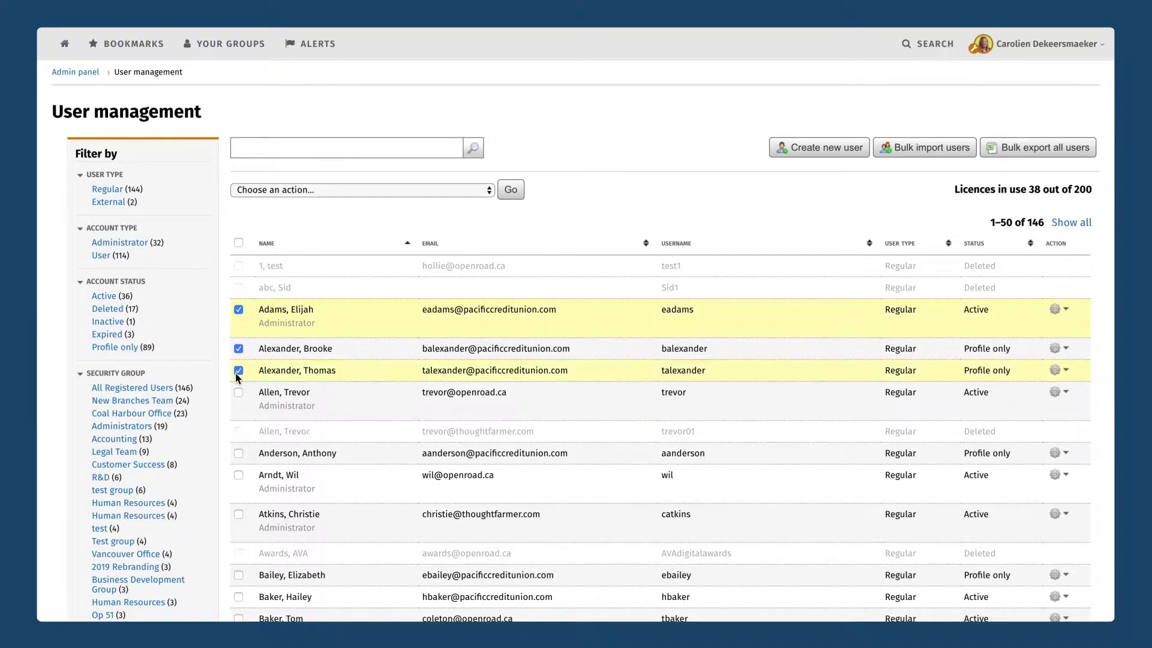
{"action": "left_click", "coordinate": [238, 393]}
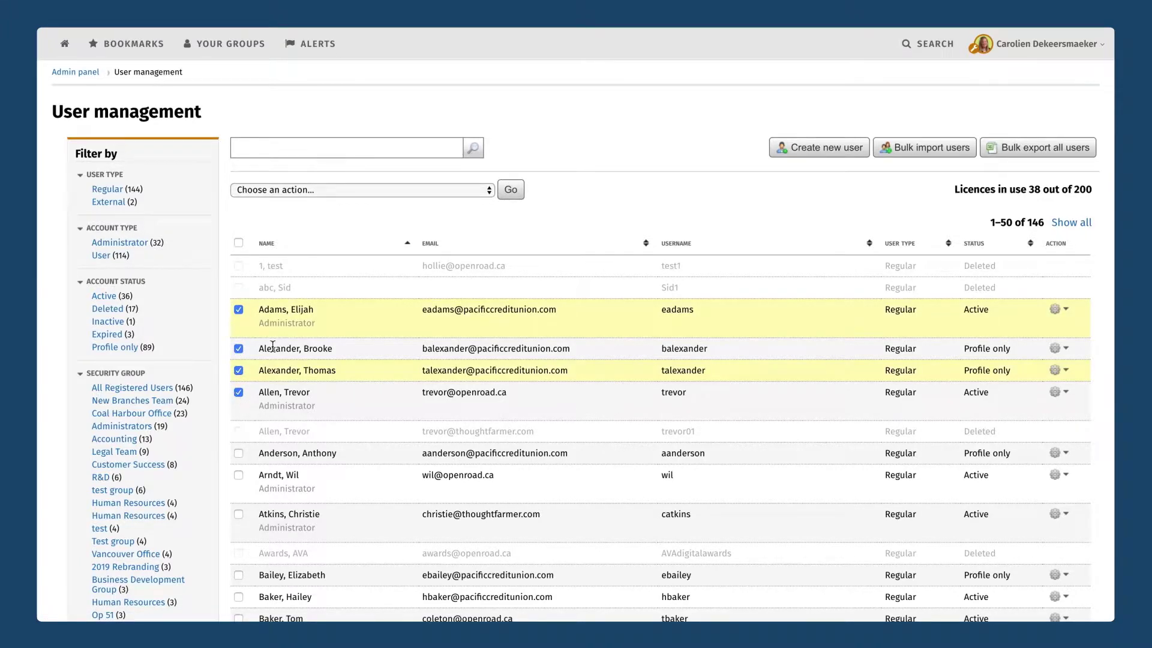
{"action": "left_click", "coordinate": [439, 189]}
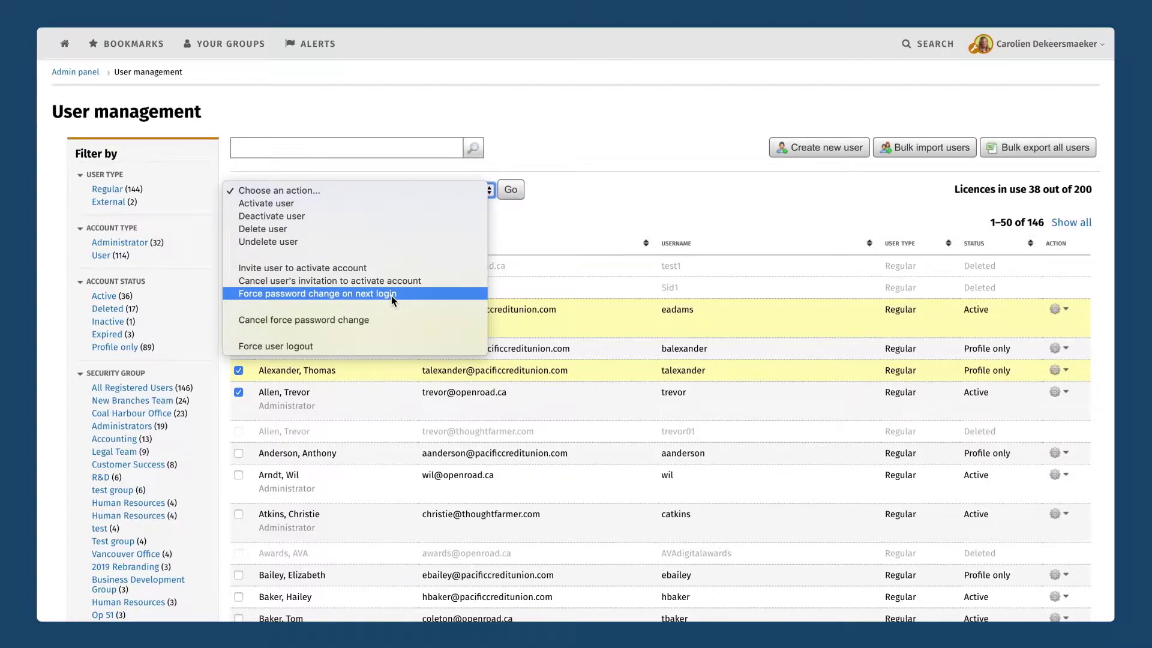
{"action": "left_click", "coordinate": [541, 243]}
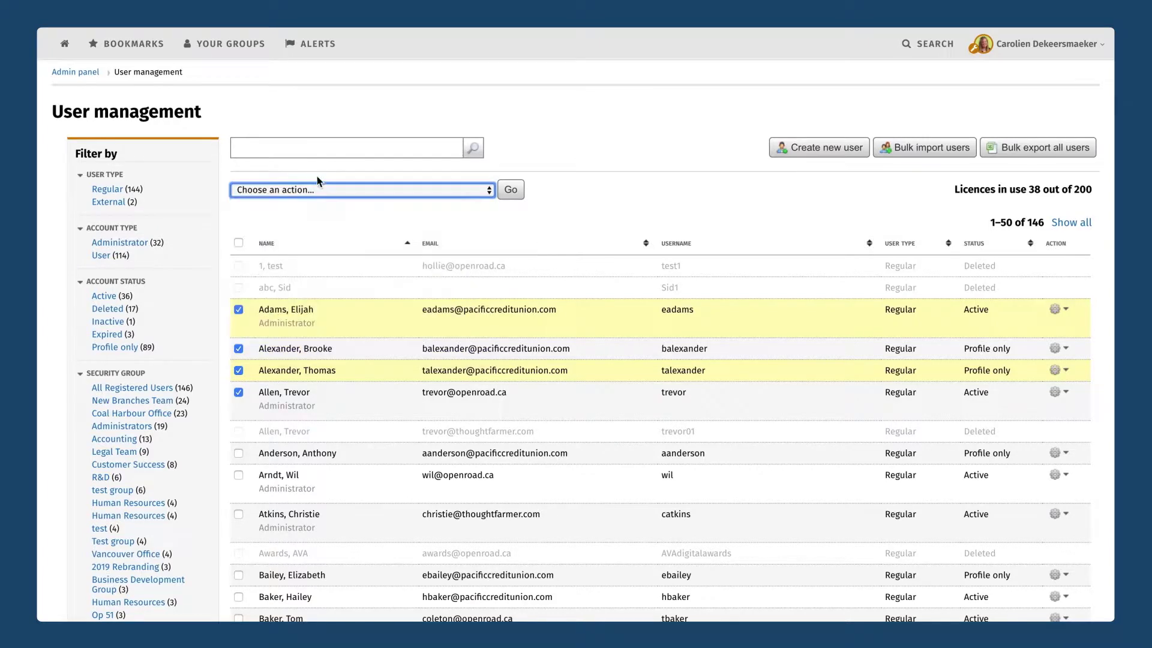
Deselect the first three users, keep the fourth selected, and start Create new user.
{"action": "left_click", "coordinate": [238, 309]}
{"action": "left_click", "coordinate": [238, 349]}
{"action": "left_click", "coordinate": [238, 370]}
{"action": "left_click", "coordinate": [238, 391]}
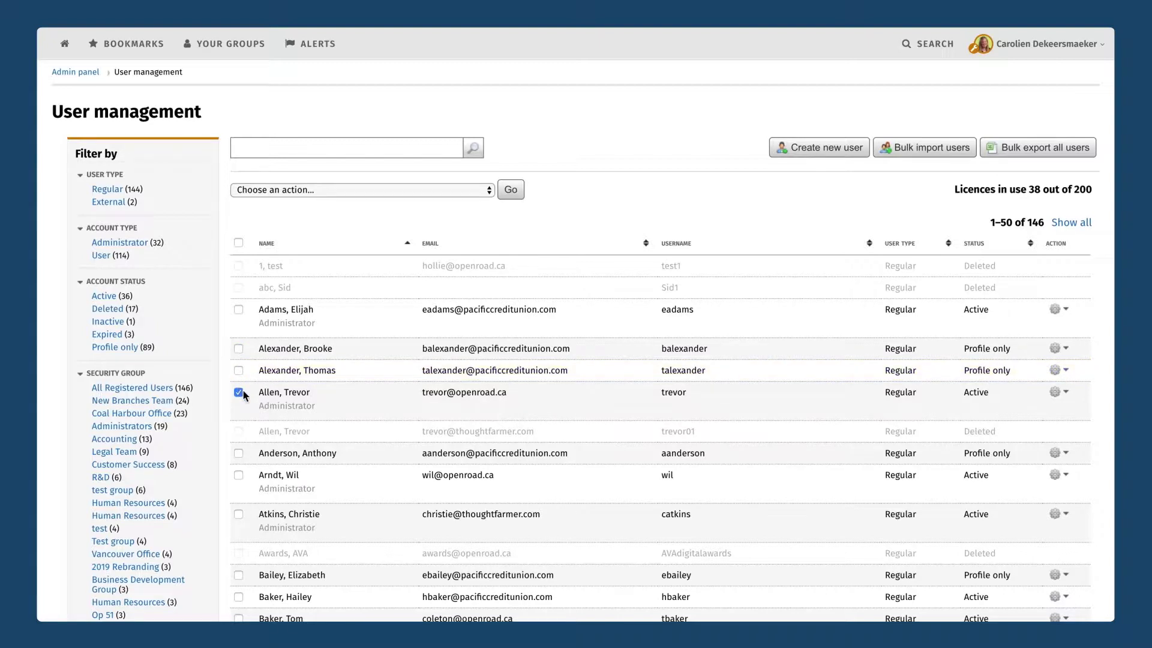
{"action": "left_click", "coordinate": [835, 150]}
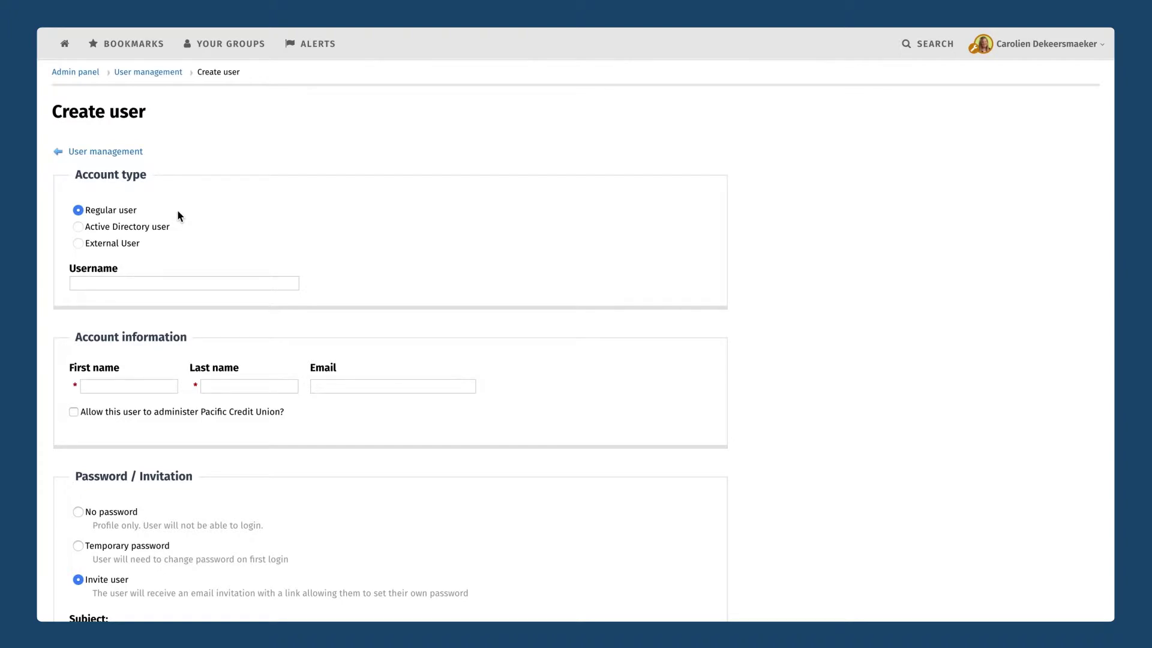
Enter the new user's username, first name, last name and e-mail address.
{"action": "left_click", "coordinate": [144, 281]}
{"action": "type", "text": "benm"}
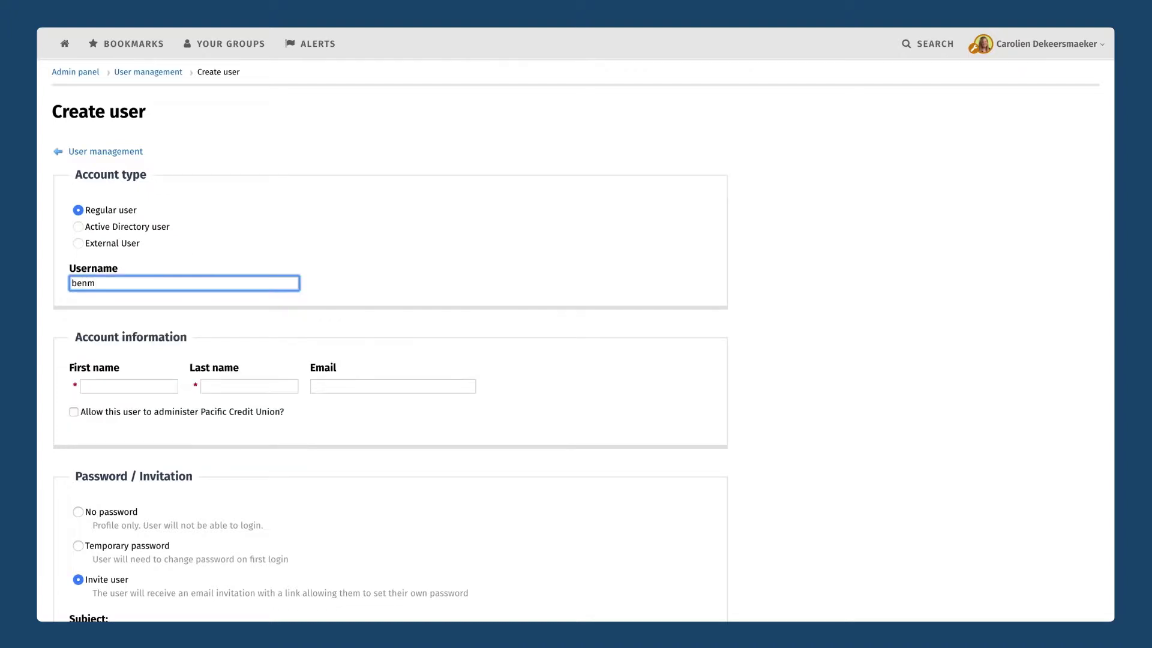
{"action": "left_click", "coordinate": [428, 253]}
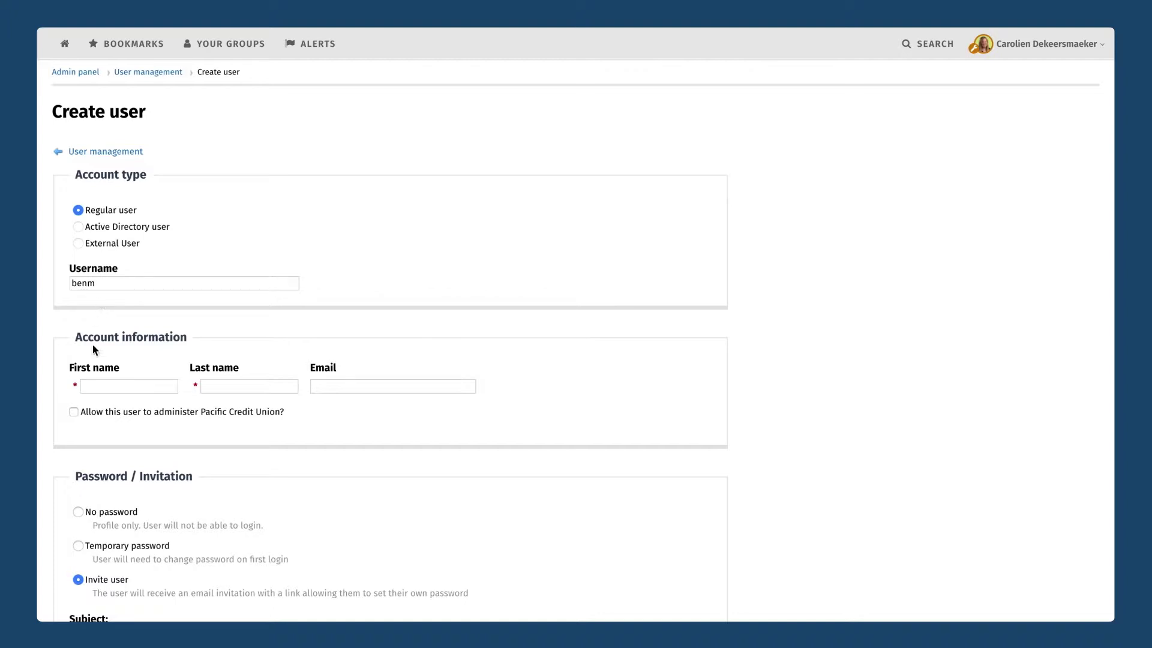
{"action": "left_click", "coordinate": [95, 386]}
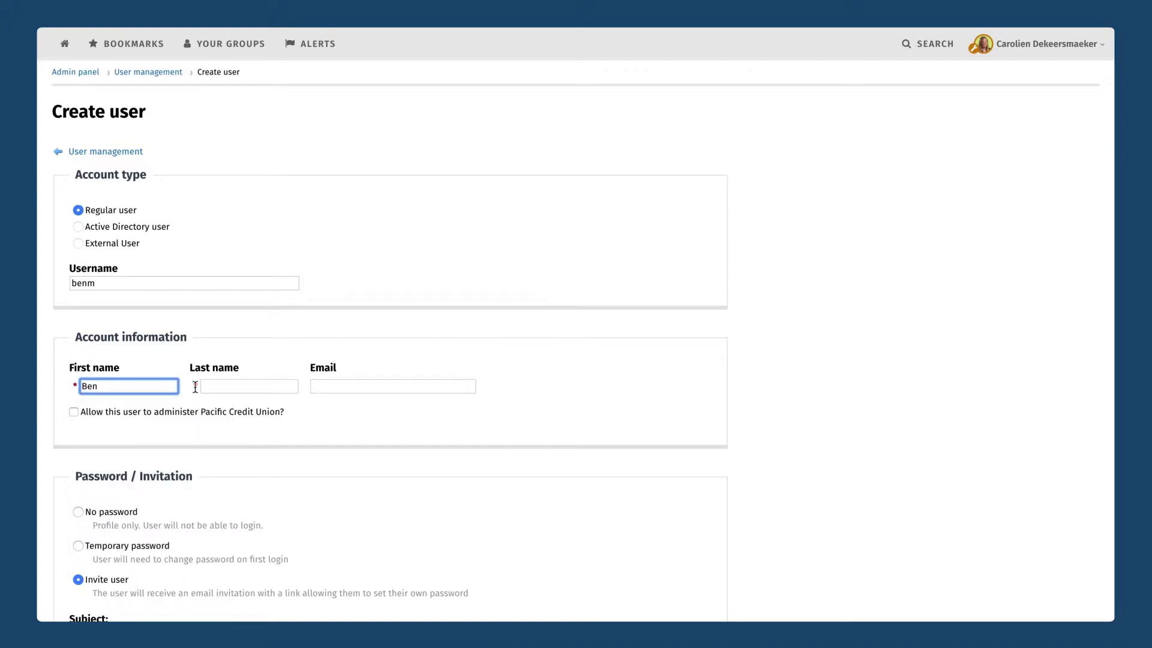
{"action": "left_click", "coordinate": [223, 386]}
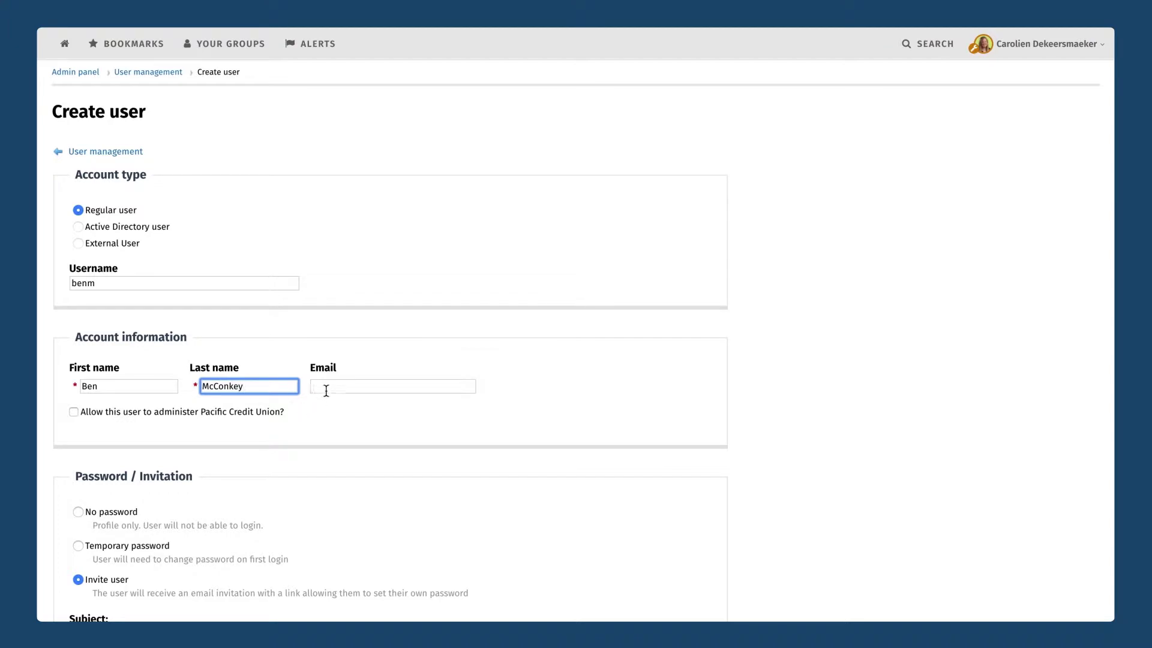
{"action": "left_click", "coordinate": [326, 390]}
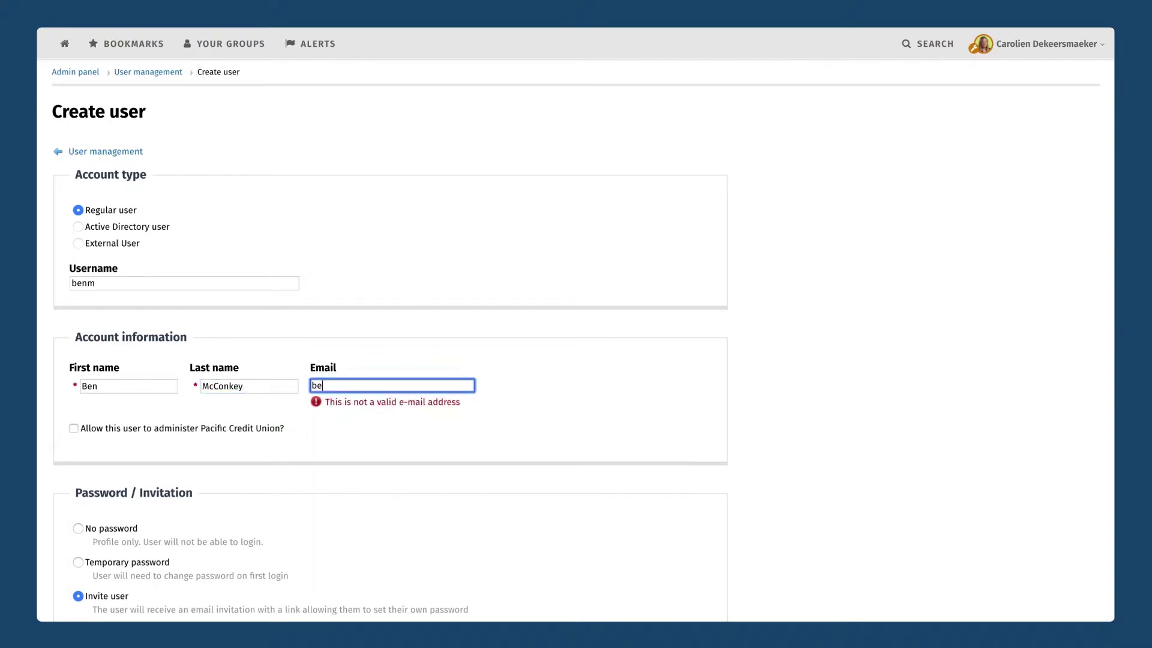
Allow the user to administer Pacific Credit Union and choose No password.
{"action": "left_click", "coordinate": [174, 418]}
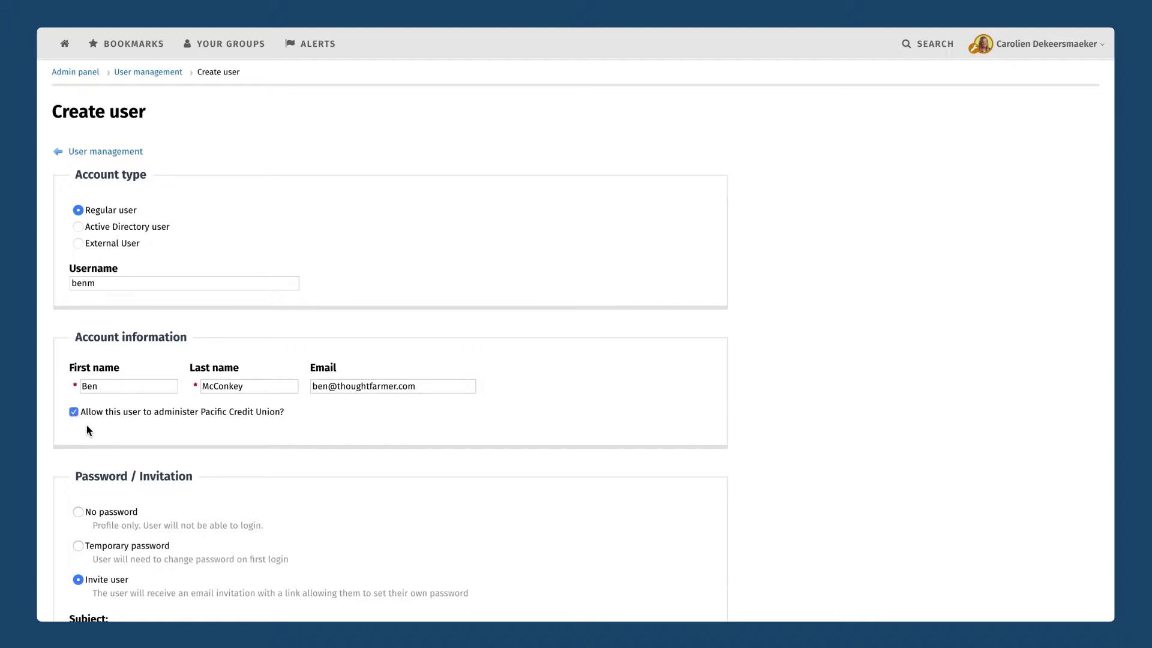
{"action": "scroll", "coordinate": [90, 430], "scroll_direction": "down", "scroll_amount": 4}
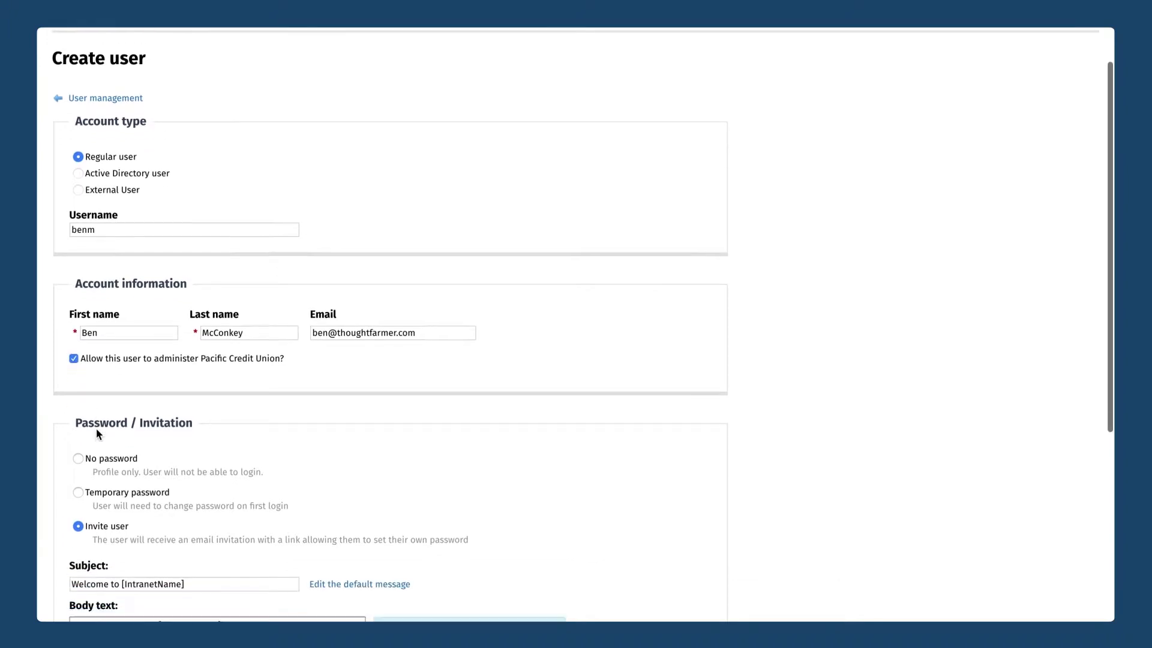
{"action": "scroll", "coordinate": [97, 433], "scroll_direction": "down", "scroll_amount": 3}
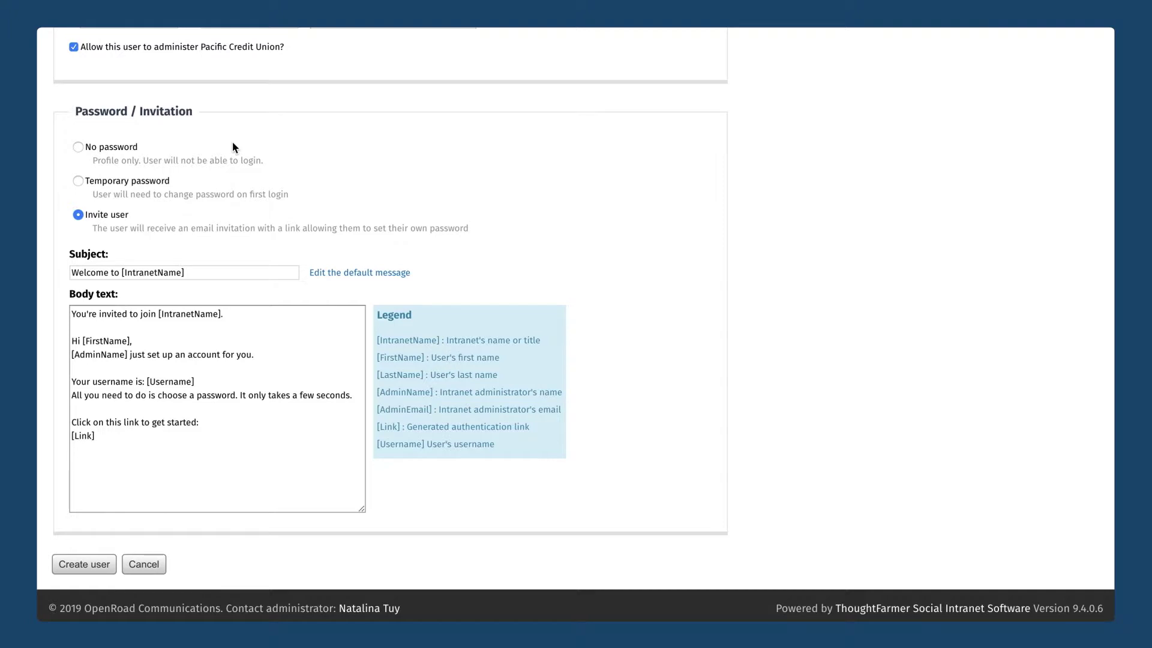
{"action": "left_click", "coordinate": [82, 147]}
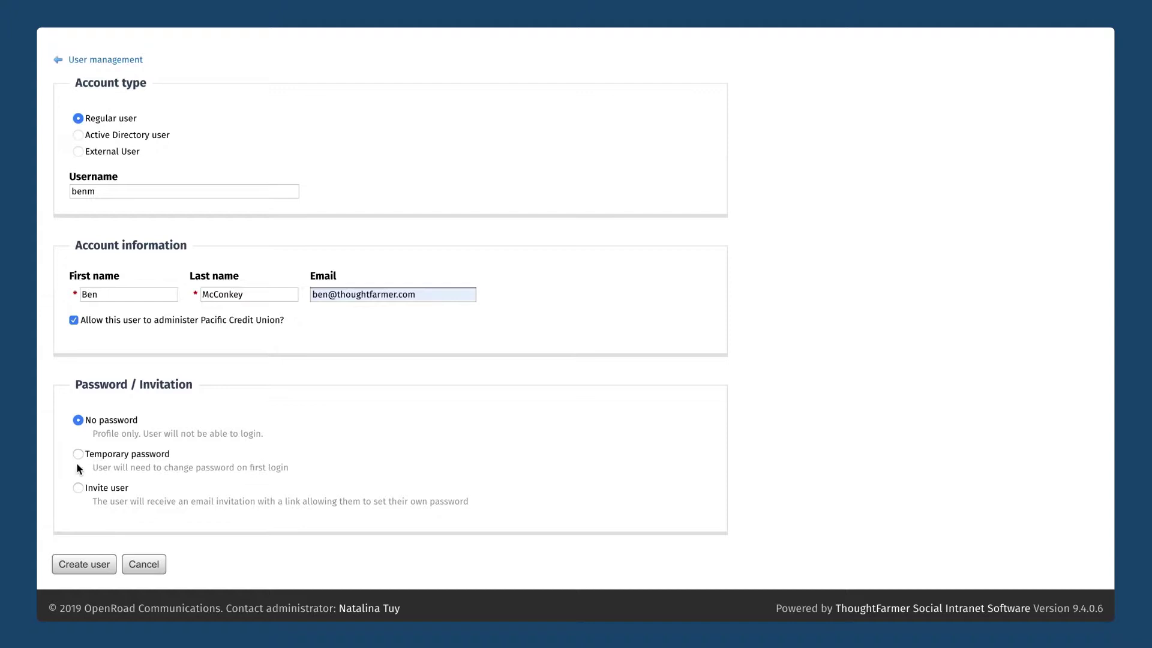
Try Temporary password, then switch to Invite user and review the default invitation subject and body.
{"action": "left_click", "coordinate": [79, 454]}
{"action": "left_click", "coordinate": [130, 474]}
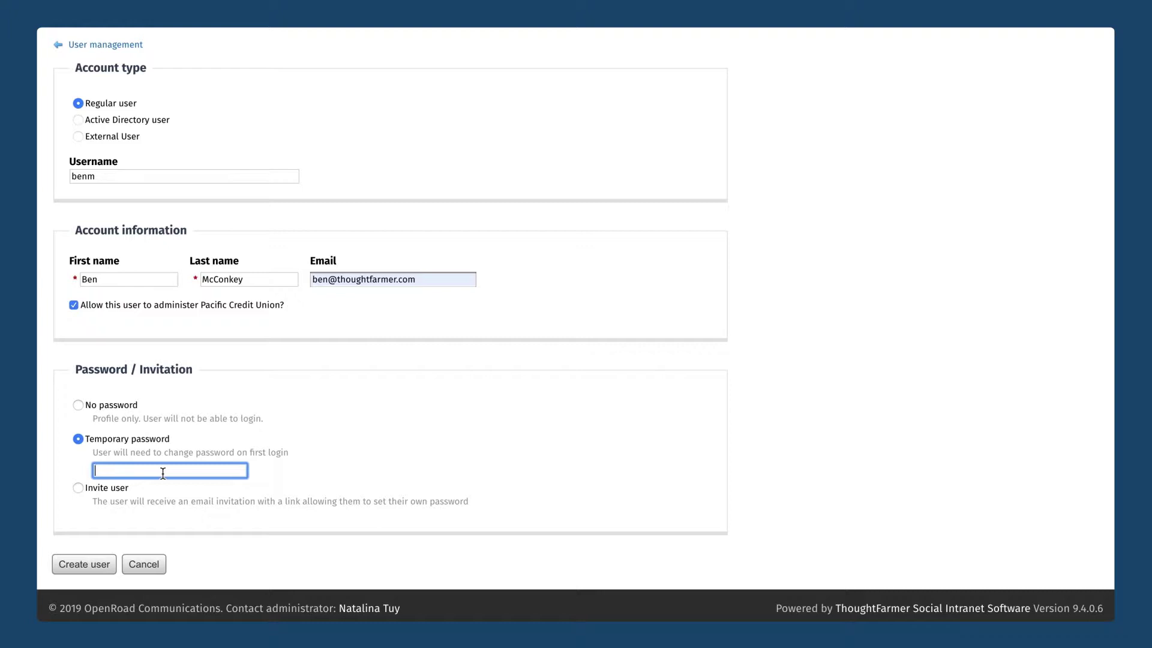
{"action": "left_click", "coordinate": [77, 488]}
{"action": "scroll", "coordinate": [77, 487], "scroll_direction": "down", "scroll_amount": 5}
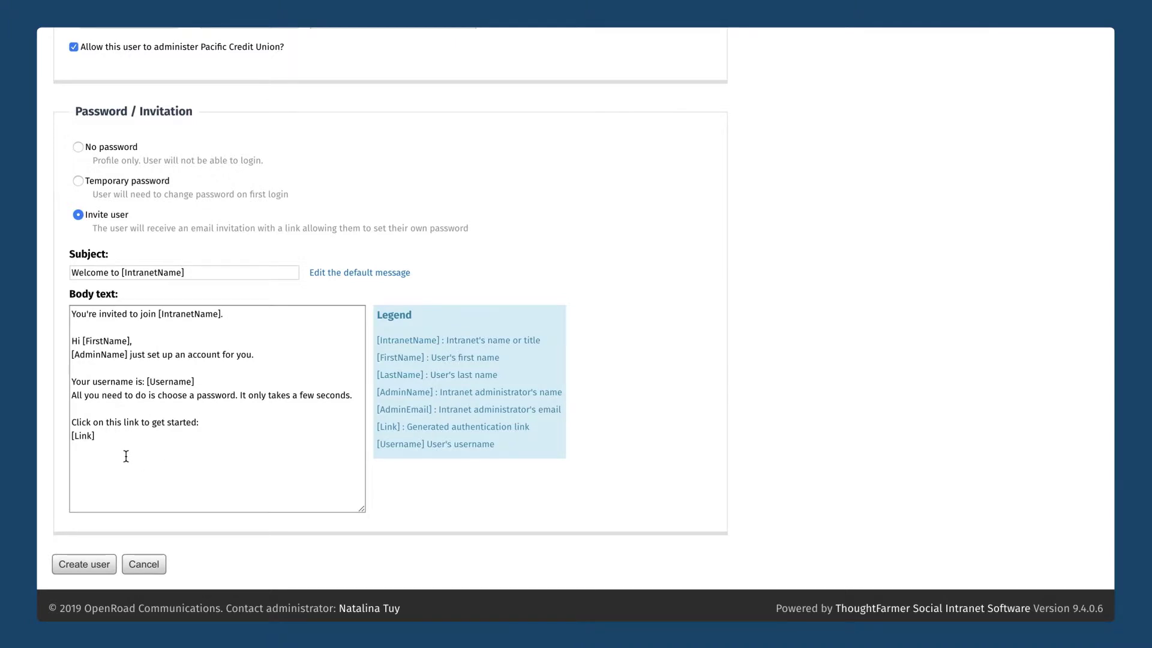
{"action": "scroll", "coordinate": [126, 456], "scroll_direction": "up", "scroll_amount": 4}
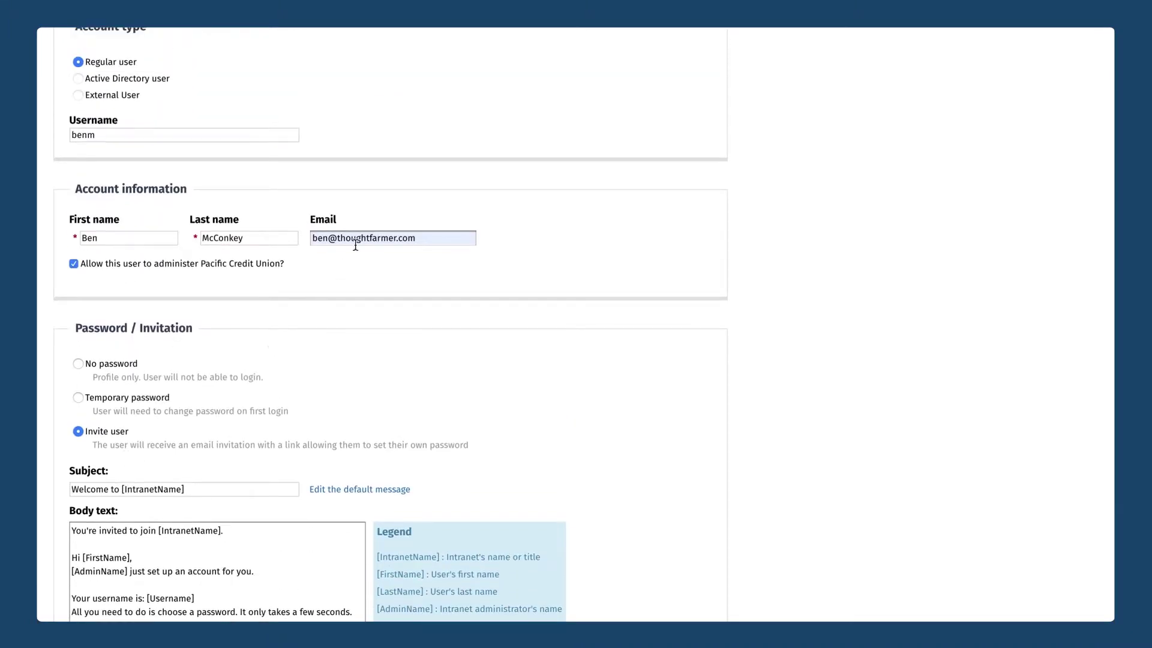
{"action": "scroll", "coordinate": [353, 248], "scroll_direction": "down", "scroll_amount": 4}
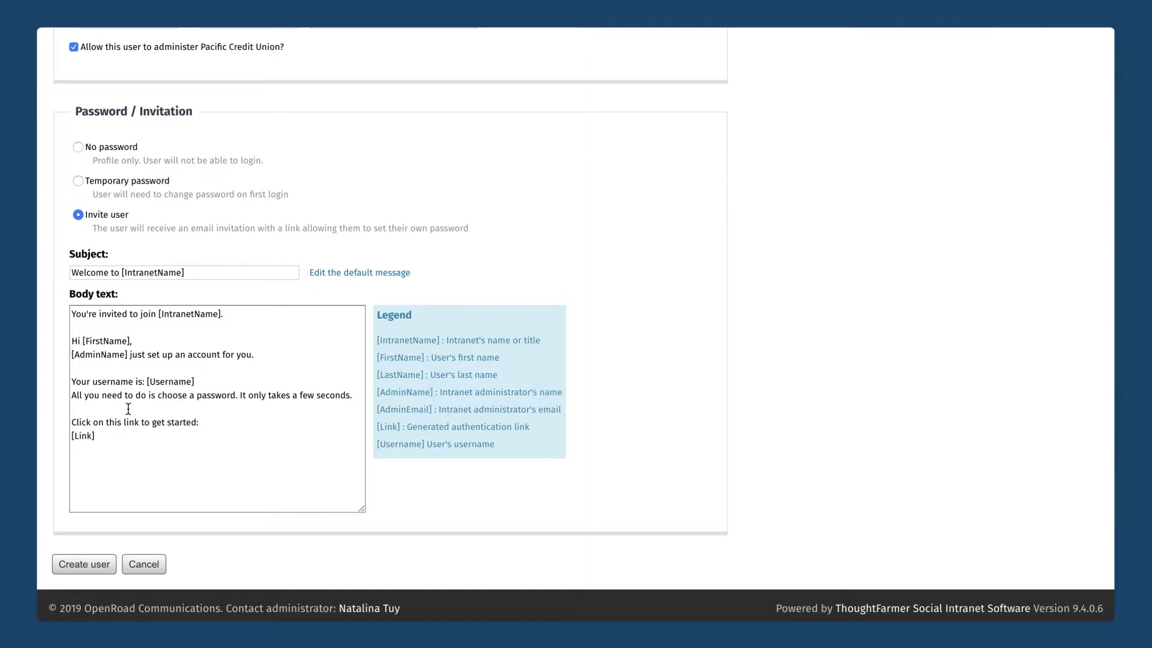
Select the [FirstName] and Username placeholders in the invitation body, then cancel the form.
{"action": "left_click", "coordinate": [77, 435]}
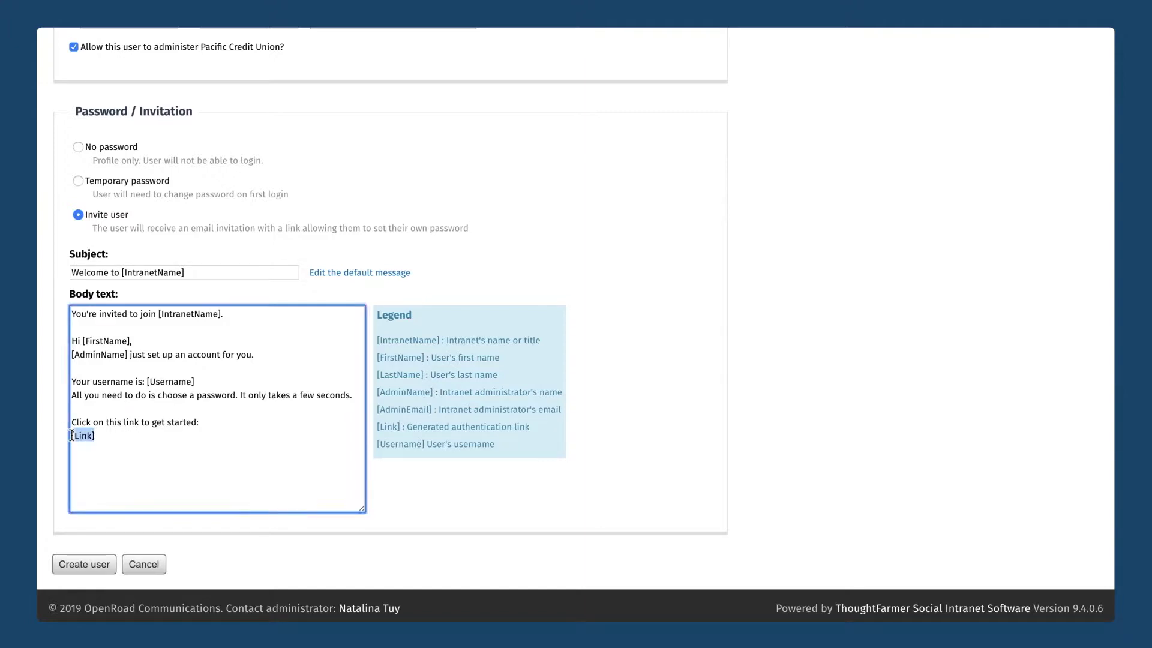
{"action": "left_click", "coordinate": [156, 457]}
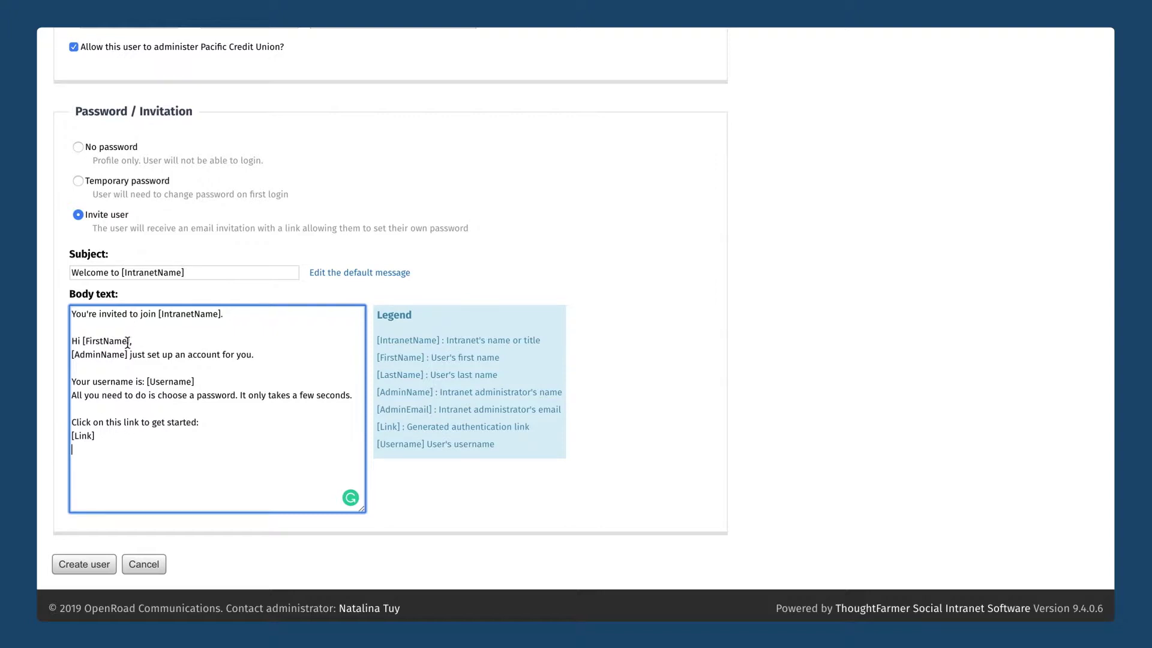
{"action": "left_click_drag", "start_coordinate": [127, 341], "coordinate": [85, 341]}
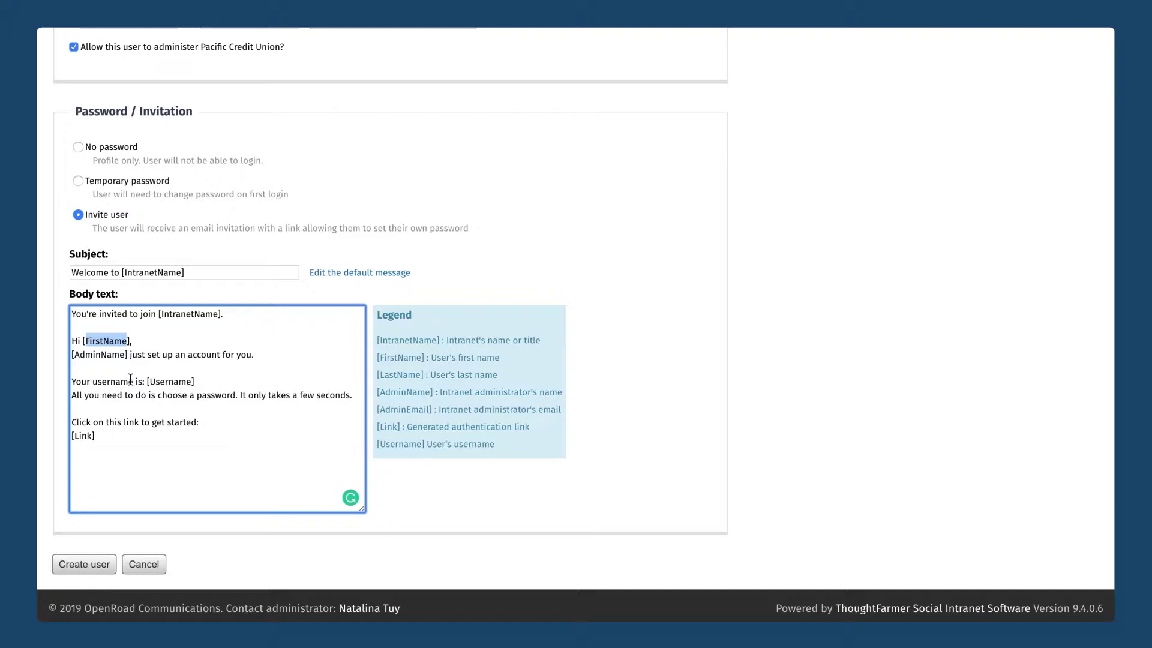
{"action": "left_click_drag", "start_coordinate": [150, 382], "coordinate": [193, 383]}
{"action": "left_click", "coordinate": [229, 375]}
{"action": "left_click", "coordinate": [147, 567]}
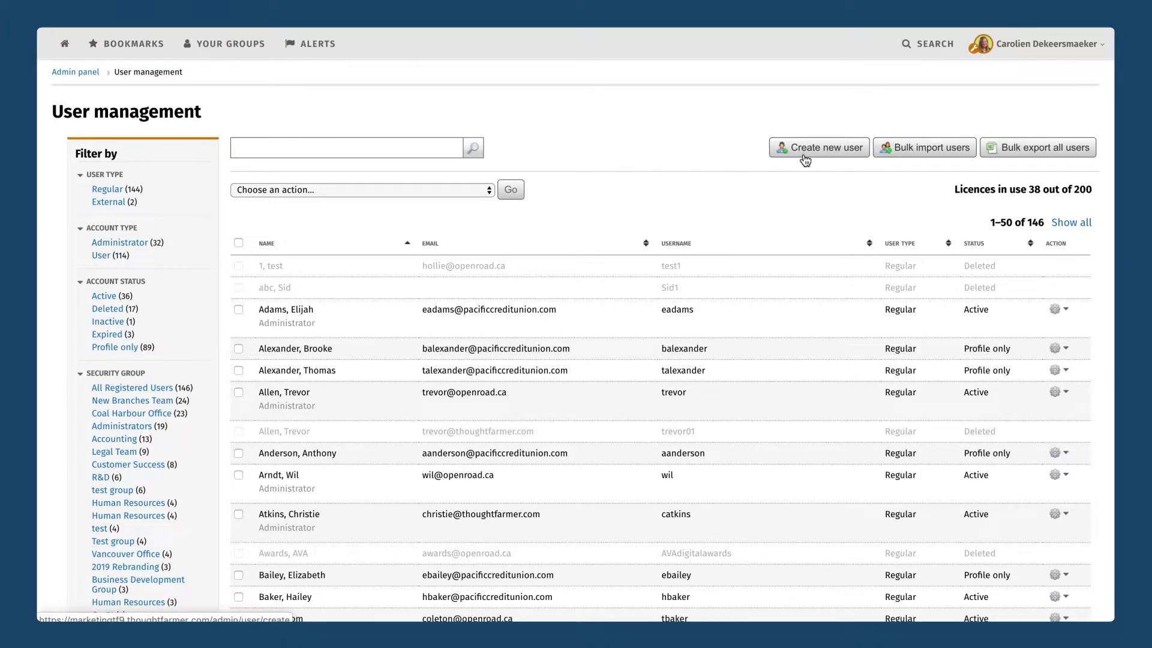
Download ThoughtFarmer_BulkUpload.xlsx from Bulk import users and open it in Excel.
{"action": "left_click", "coordinate": [910, 154]}
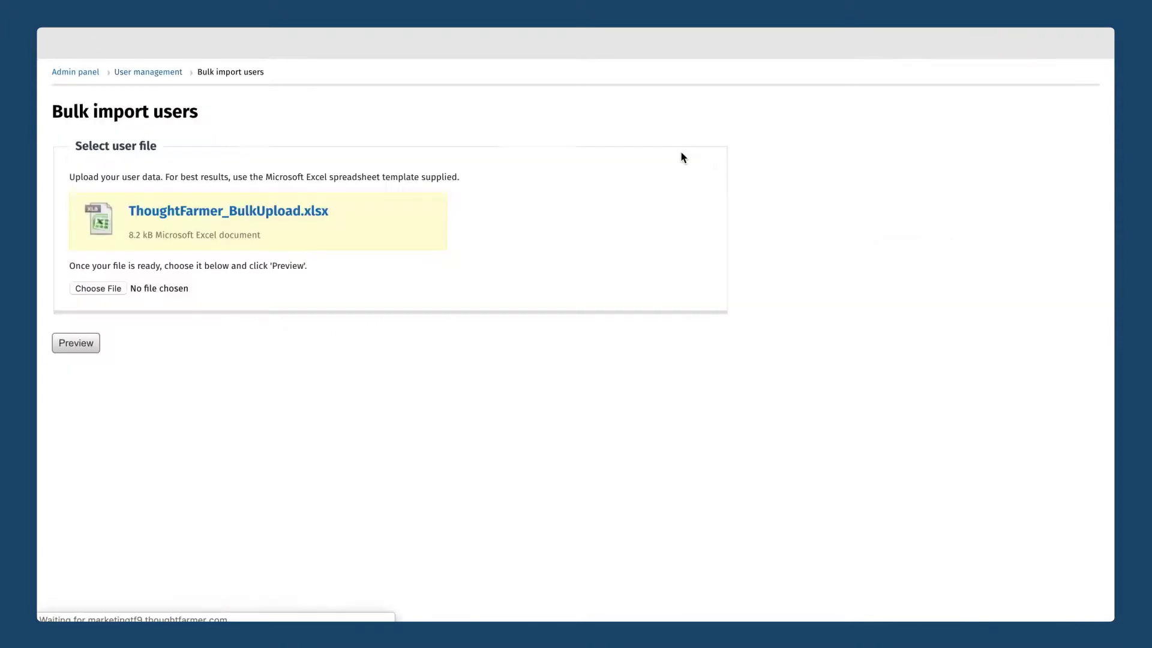
{"action": "left_click", "coordinate": [233, 215]}
{"action": "left_click", "coordinate": [105, 618]}
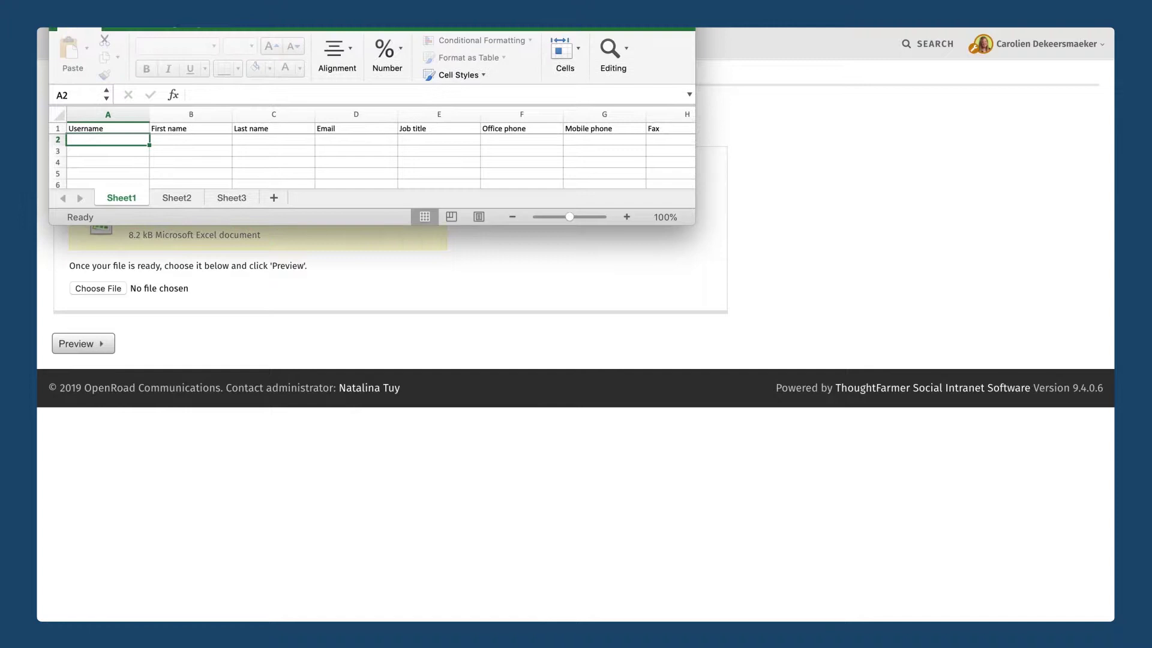
Enlarge the Excel window, browse the template's user columns, then return to the browser.
{"action": "left_click_drag", "start_coordinate": [692, 220], "coordinate": [837, 399]}
{"action": "left_click", "coordinate": [351, 174]}
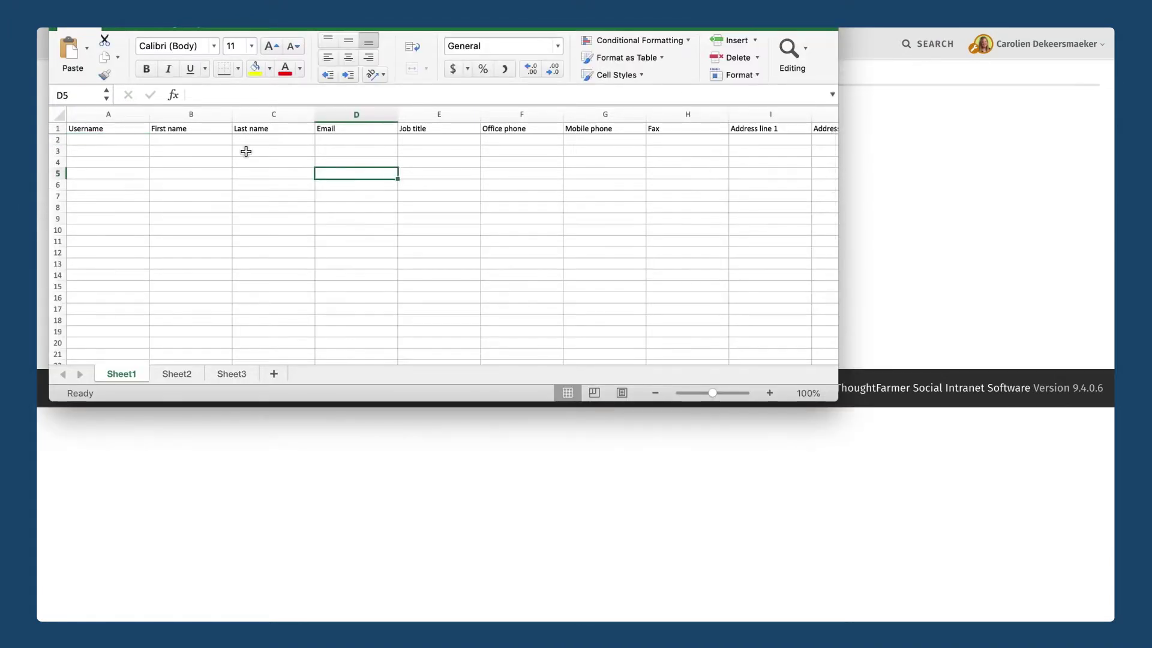
{"action": "left_click", "coordinate": [417, 143]}
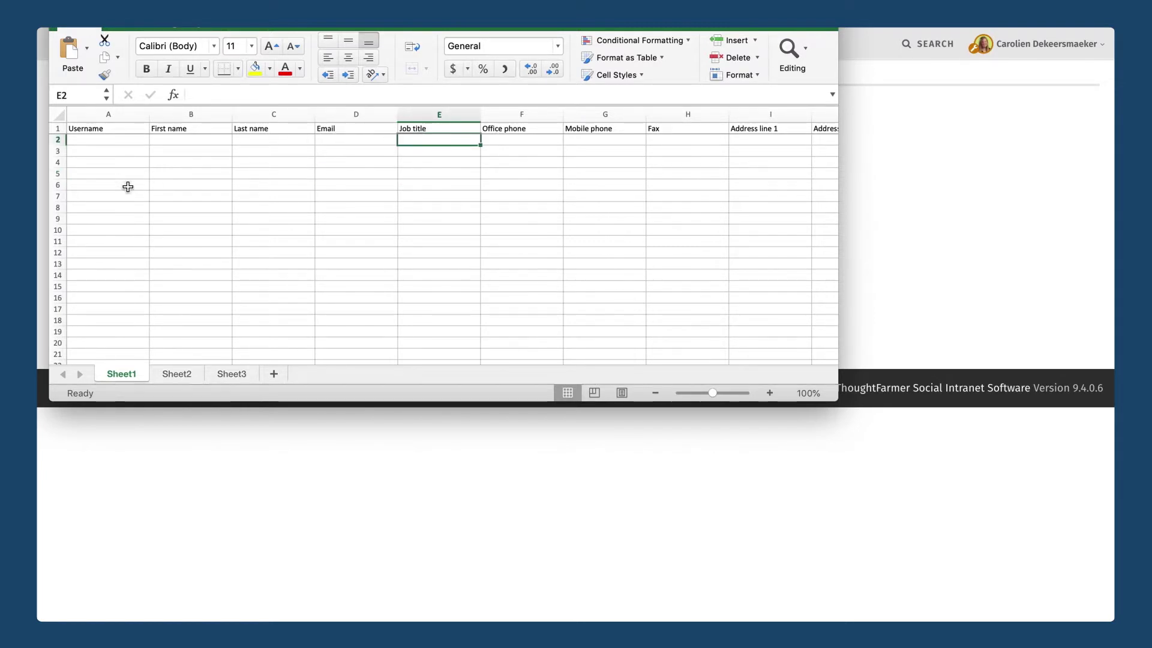
{"action": "scroll", "coordinate": [128, 186], "scroll_direction": "down", "scroll_amount": 6}
{"action": "scroll", "coordinate": [128, 186], "scroll_direction": "up", "scroll_amount": 6}
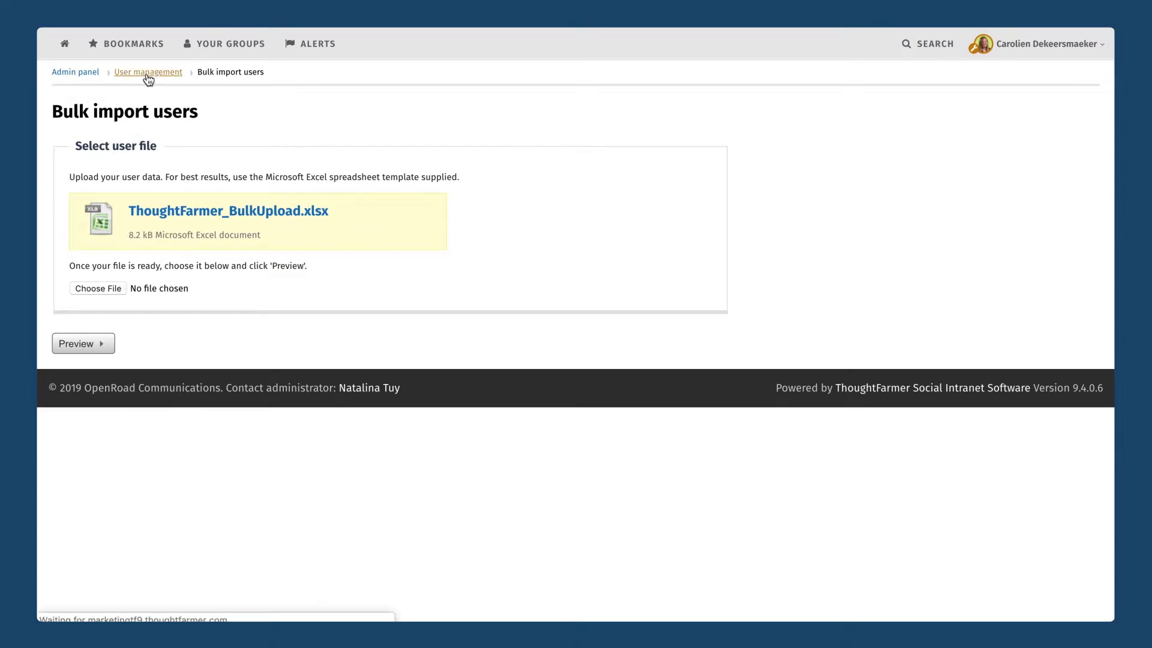
{"action": "left_click", "coordinate": [148, 73]}
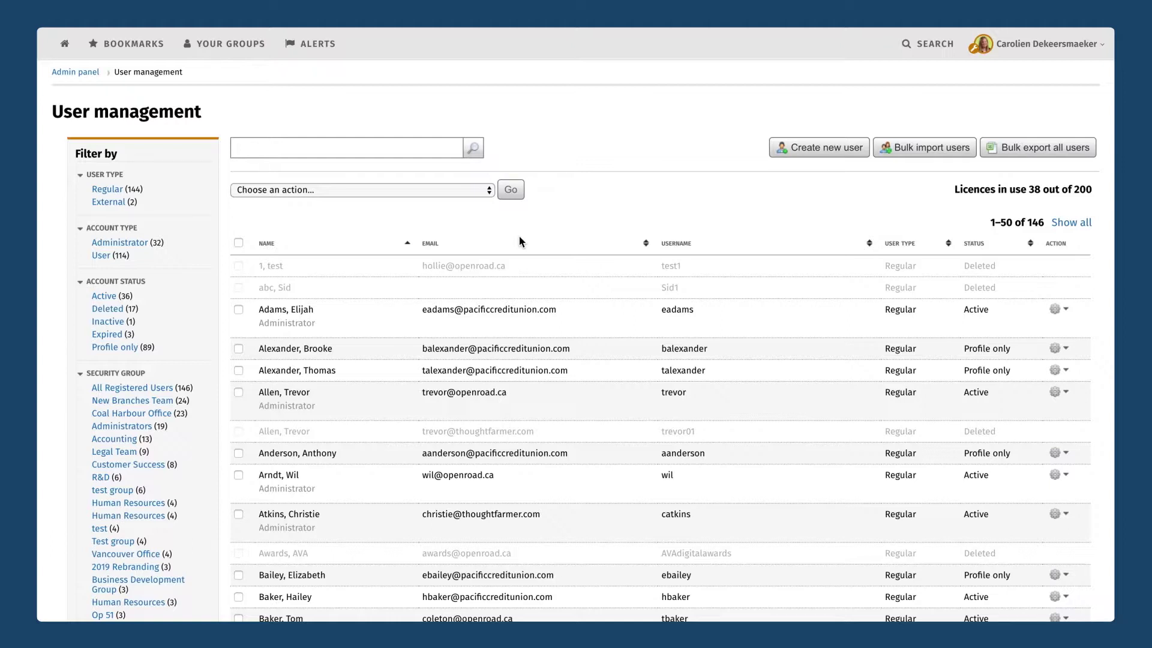
Go back to the Admin panel via the breadcrumb and open the employee directory connector settings.
{"action": "left_click", "coordinate": [75, 72]}
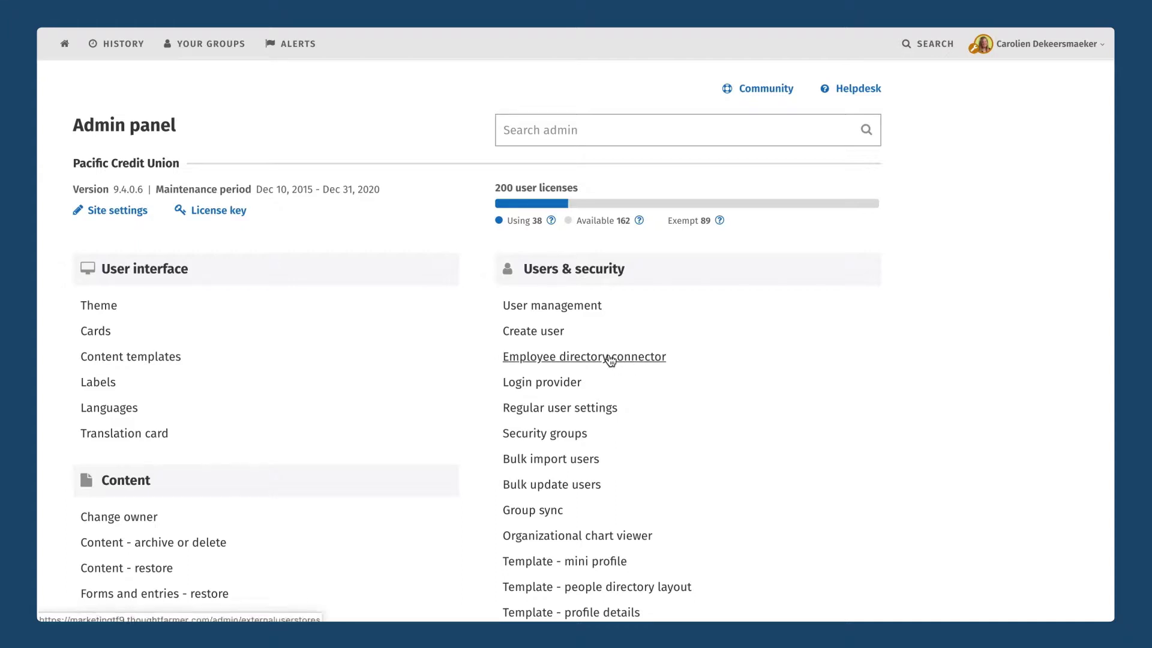
{"action": "left_click", "coordinate": [610, 358]}
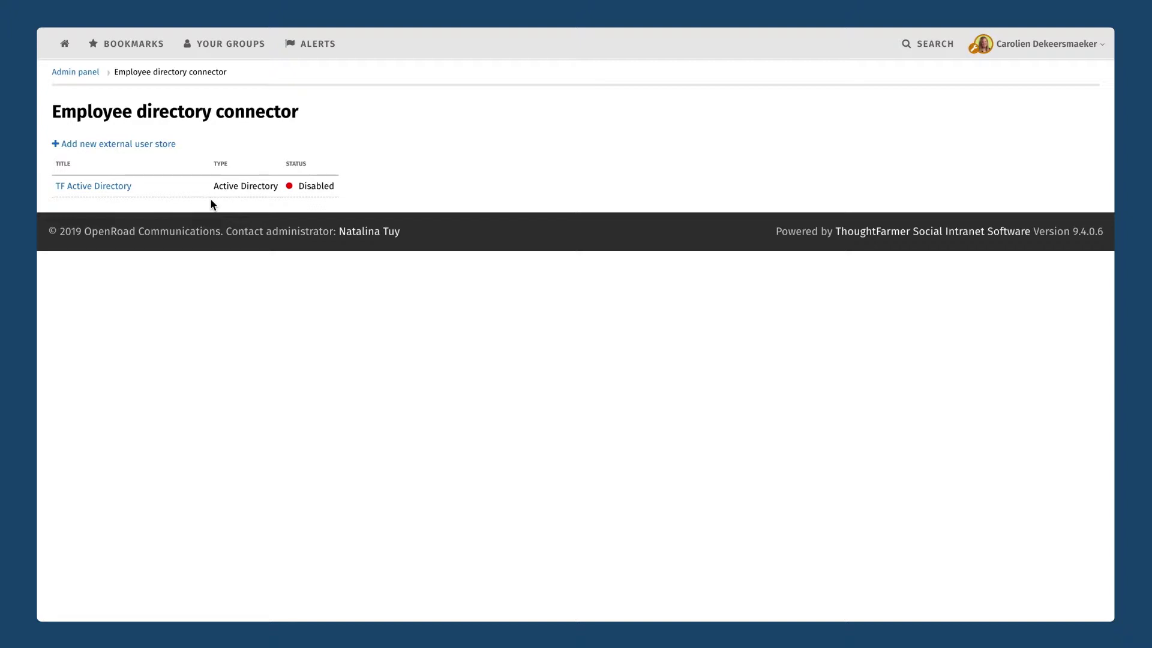
Open the TF Active Directory external user store's settings page.
{"action": "left_click", "coordinate": [104, 190]}
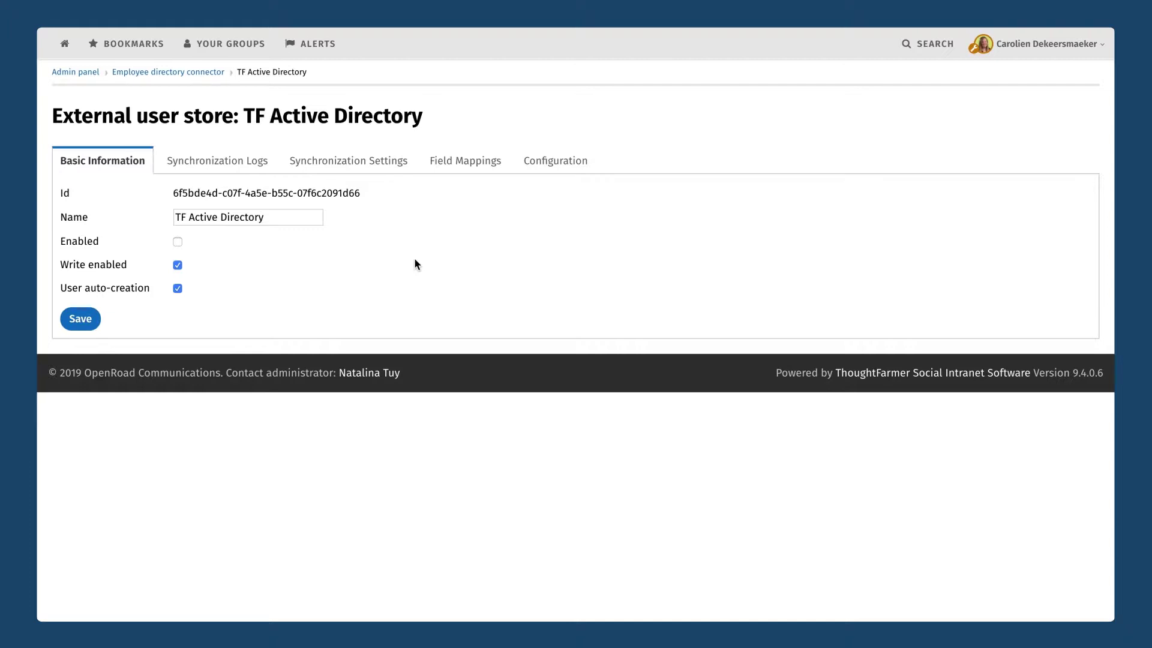
Show TF Active Directory's Synchronization Settings and start editing the daily synchronization schedule.
{"action": "left_click", "coordinate": [363, 172]}
{"action": "scroll", "coordinate": [447, 349], "scroll_direction": "down", "scroll_amount": 1}
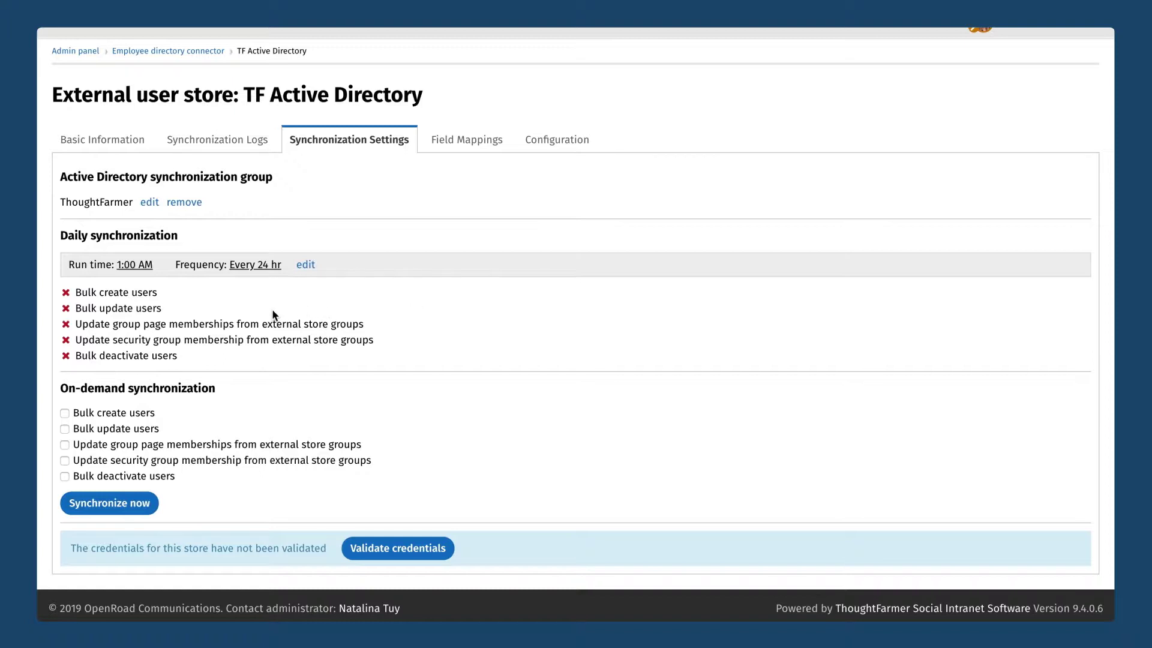
{"action": "left_click", "coordinate": [306, 265]}
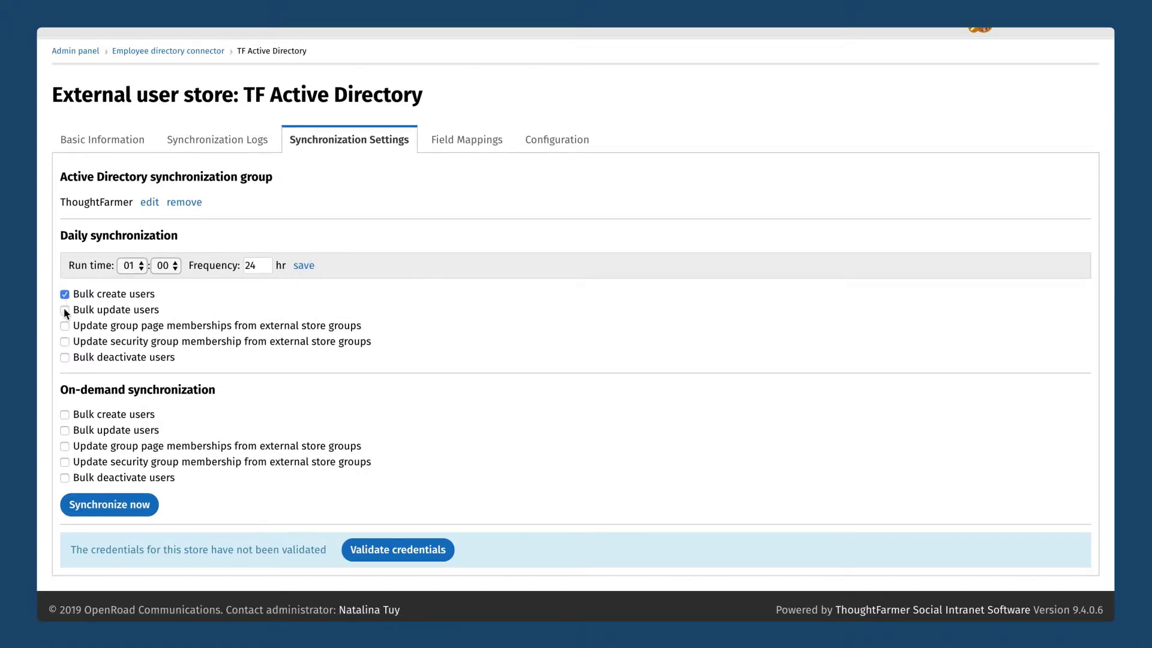
Add group page membership updates and bulk user deactivation to the daily sync, run at 05:00, and save.
{"action": "left_click", "coordinate": [64, 326]}
{"action": "left_click", "coordinate": [64, 357]}
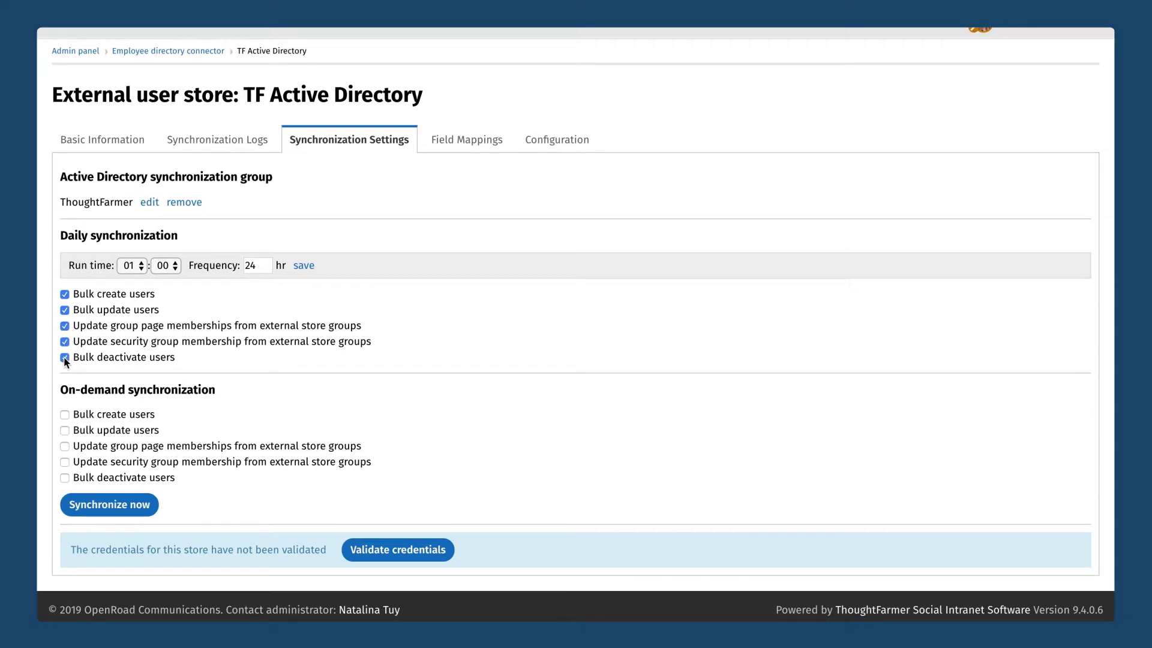
{"action": "left_click", "coordinate": [127, 266]}
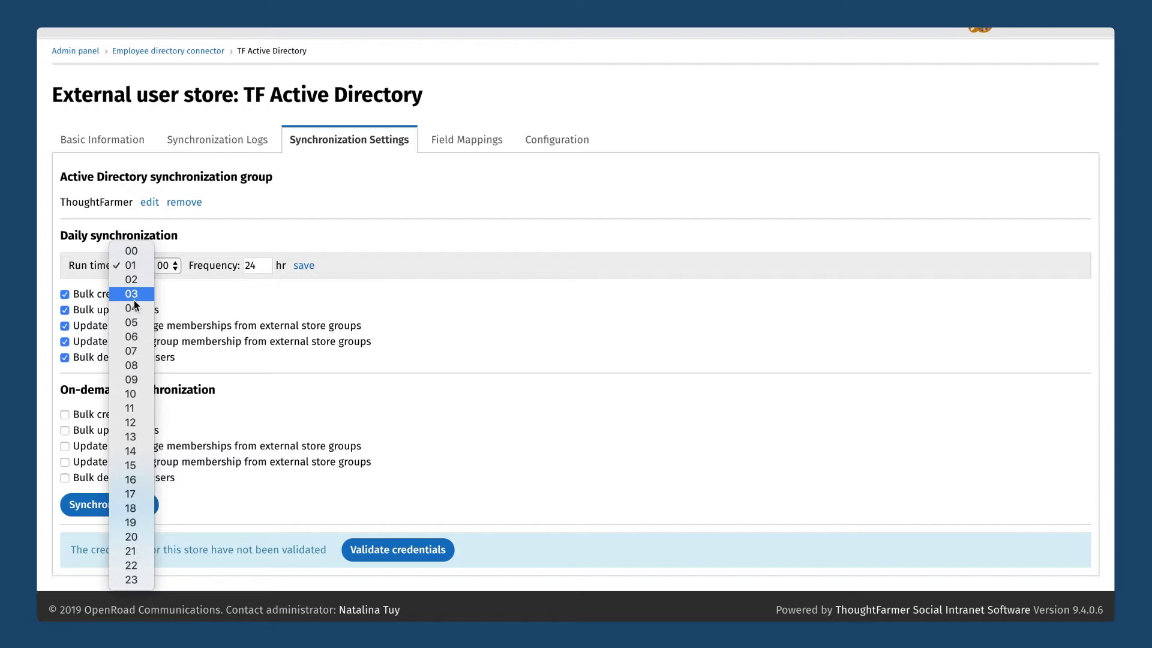
{"action": "left_click", "coordinate": [134, 315]}
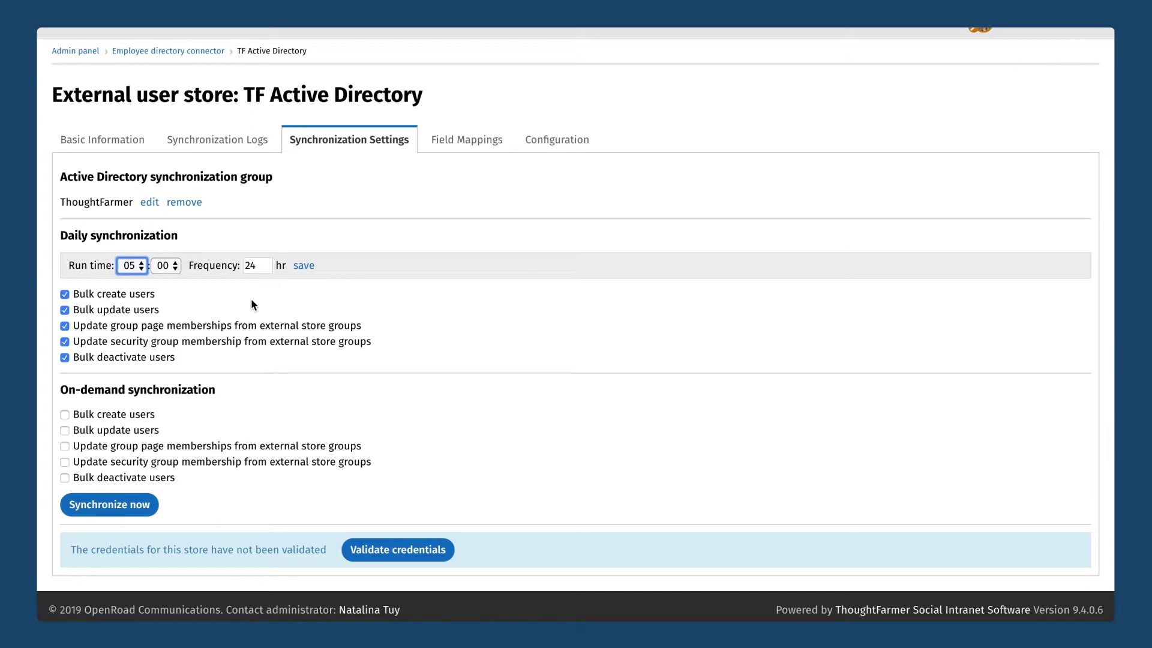
{"action": "left_click", "coordinate": [305, 265]}
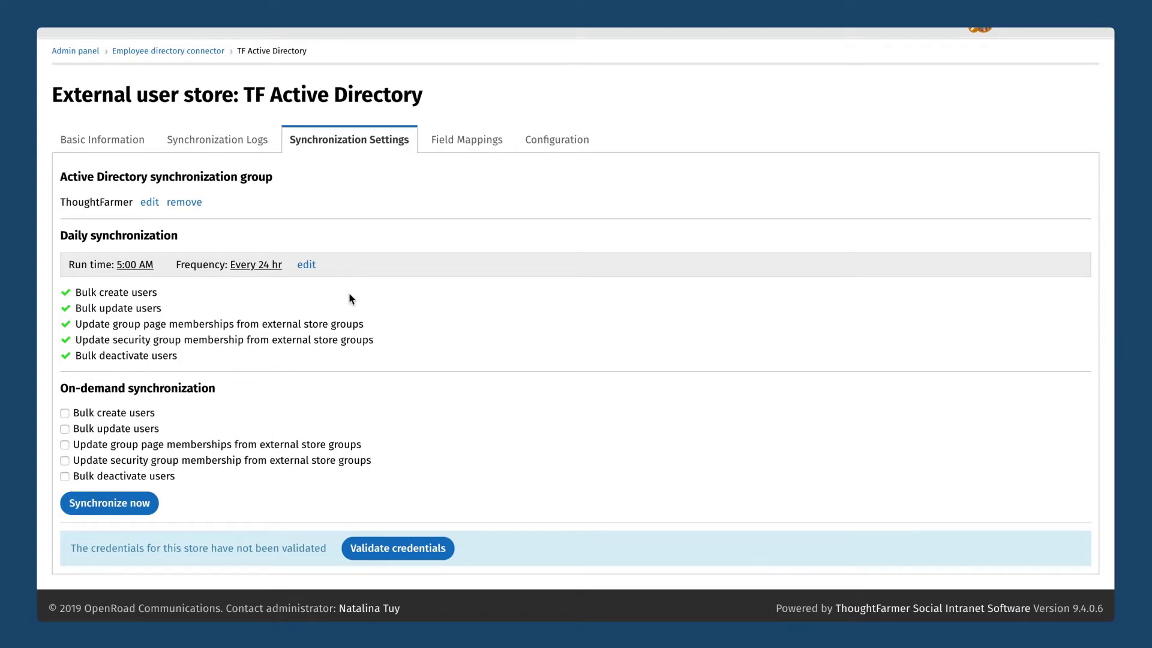
{"action": "scroll", "coordinate": [423, 214], "scroll_direction": "up", "scroll_amount": 1}
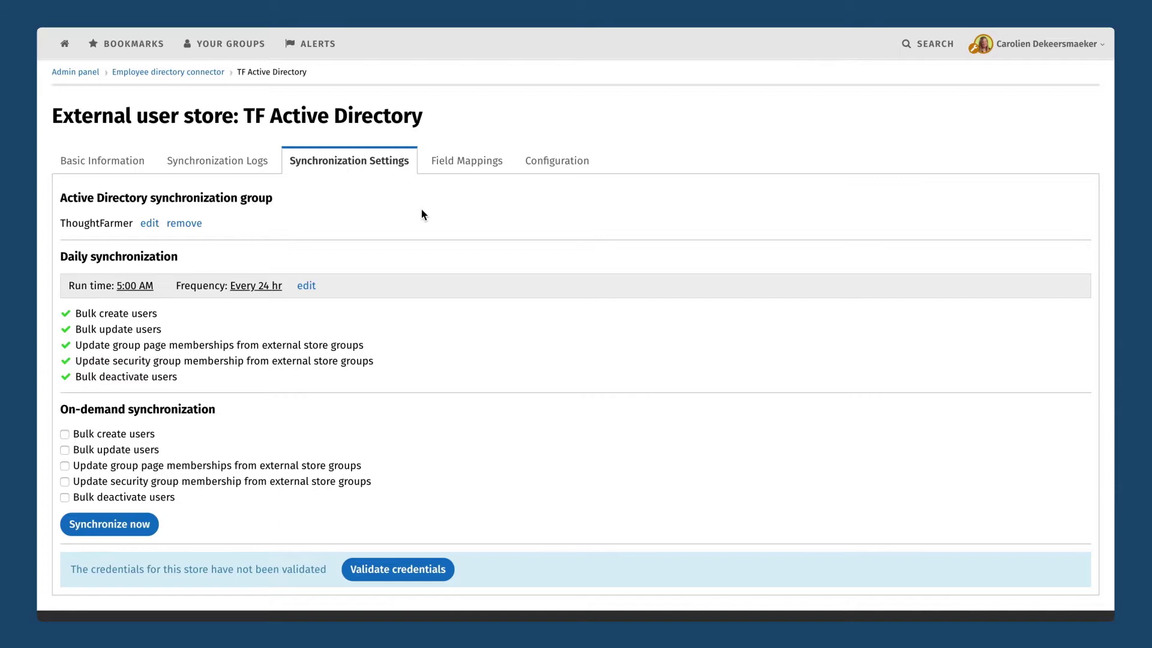
{"action": "left_click", "coordinate": [78, 72]}
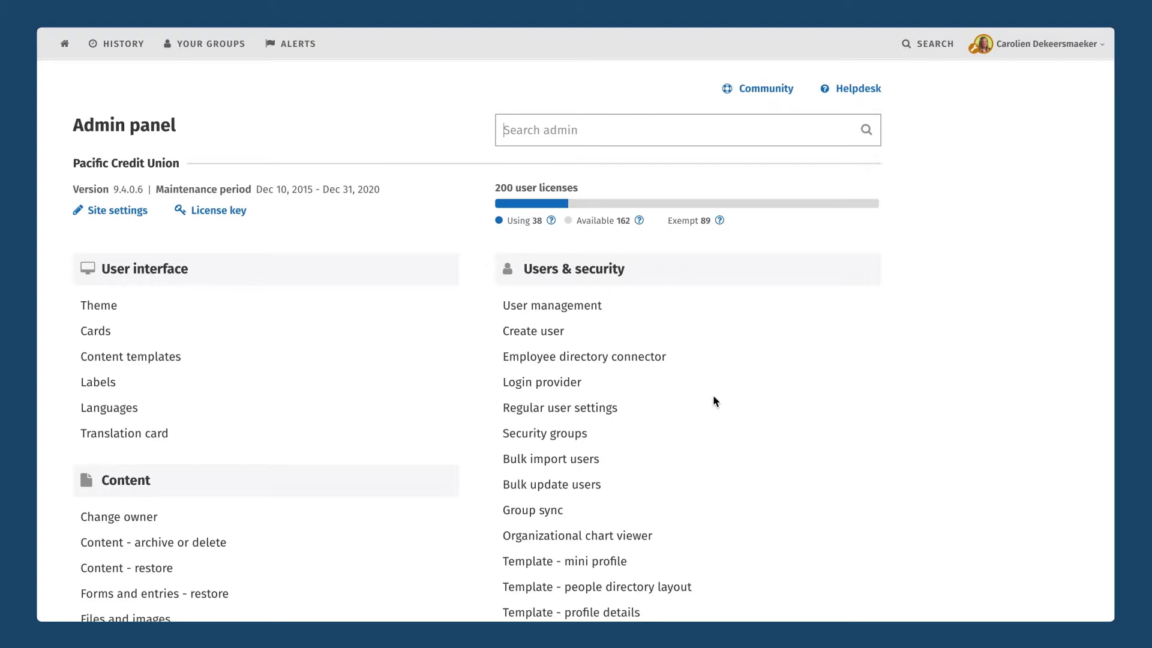
Scroll down to Users & security and open the Security groups page.
{"action": "scroll", "coordinate": [700, 472], "scroll_direction": "down", "scroll_amount": 3}
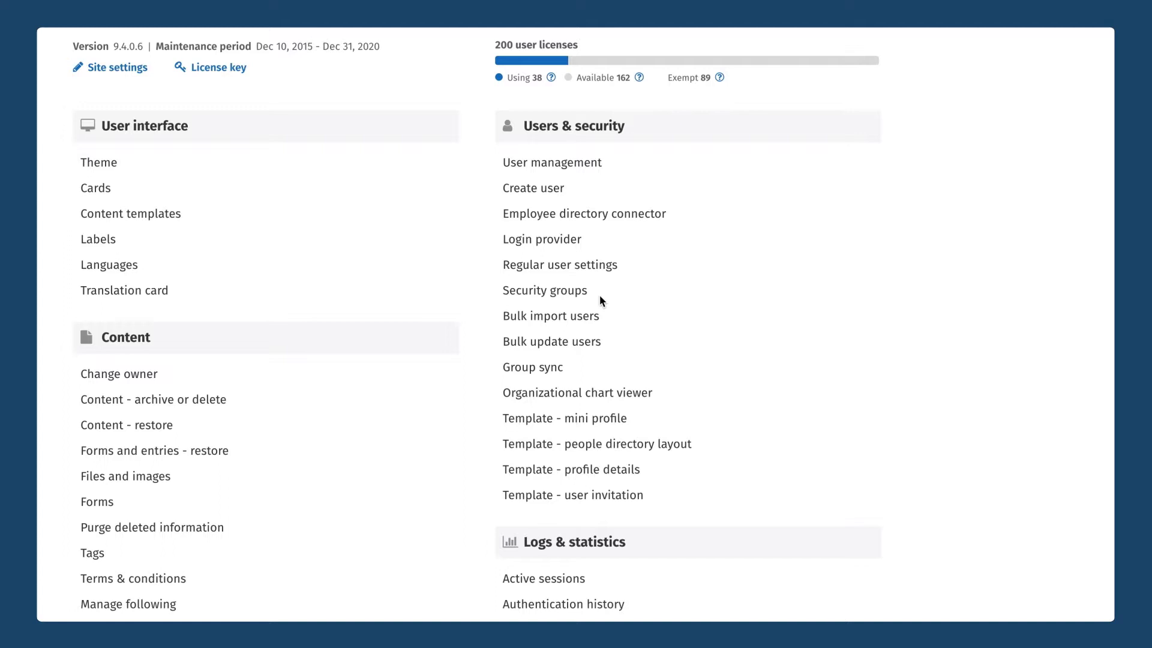
{"action": "left_click", "coordinate": [559, 292]}
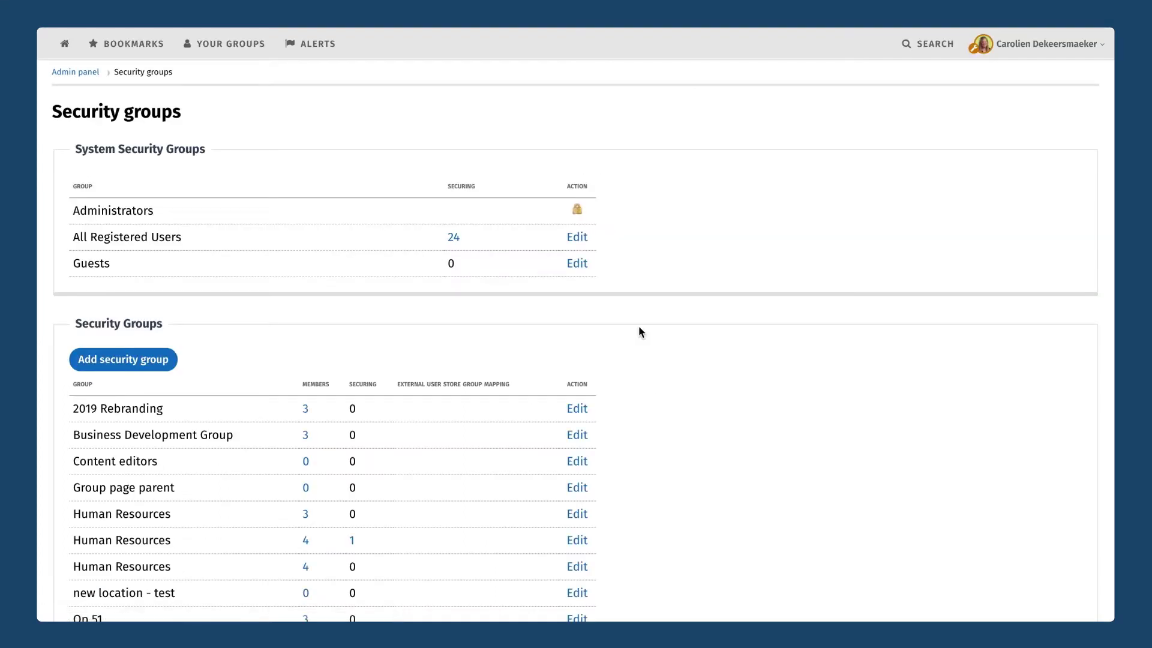
Review the Security Groups table, from All Registered Users down to the groups linked with group pages.
{"action": "scroll", "coordinate": [638, 327], "scroll_direction": "down", "scroll_amount": 2}
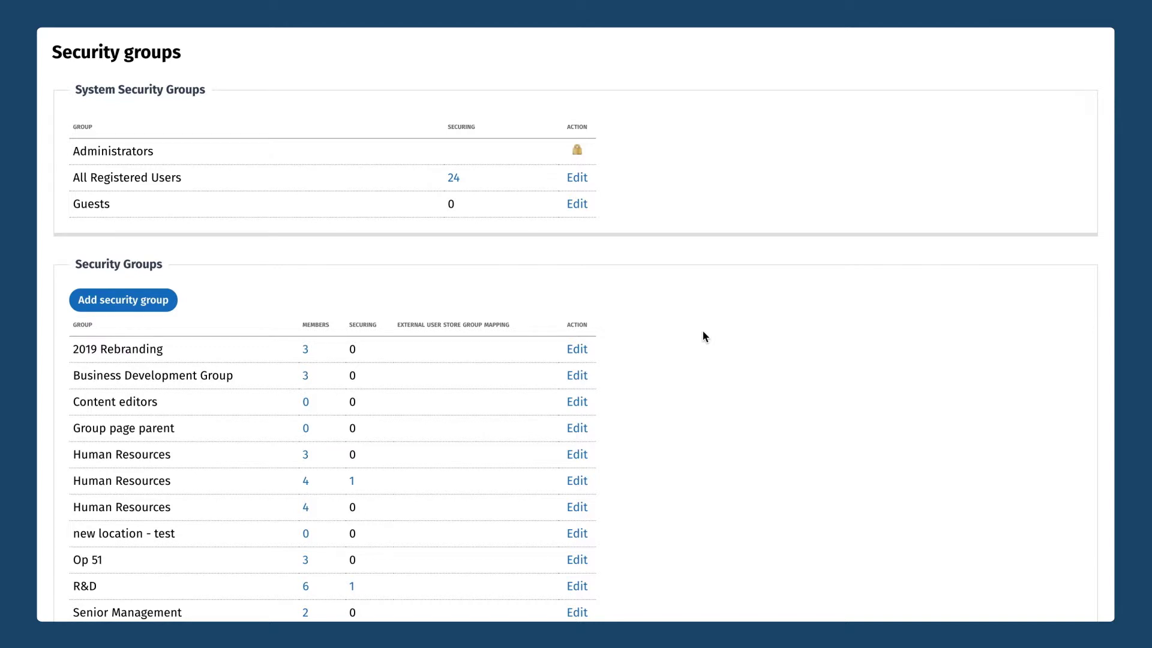
{"action": "left_click_drag", "start_coordinate": [182, 179], "coordinate": [71, 177]}
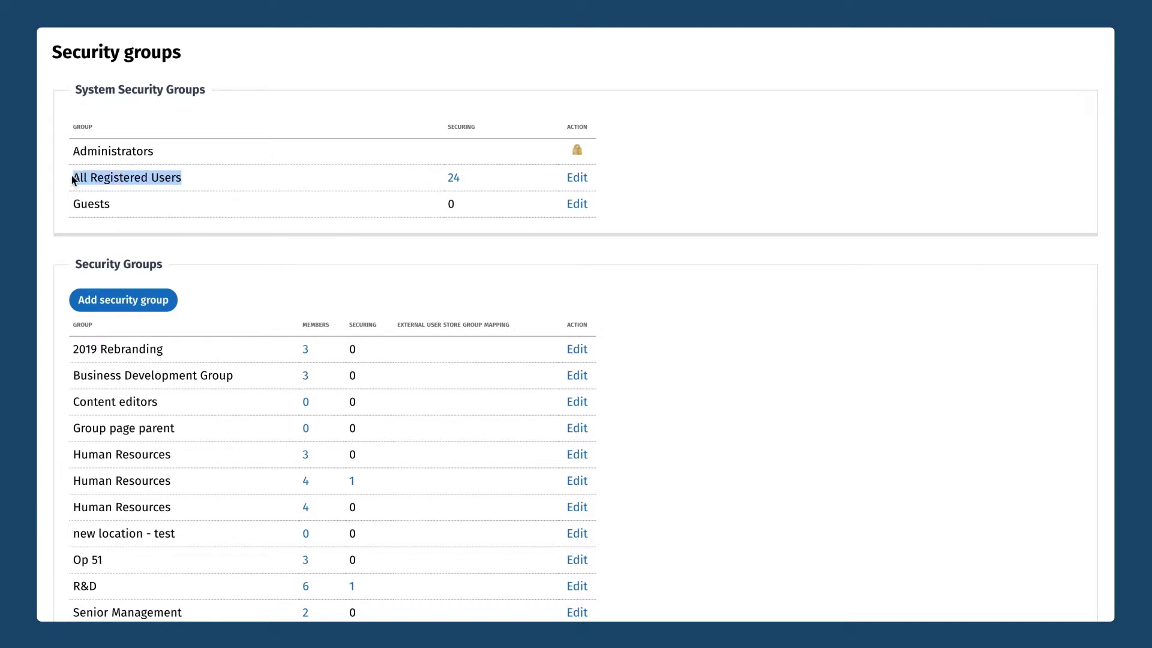
{"action": "left_click", "coordinate": [612, 182]}
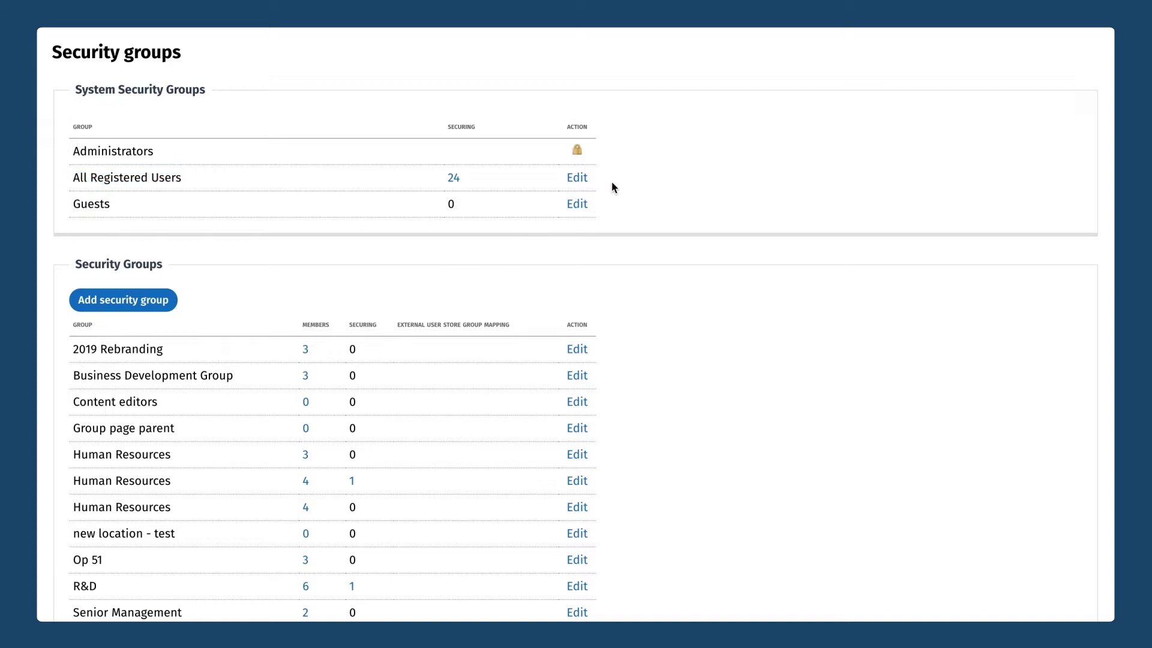
{"action": "scroll", "coordinate": [380, 212], "scroll_direction": "down", "scroll_amount": 3}
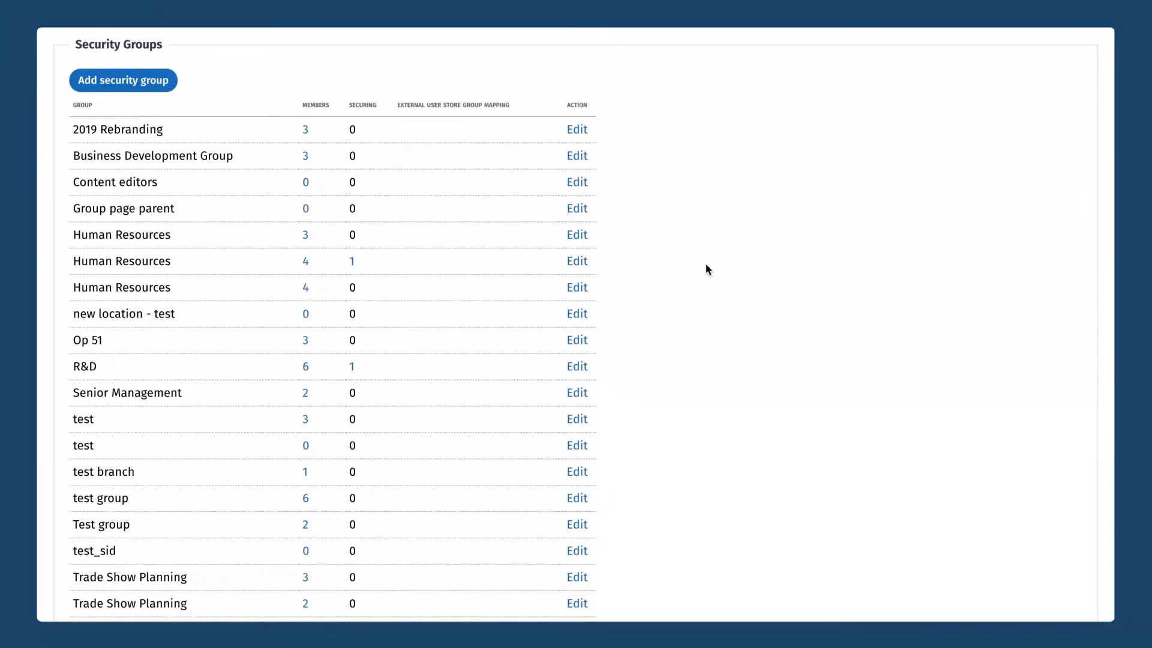
{"action": "scroll", "coordinate": [706, 265], "scroll_direction": "down", "scroll_amount": 3}
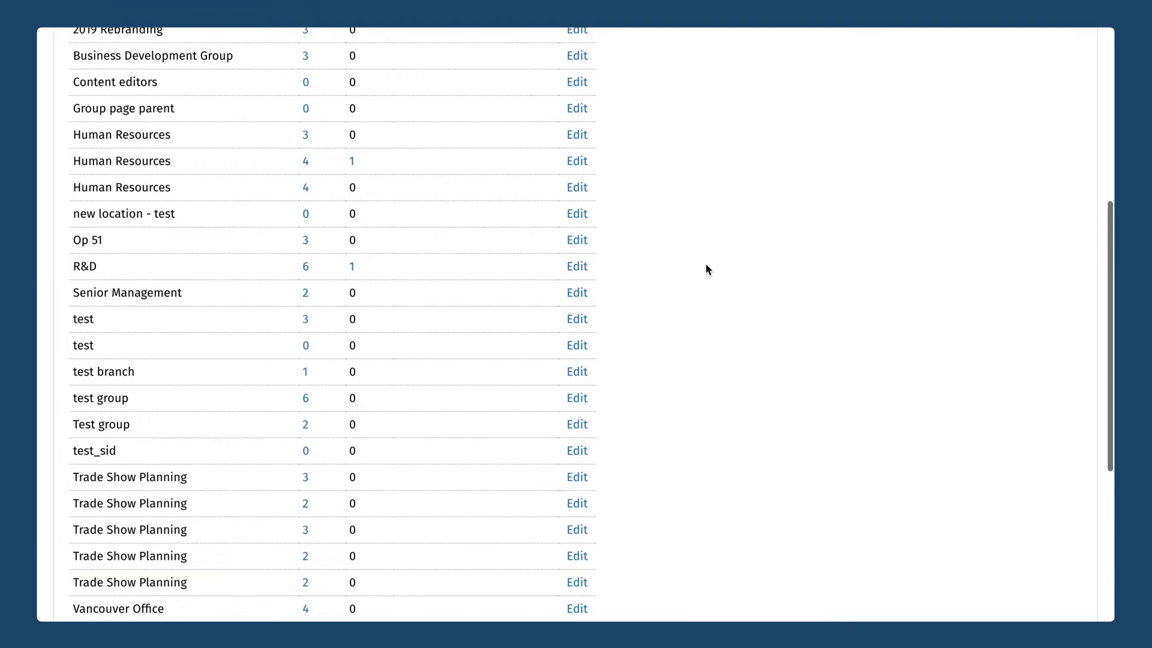
{"action": "scroll", "coordinate": [706, 268], "scroll_direction": "down", "scroll_amount": 5}
{"action": "scroll", "coordinate": [706, 269], "scroll_direction": "up", "scroll_amount": 3}
{"action": "scroll", "coordinate": [706, 265], "scroll_direction": "up", "scroll_amount": 5}
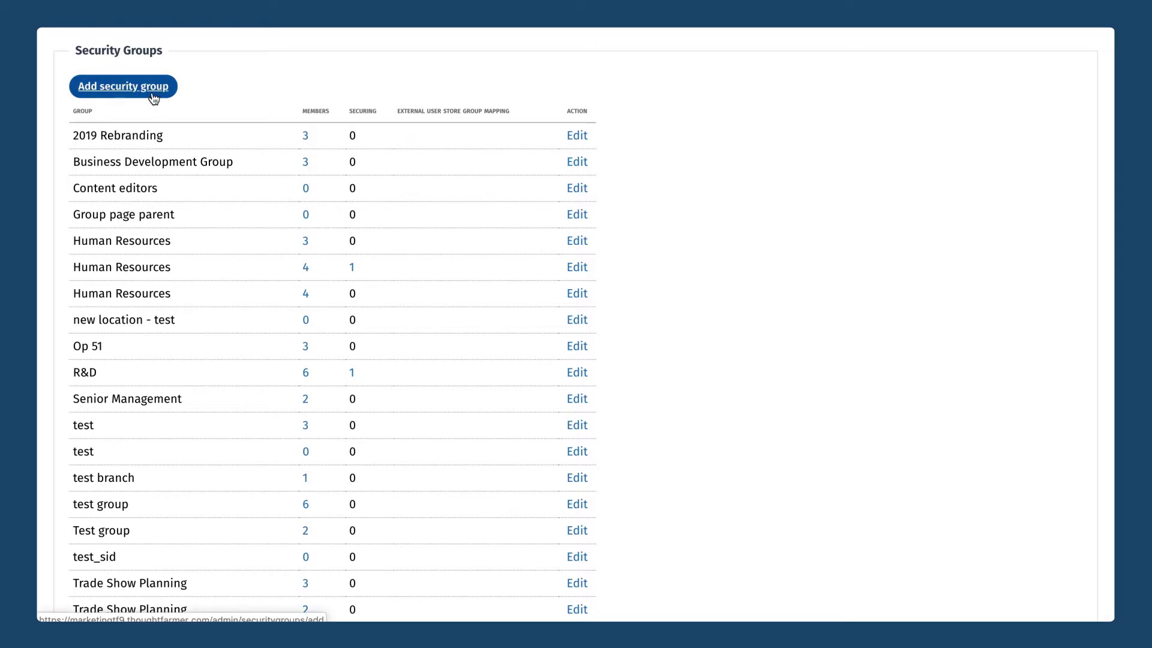
Create and save a security group named 'Executive Team' with members selected manually.
{"action": "left_click", "coordinate": [132, 90]}
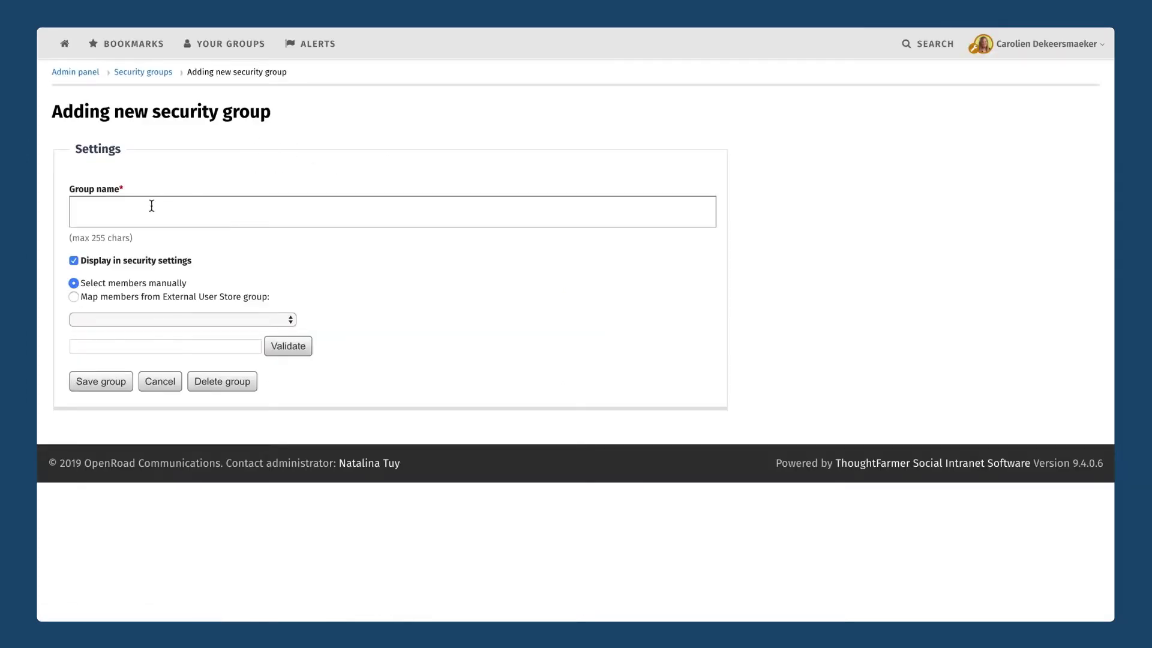
{"action": "left_click", "coordinate": [151, 205]}
{"action": "type", "text": "Exec"}
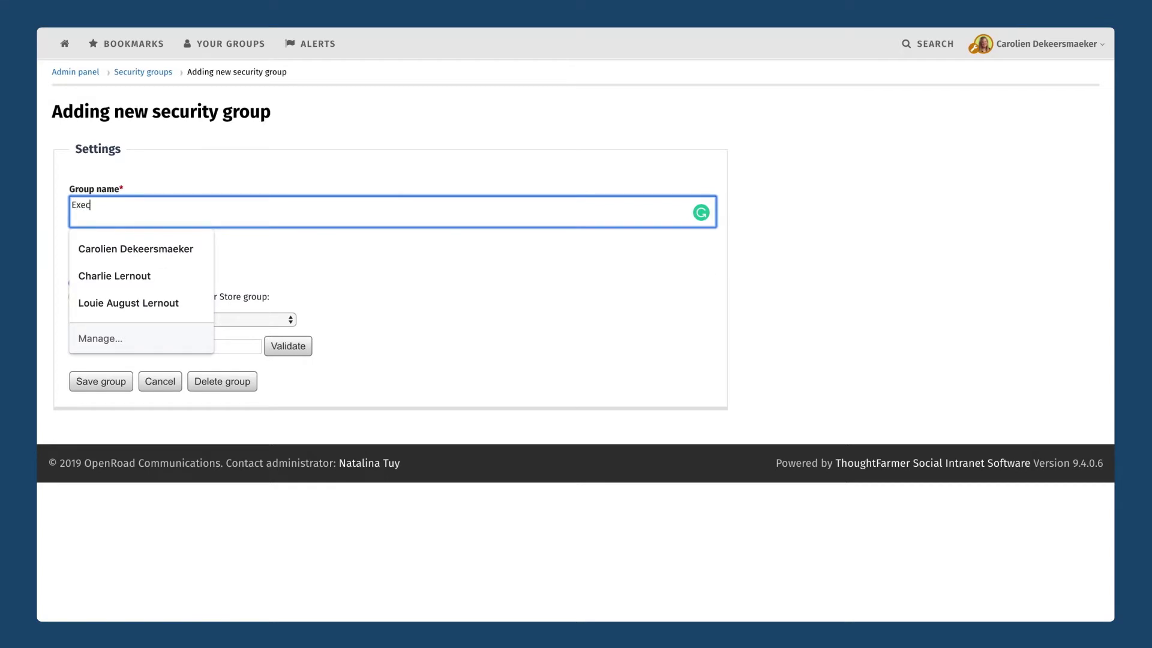
{"action": "type", "text": "utive Team"}
{"action": "left_click", "coordinate": [421, 280]}
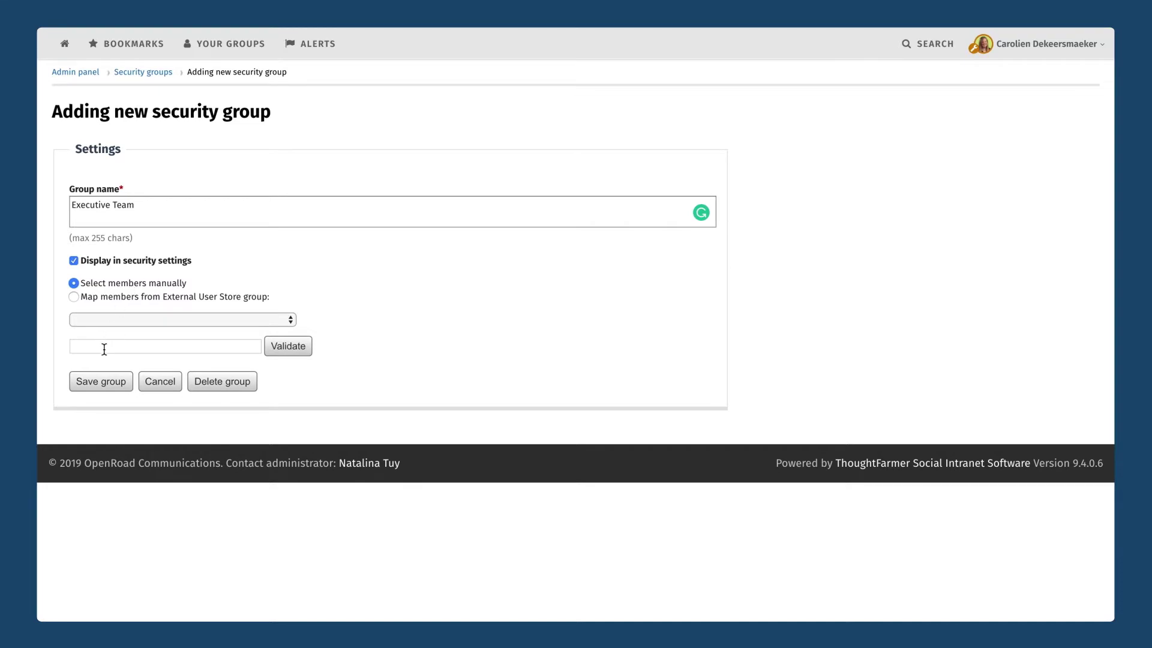
{"action": "left_click", "coordinate": [96, 382]}
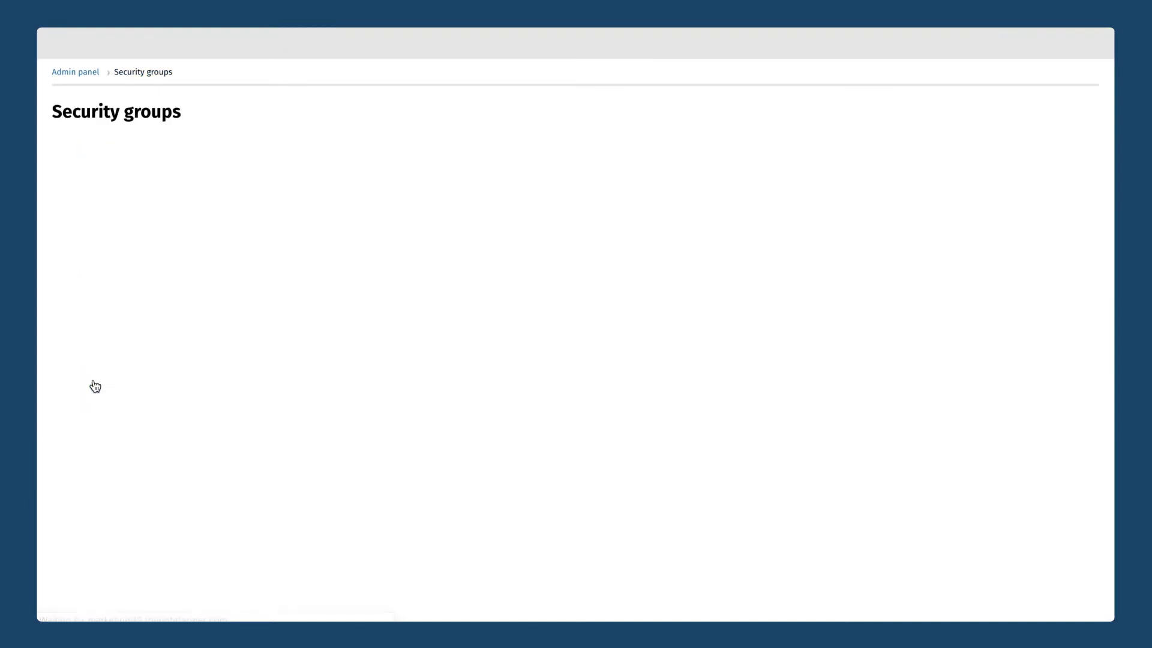
Search for and tag five people as pending Executive Team members.
{"action": "scroll", "coordinate": [242, 322], "scroll_direction": "down", "scroll_amount": 4}
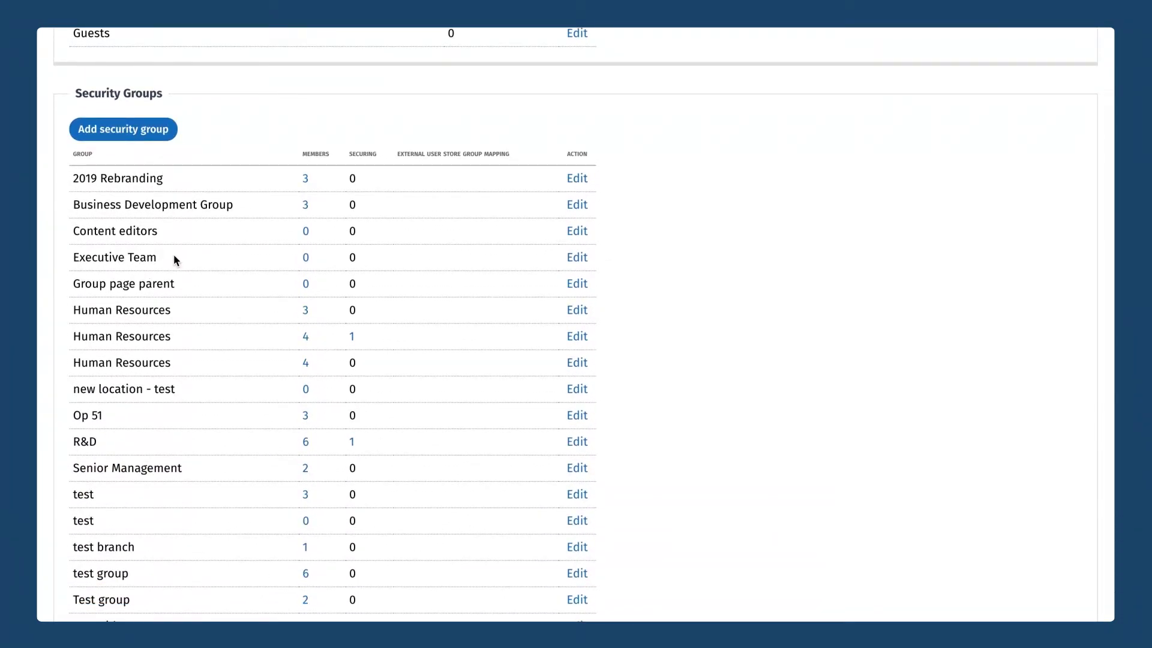
{"action": "left_click", "coordinate": [305, 258]}
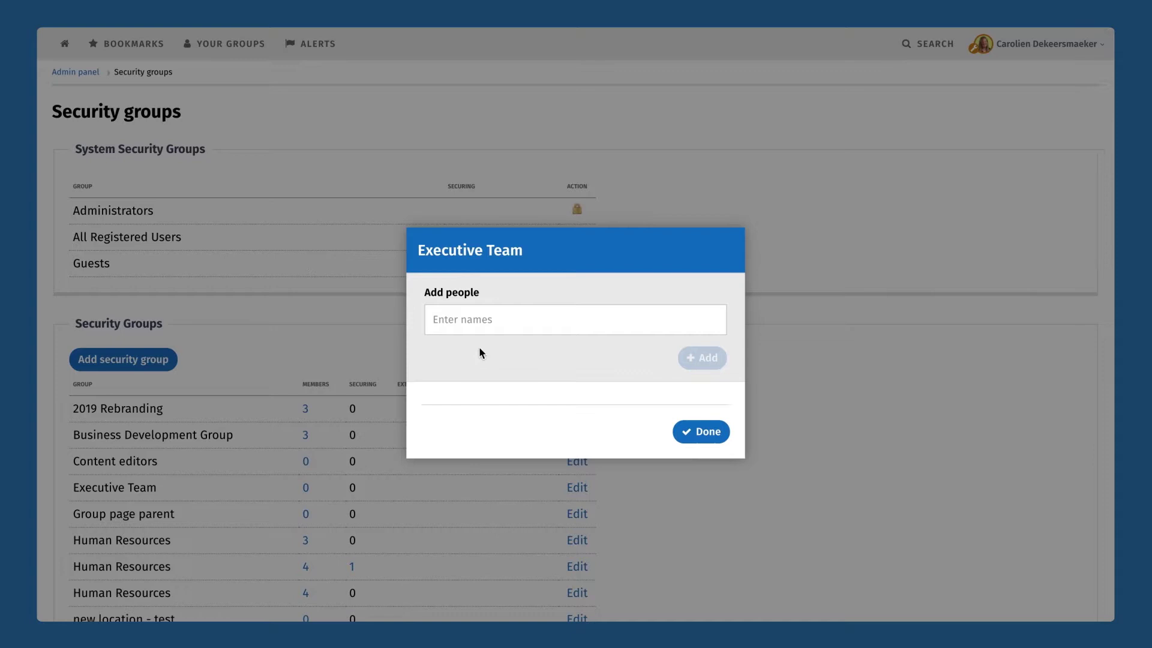
{"action": "type", "text": "ben"}
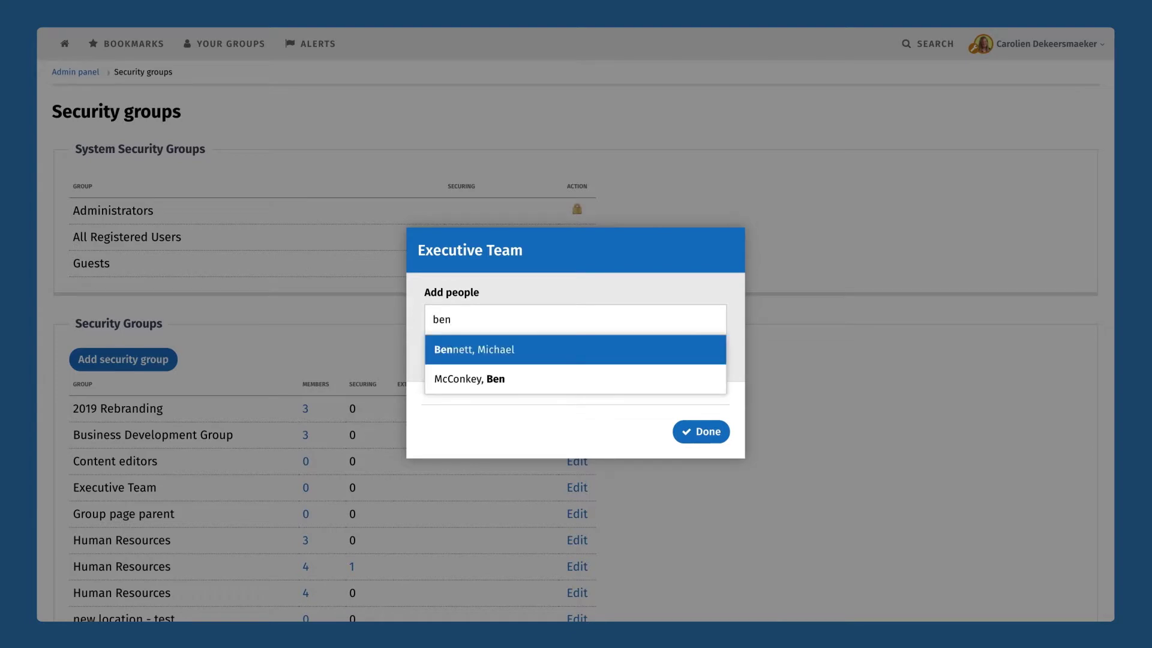
{"action": "left_click", "coordinate": [489, 377]}
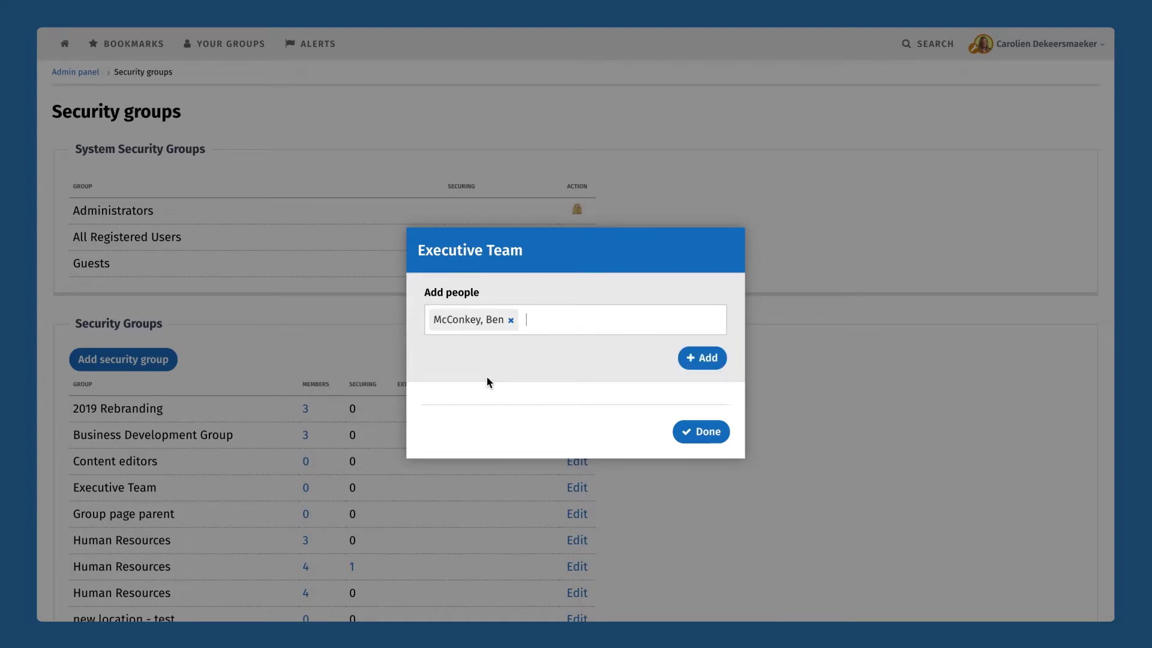
{"action": "type", "text": "caroli"}
{"action": "left_click", "coordinate": [466, 355]}
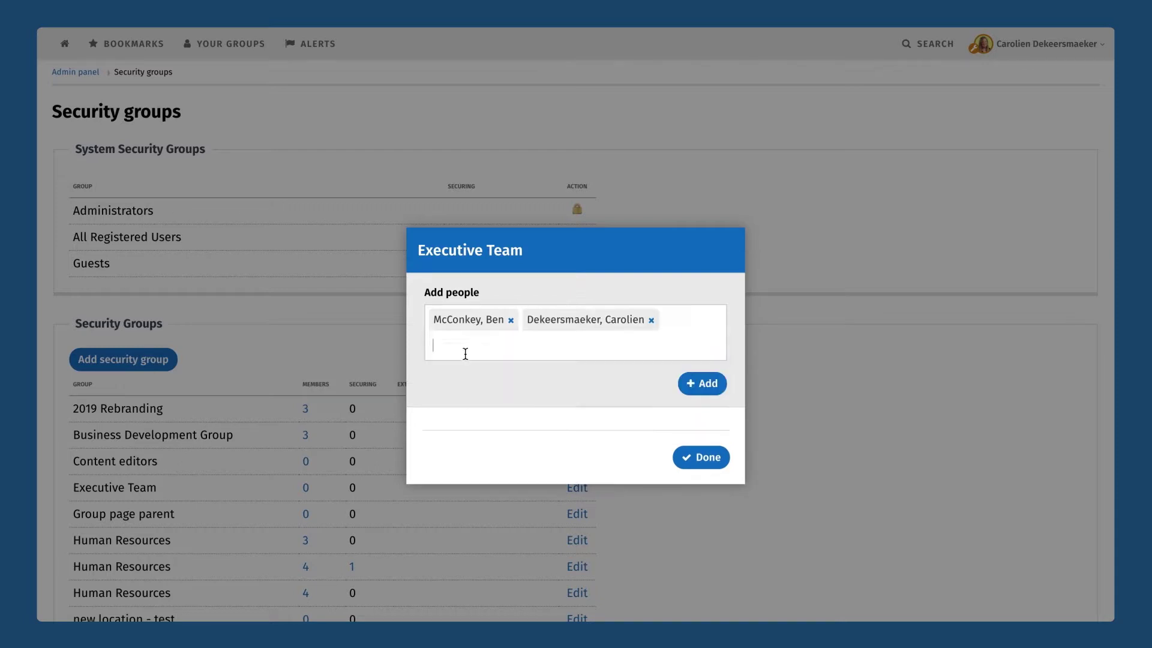
{"action": "type", "text": "amol"}
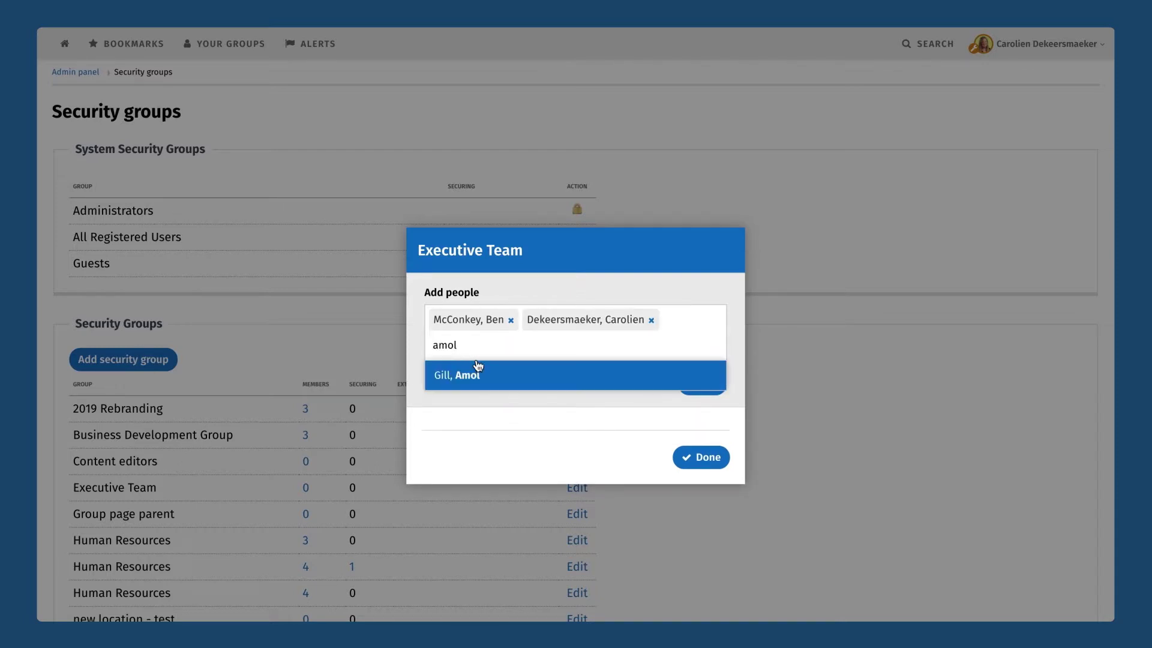
{"action": "left_click", "coordinate": [472, 375]}
{"action": "type", "text": "darr"}
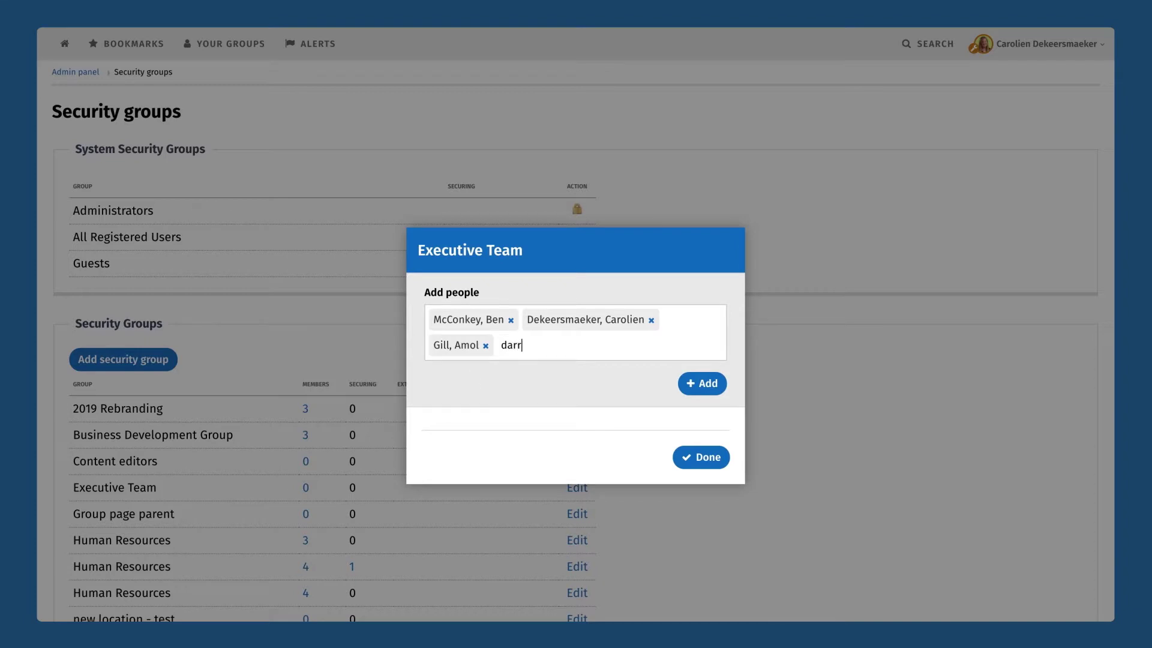
{"action": "left_click", "coordinate": [488, 386]}
{"action": "type", "text": "jessica"}
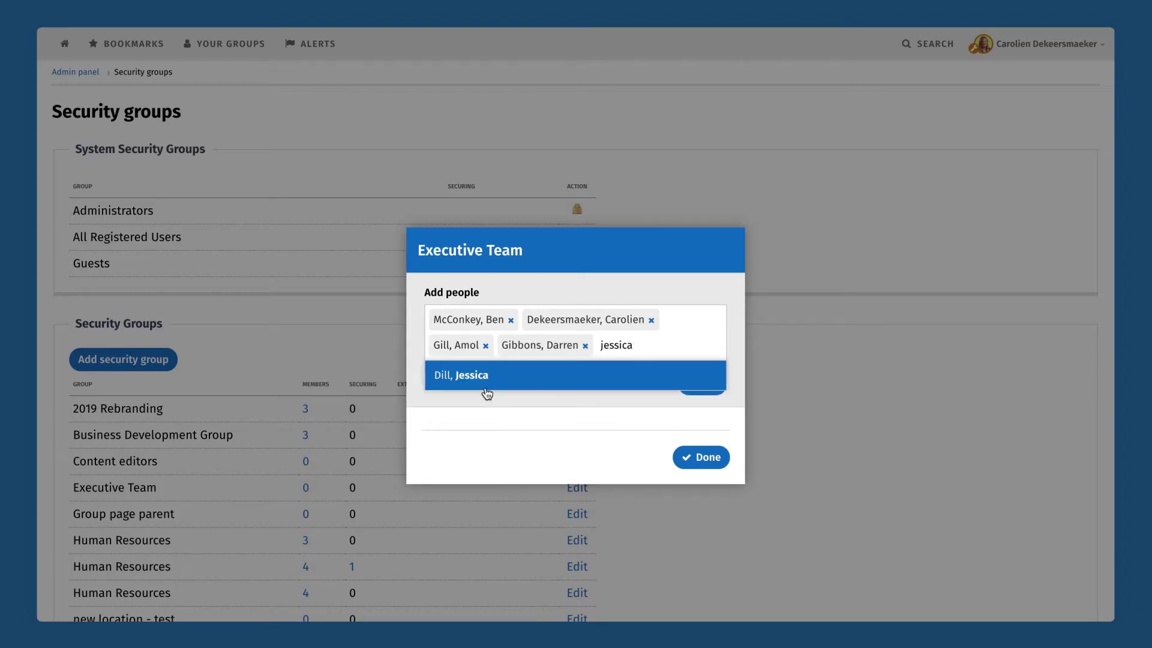
{"action": "left_click", "coordinate": [486, 387]}
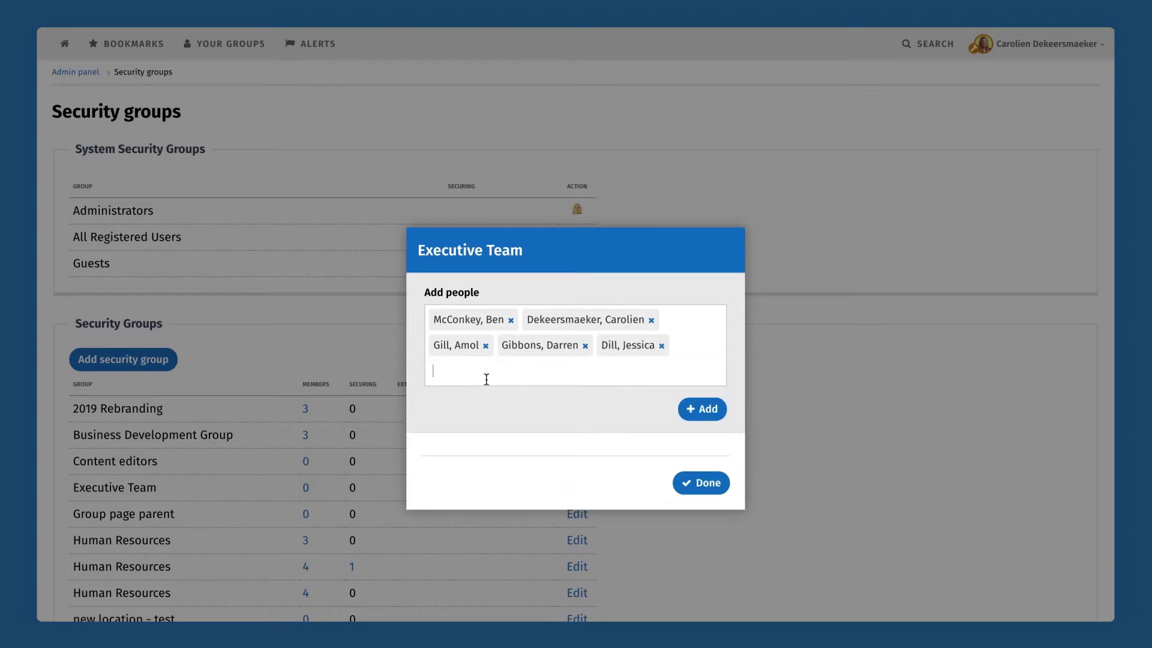
Add the five tagged people to Executive Team and close the membership dialog.
{"action": "left_click", "coordinate": [708, 409]}
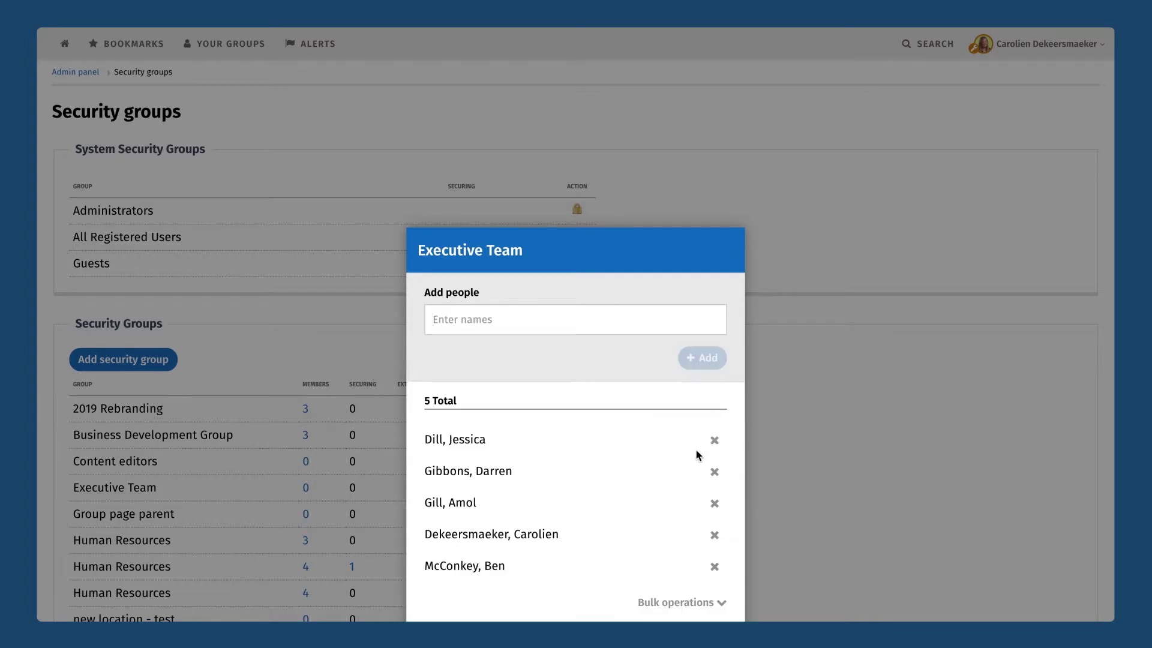
{"action": "scroll", "coordinate": [696, 447], "scroll_direction": "down", "scroll_amount": 3}
{"action": "left_click", "coordinate": [699, 490]}
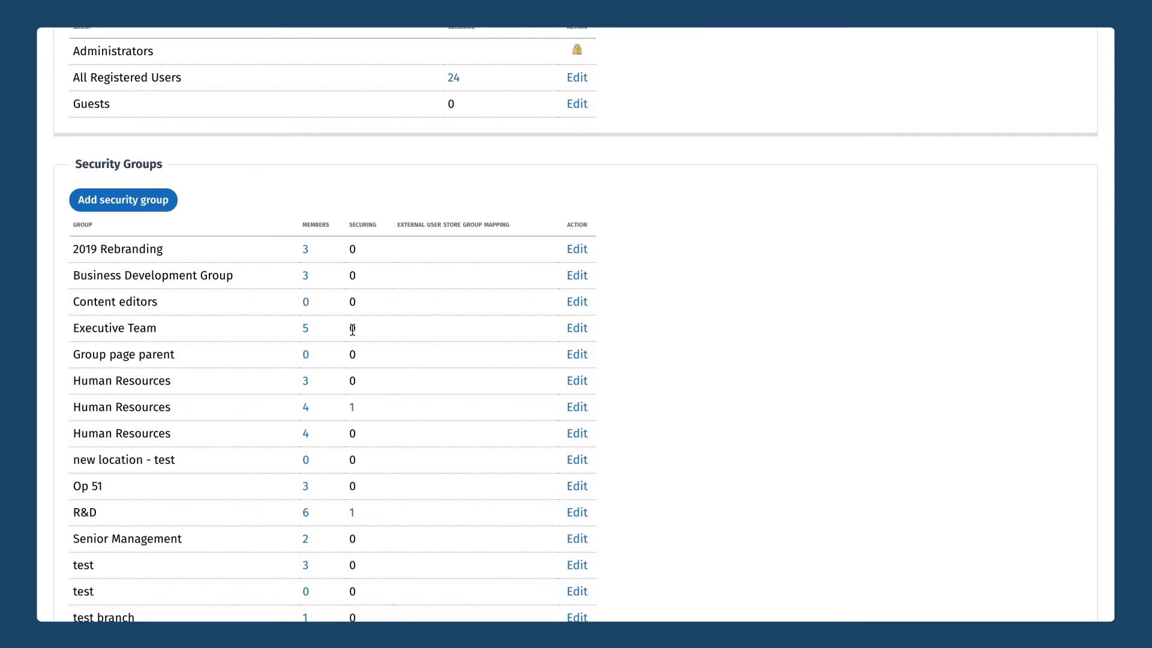
{"action": "scroll", "coordinate": [353, 329], "scroll_direction": "down", "scroll_amount": 3}
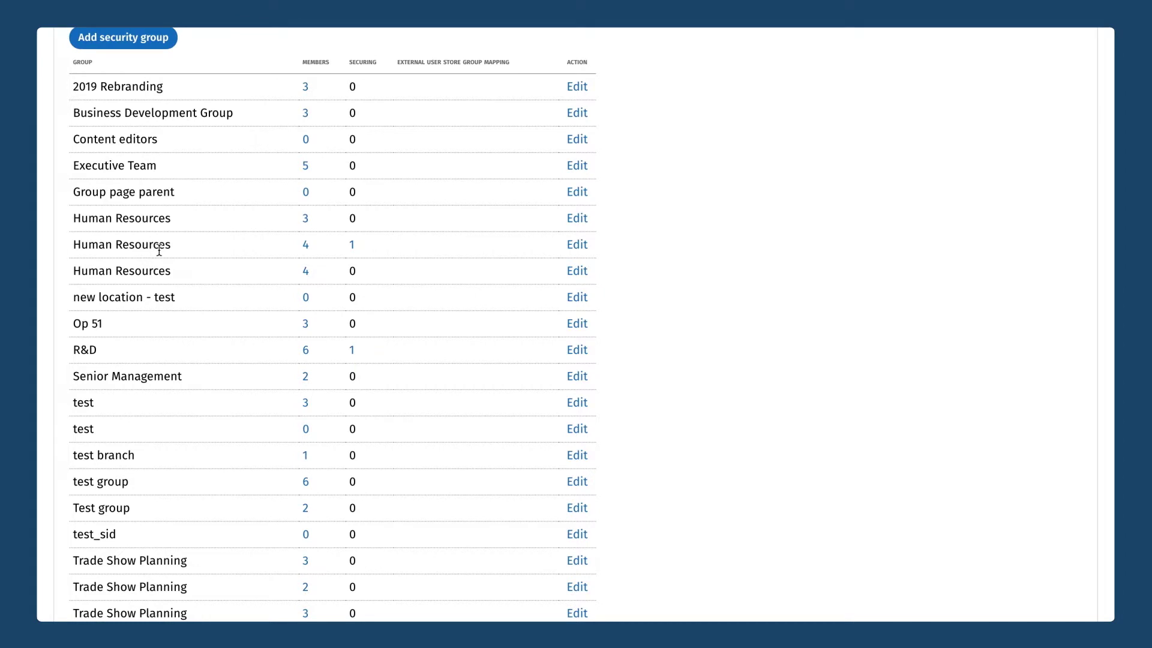
{"action": "left_click", "coordinate": [353, 247]}
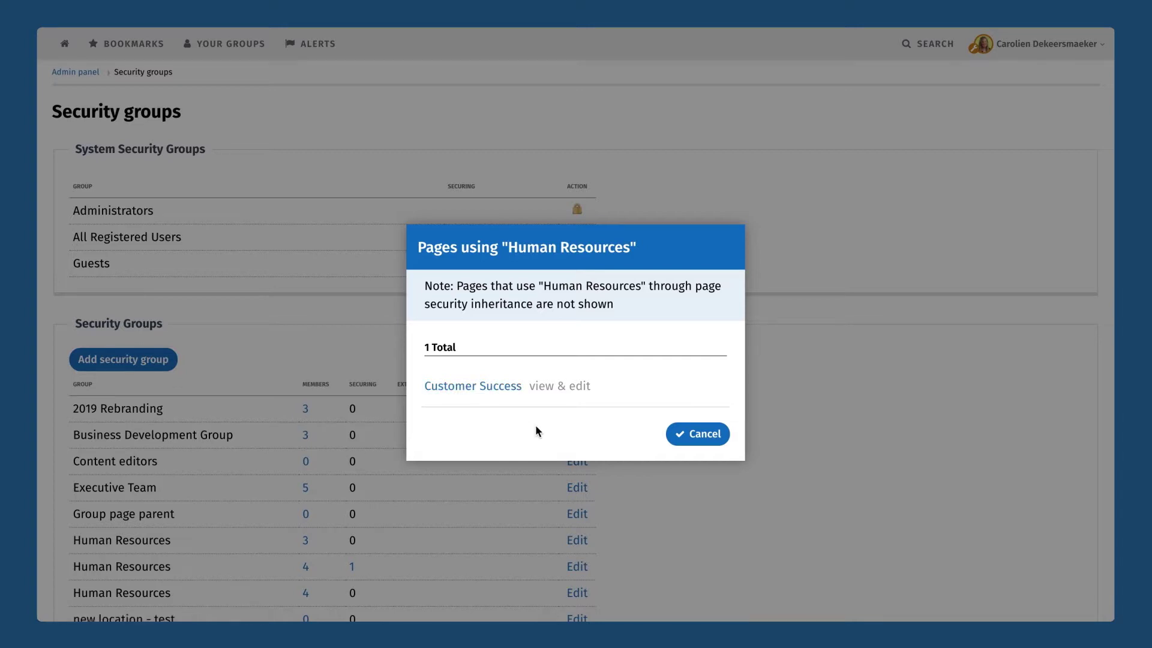
{"action": "left_click", "coordinate": [700, 434]}
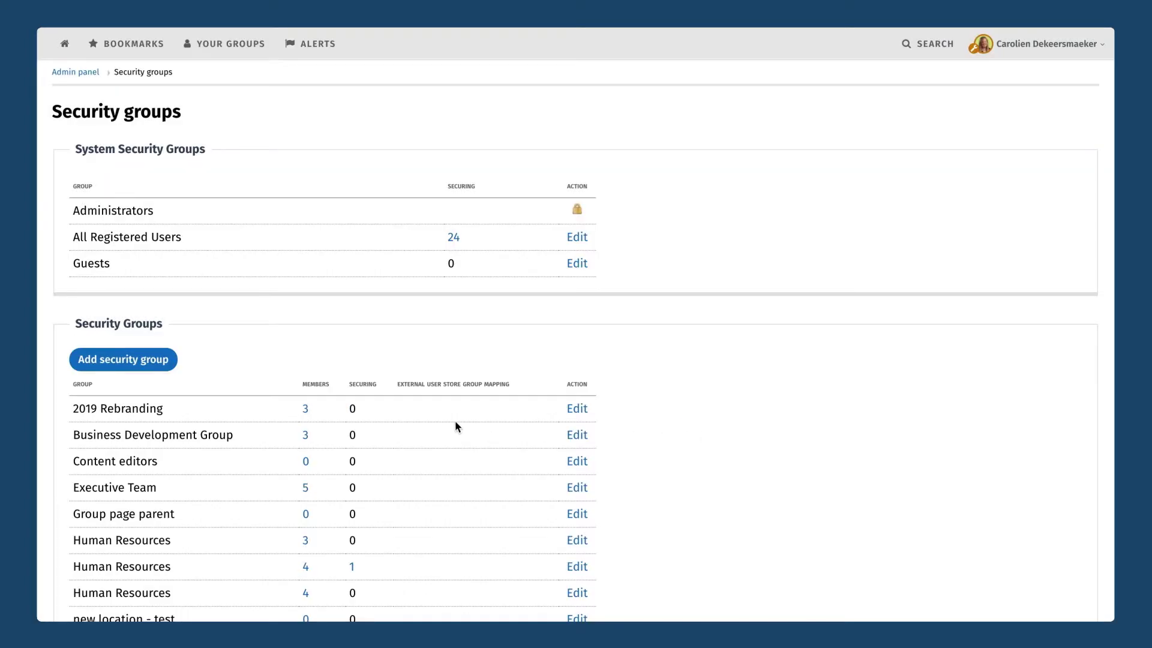
{"action": "scroll", "coordinate": [456, 426], "scroll_direction": "down", "scroll_amount": 5}
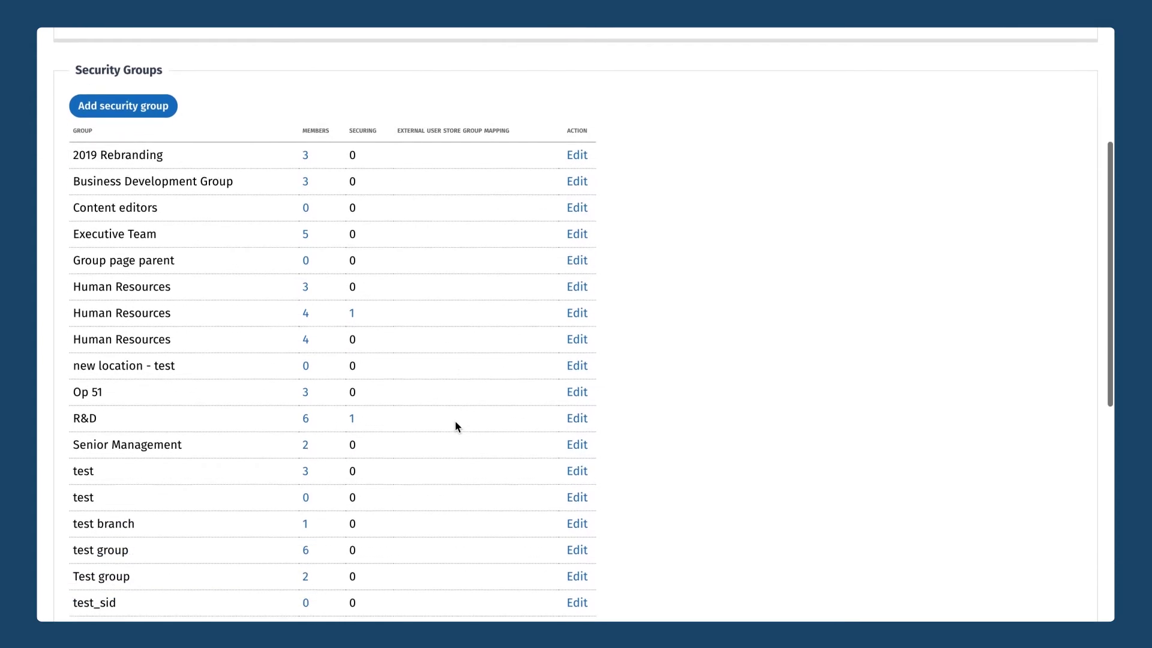
Leave the Security groups list and return to the intranet home page with the Branches menu showing.
{"action": "scroll", "coordinate": [455, 425], "scroll_direction": "down", "scroll_amount": 5}
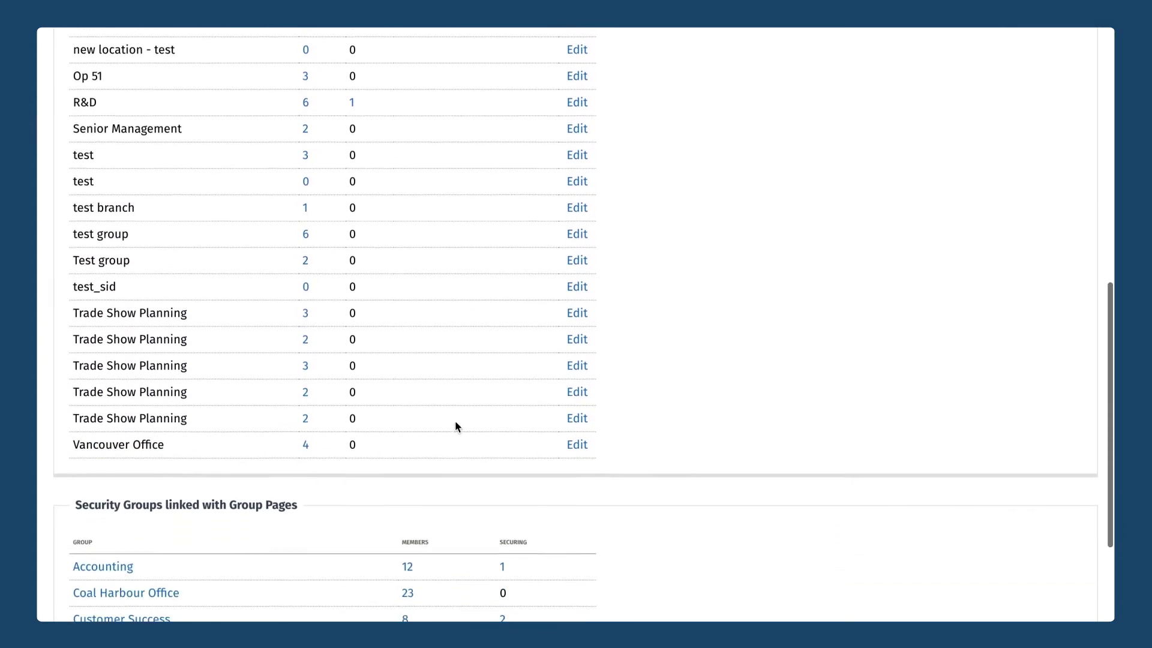
{"action": "scroll", "coordinate": [455, 426], "scroll_direction": "down", "scroll_amount": 3}
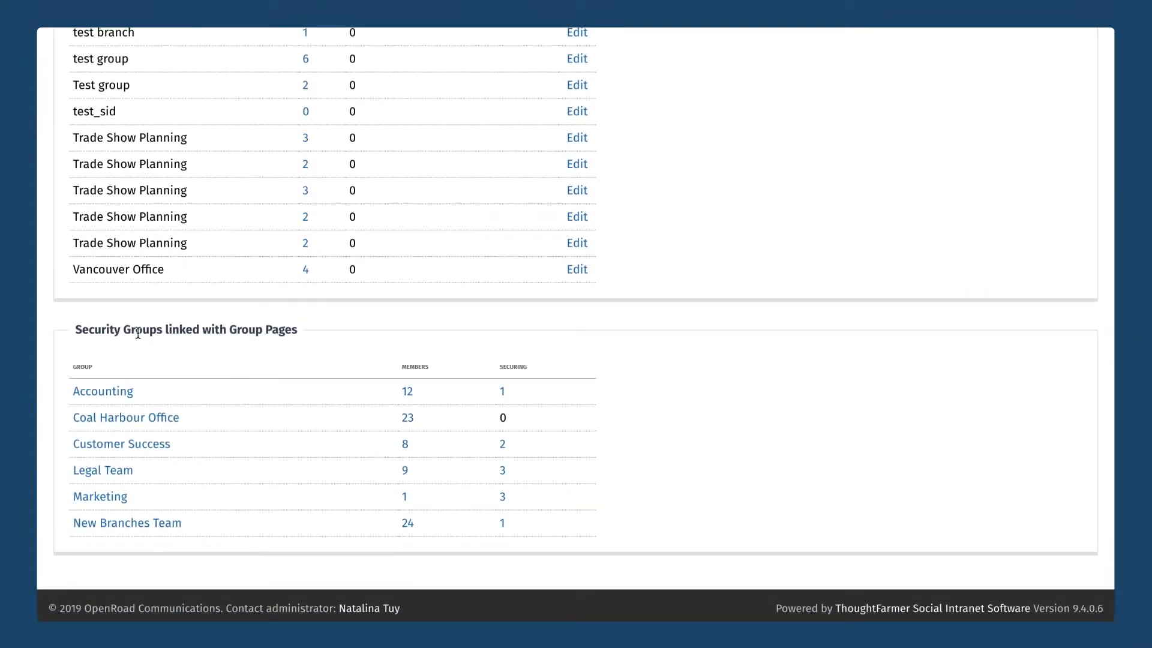
{"action": "left_click_drag", "start_coordinate": [126, 330], "coordinate": [288, 331]}
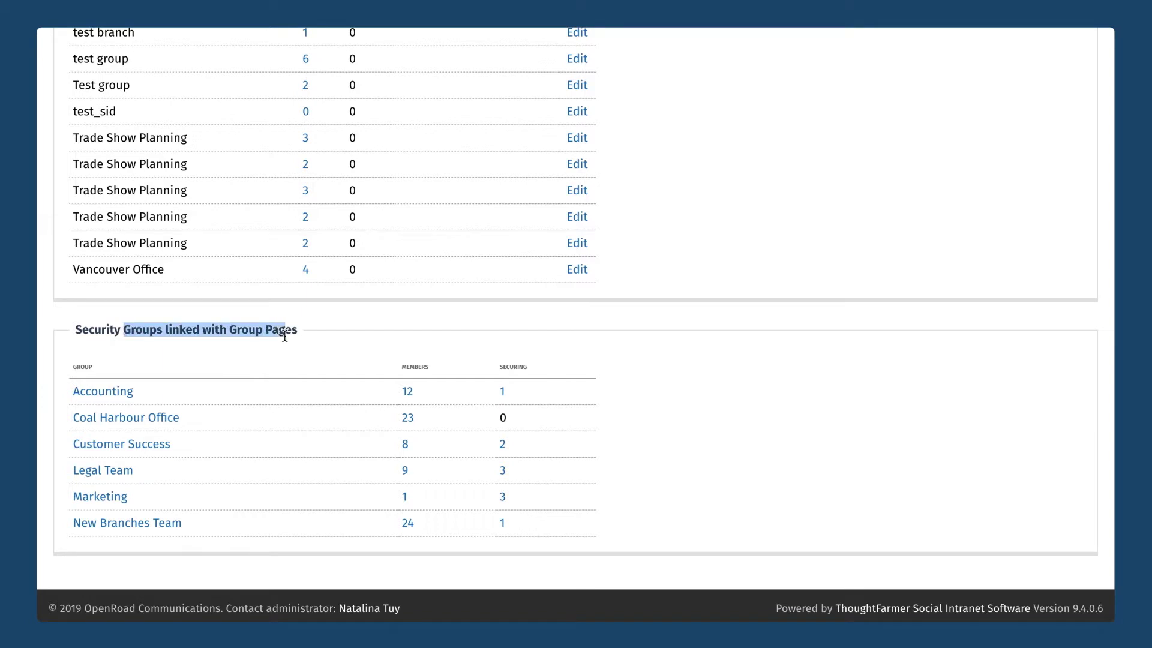
{"action": "left_click", "coordinate": [252, 357]}
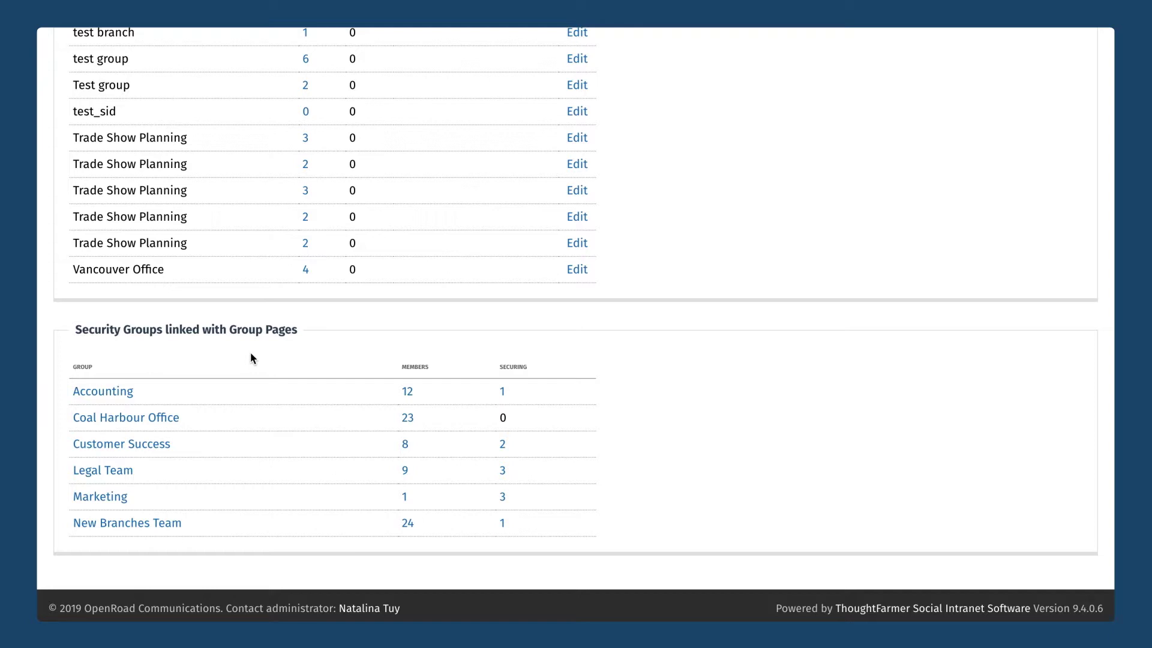
{"action": "scroll", "coordinate": [250, 358], "scroll_direction": "up", "scroll_amount": 15}
{"action": "left_click", "coordinate": [66, 44]}
{"action": "mouse_move", "coordinate": [321, 166]}
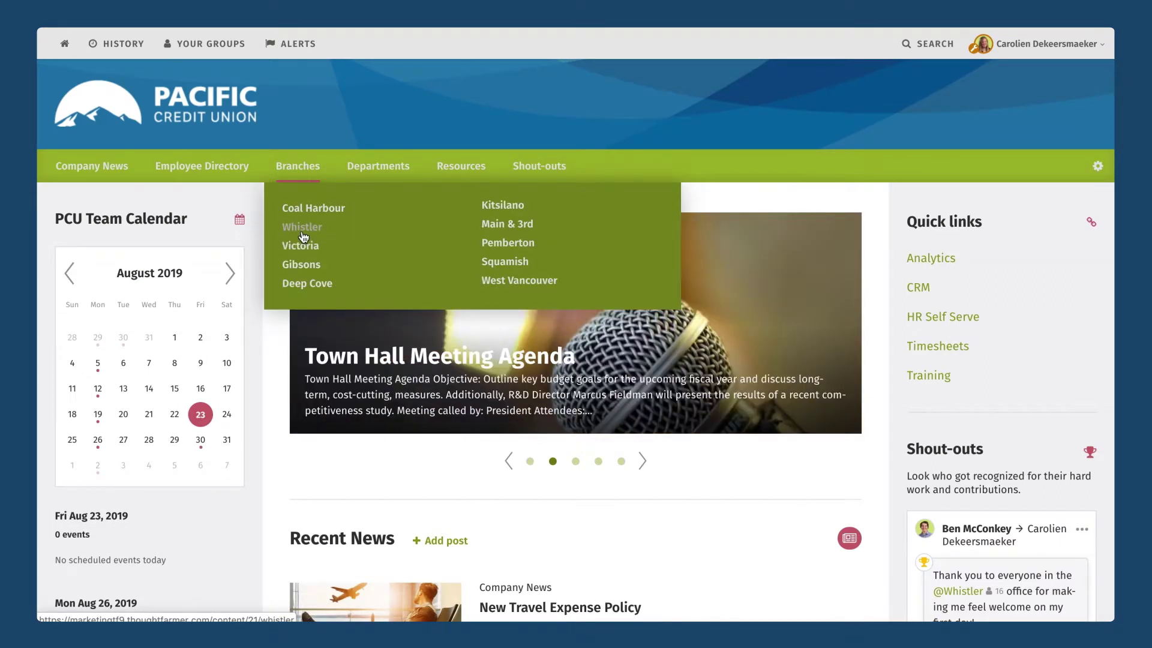
Open the Whistler branch page, check its Security tab, and open its edit form.
{"action": "left_click", "coordinate": [303, 234]}
{"action": "scroll", "coordinate": [588, 275], "scroll_direction": "down", "scroll_amount": 2}
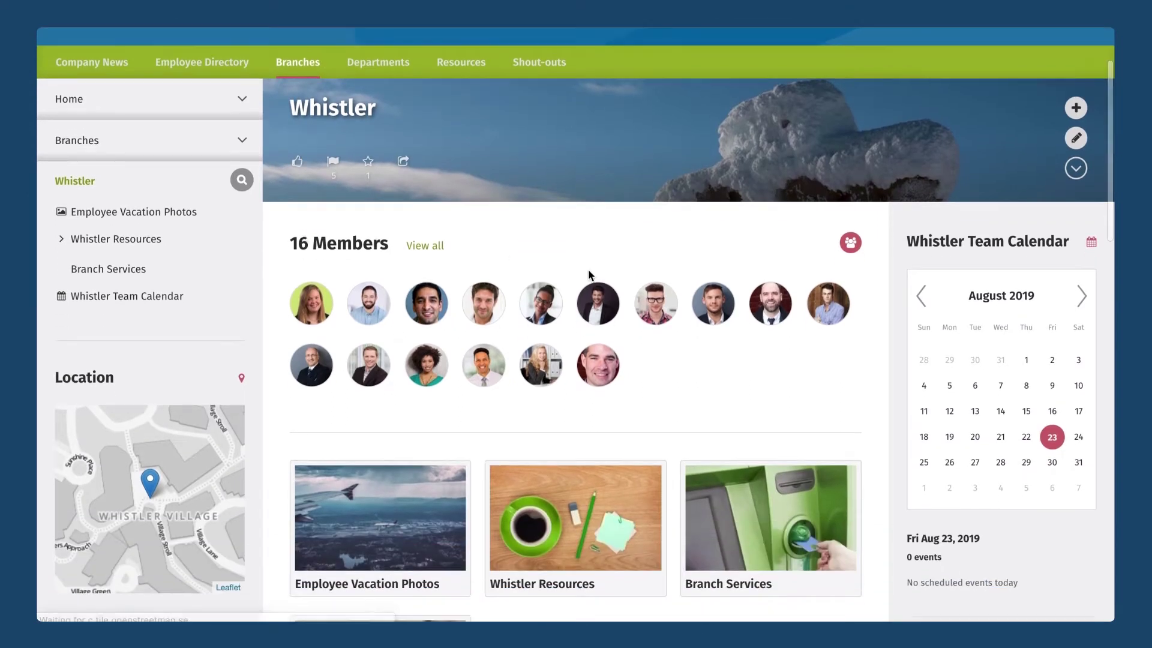
{"action": "left_click", "coordinate": [1076, 168]}
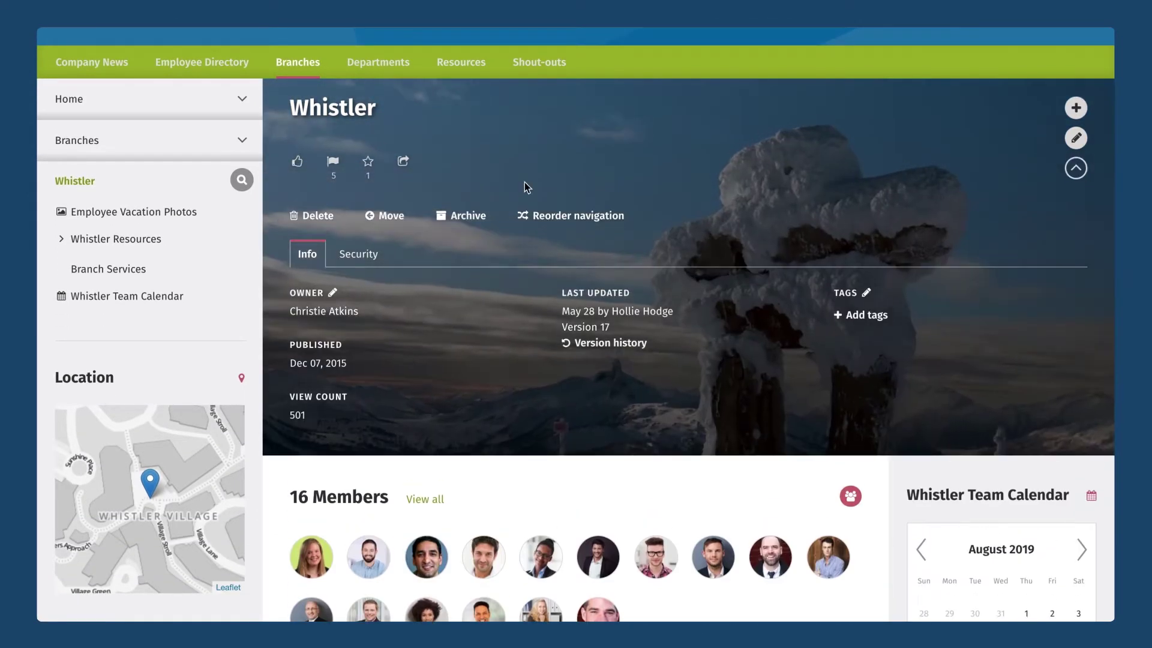
{"action": "left_click", "coordinate": [360, 254]}
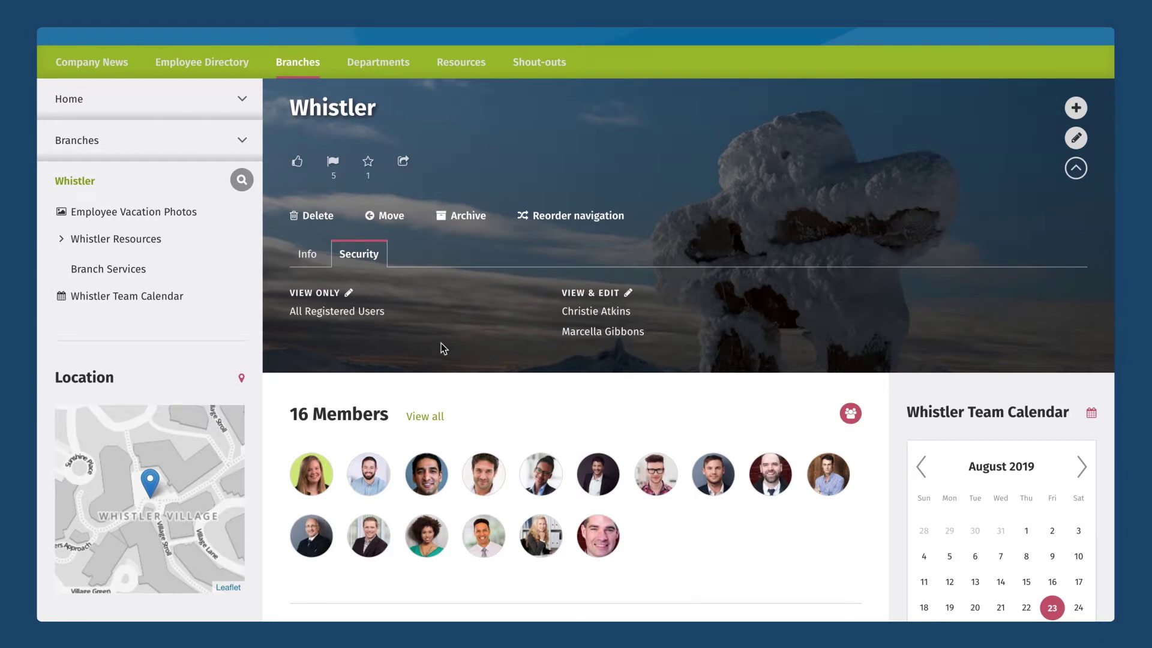
{"action": "left_click", "coordinate": [1084, 143]}
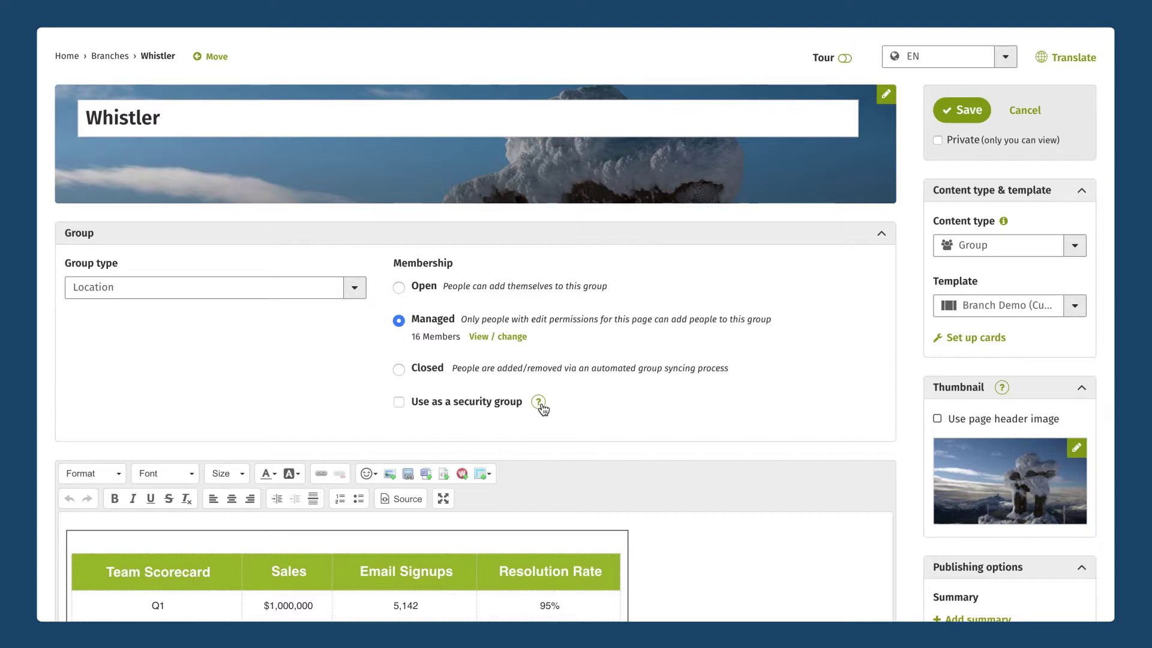
Tick 'Use as a security group' for Whistler and give its members Can Edit permission on the page.
{"action": "mouse_move", "coordinate": [543, 409]}
{"action": "left_click", "coordinate": [399, 403]}
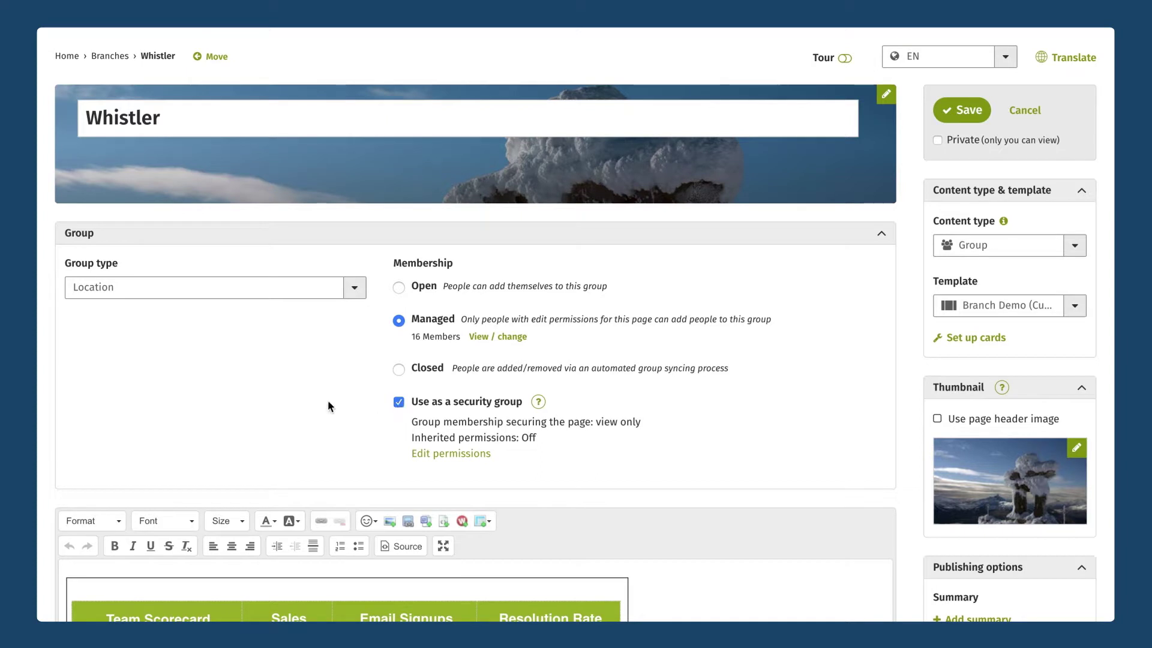
{"action": "scroll", "coordinate": [328, 401], "scroll_direction": "down", "scroll_amount": 1}
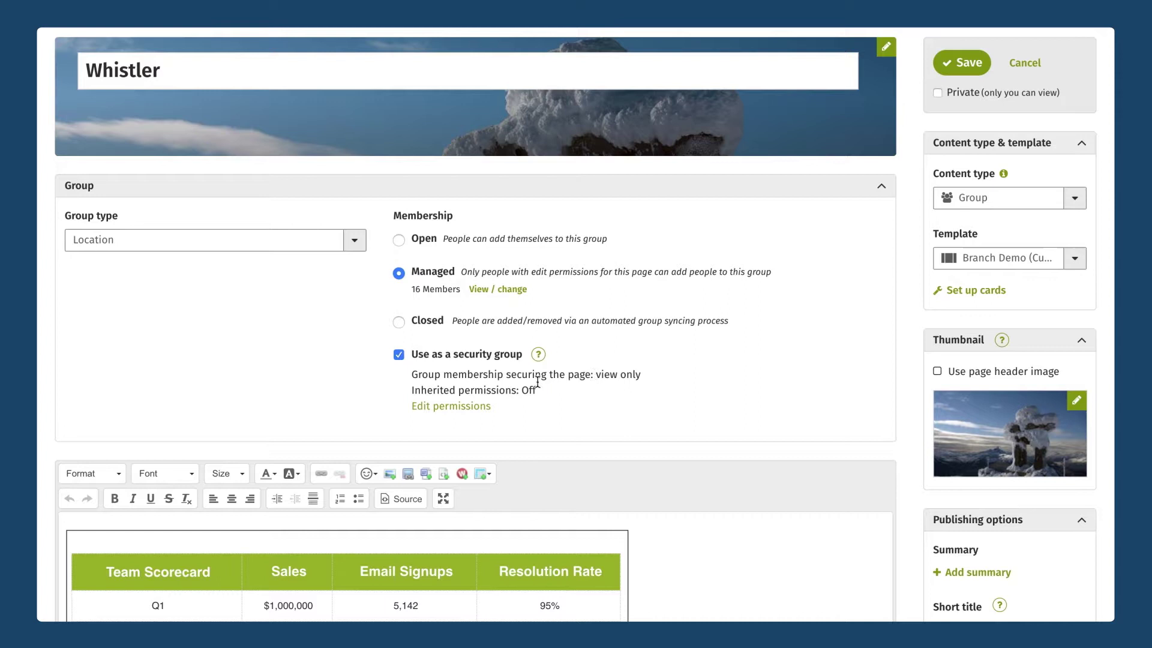
{"action": "left_click", "coordinate": [457, 406]}
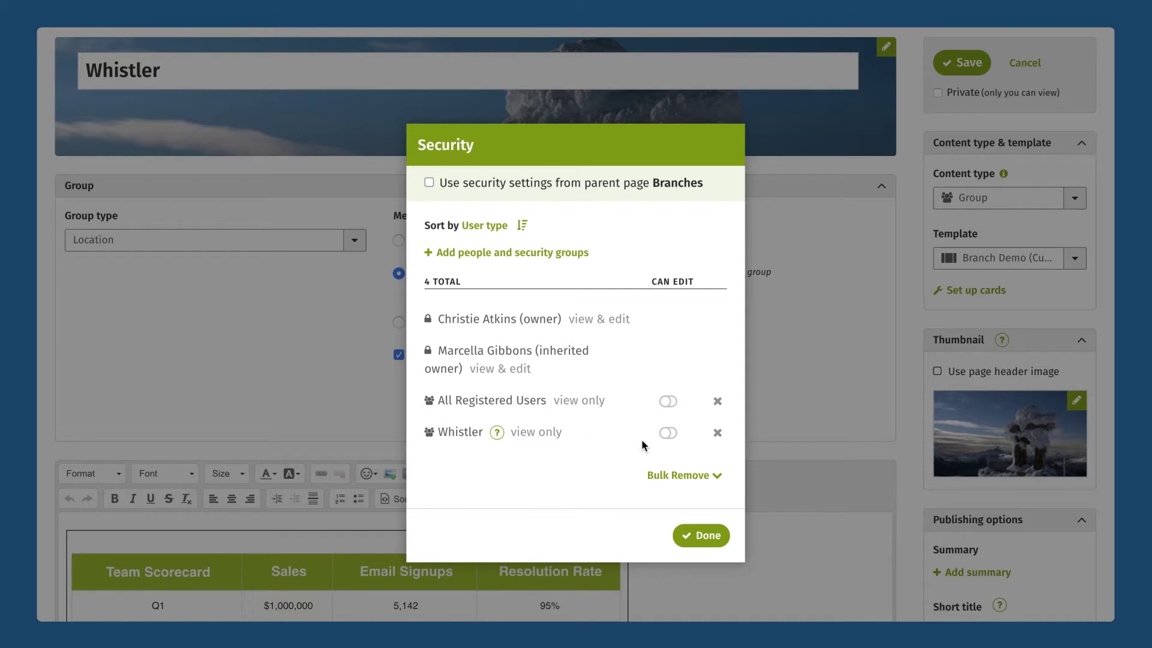
{"action": "left_click", "coordinate": [668, 434]}
{"action": "left_click", "coordinate": [702, 536]}
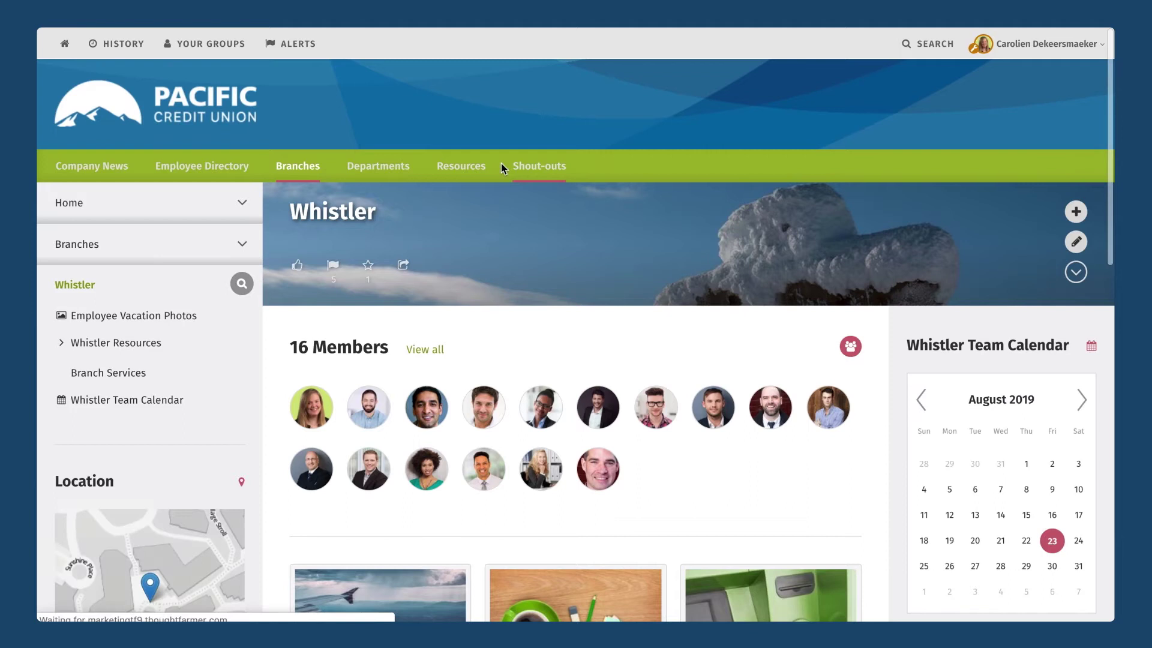
Confirm in the Security tab that the Whistler group has view & edit access, then go back home.
{"action": "left_click", "coordinate": [1068, 275]}
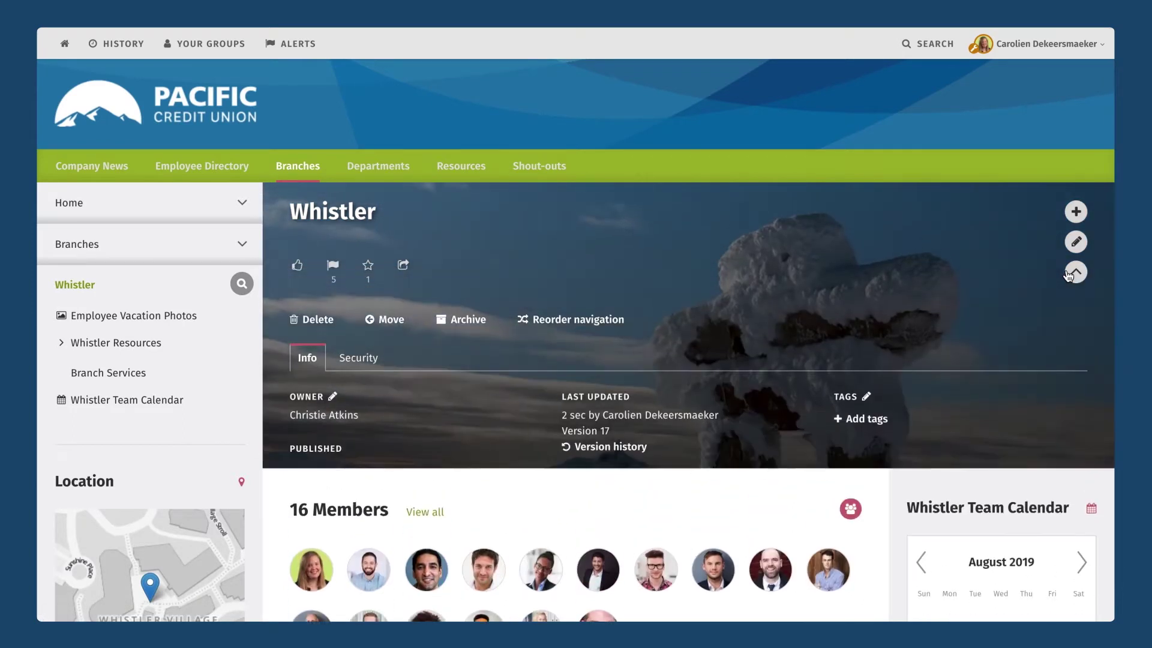
{"action": "left_click", "coordinate": [359, 360]}
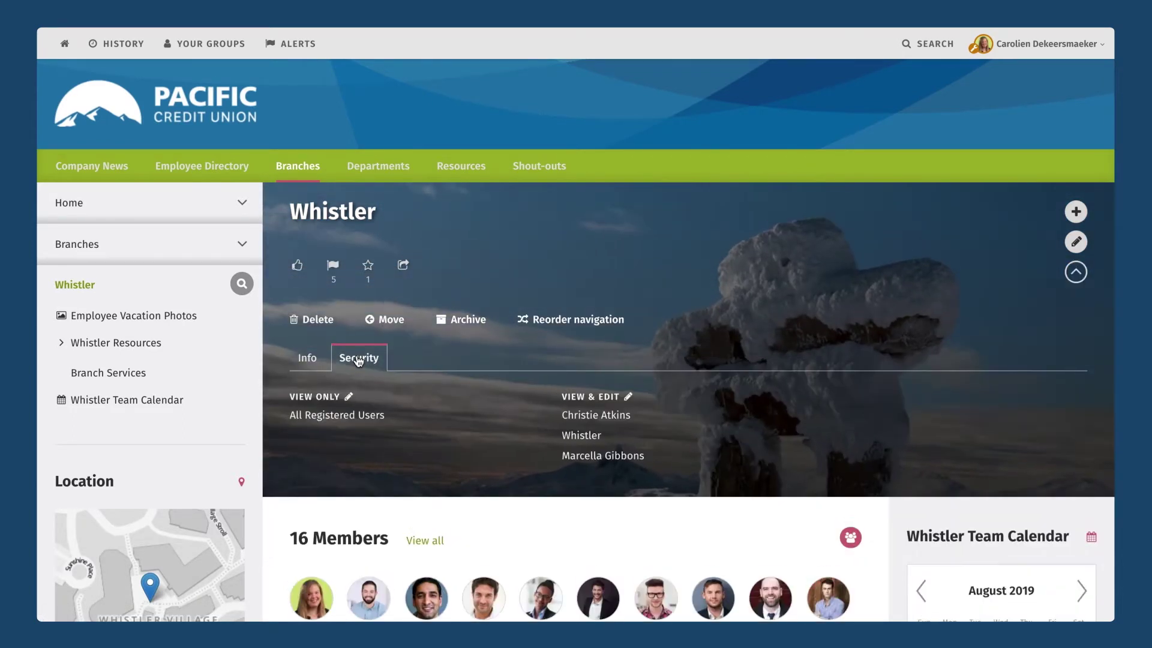
{"action": "left_click", "coordinate": [581, 437]}
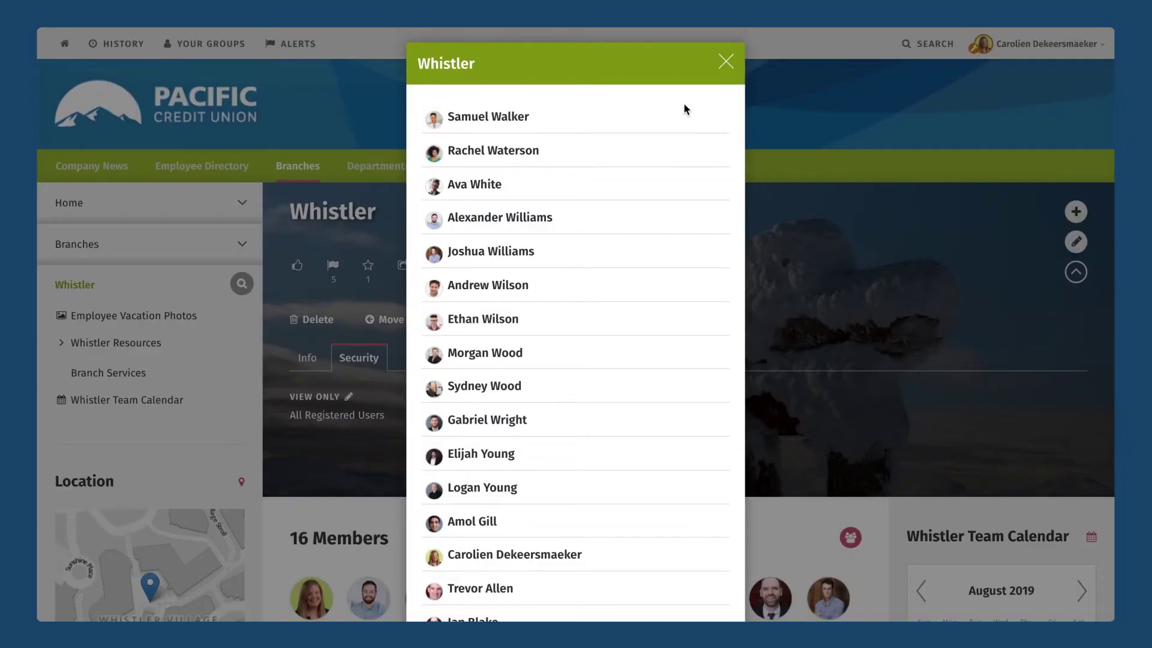
{"action": "scroll", "coordinate": [686, 109], "scroll_direction": "down", "scroll_amount": 3}
{"action": "scroll", "coordinate": [684, 106], "scroll_direction": "up", "scroll_amount": 3}
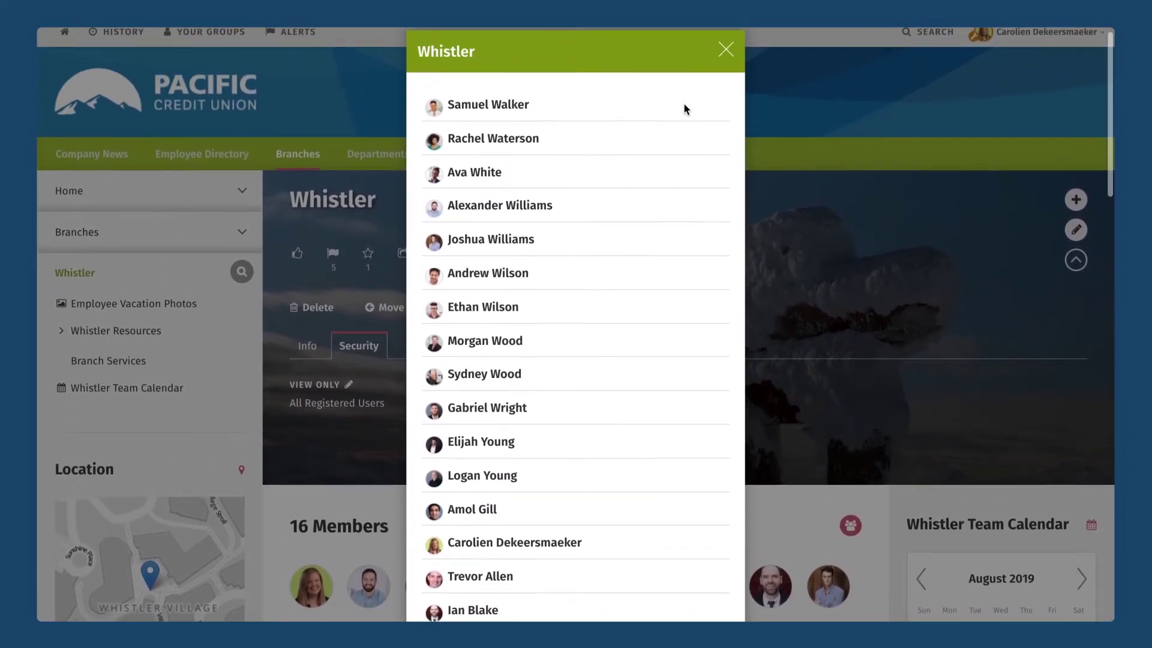
{"action": "left_click", "coordinate": [723, 48]}
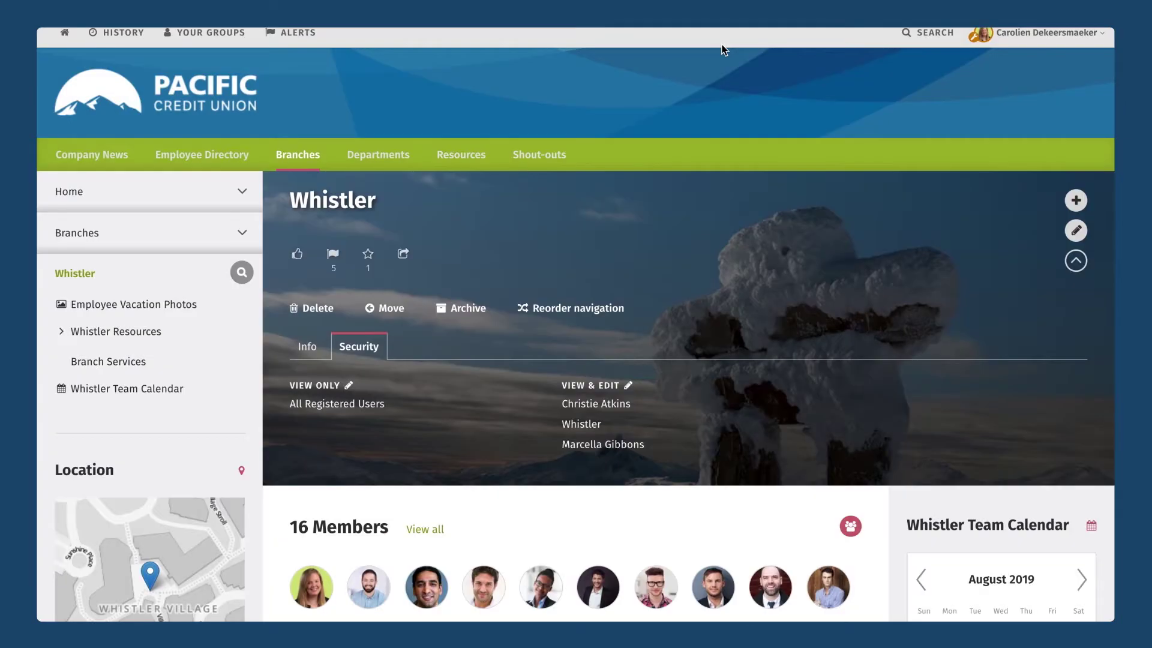
{"action": "left_click", "coordinate": [107, 93]}
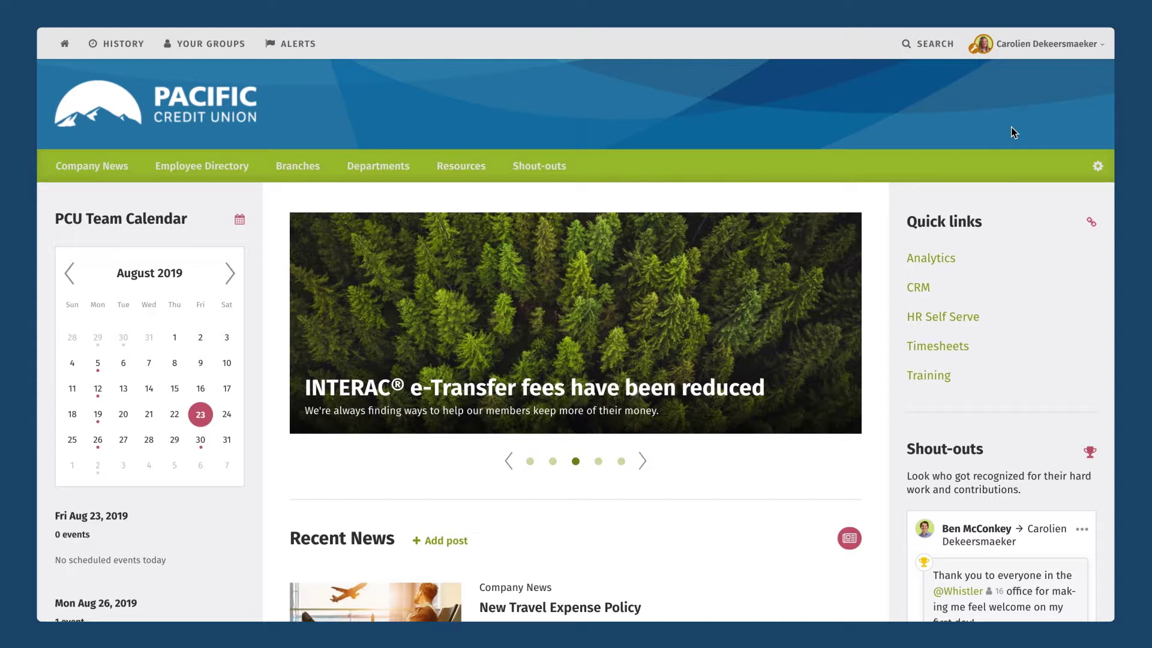
Go to the Admin panel from the profile menu and open the Organizational chart viewer settings.
{"action": "left_click", "coordinate": [1022, 60]}
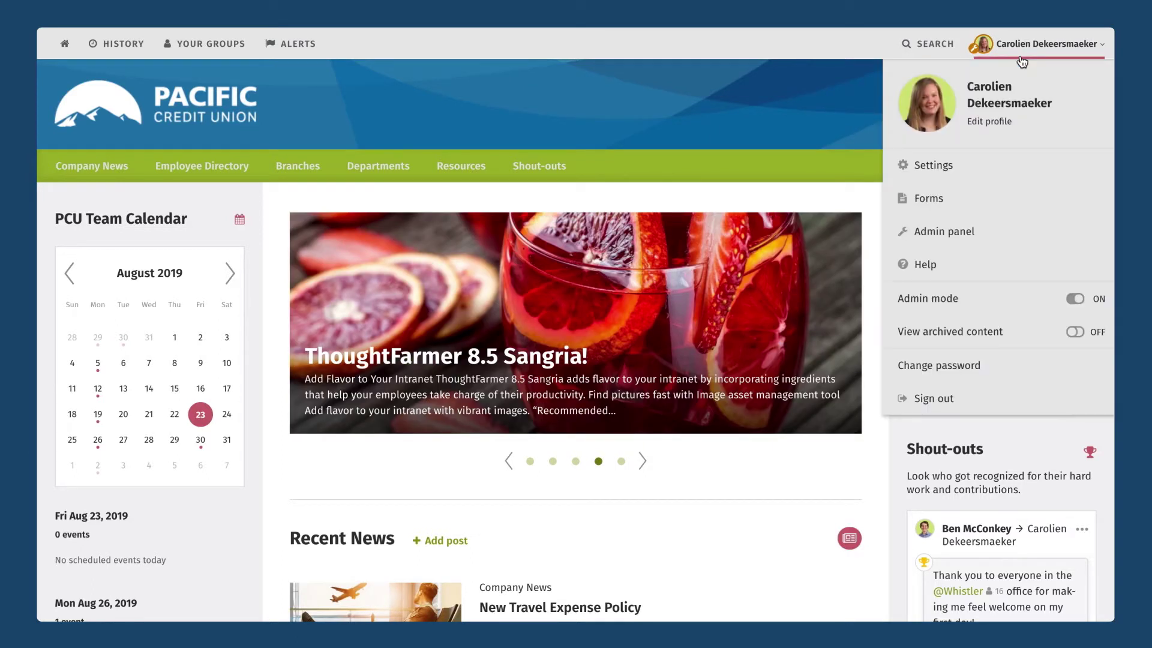
{"action": "left_click", "coordinate": [922, 240]}
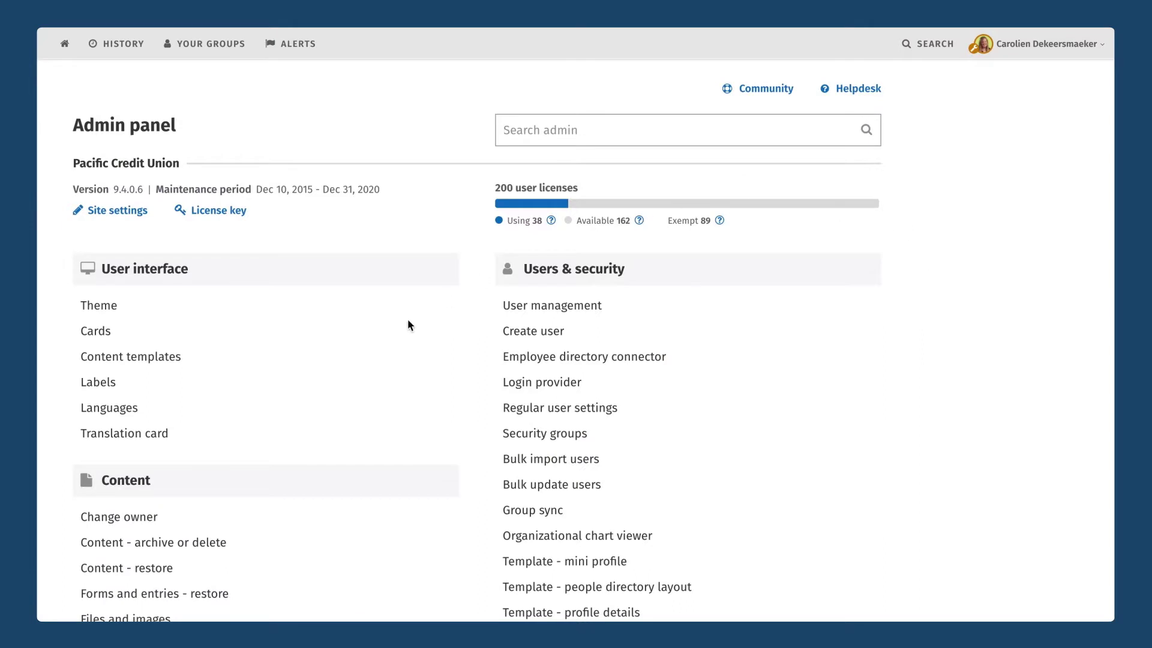
{"action": "scroll", "coordinate": [380, 363], "scroll_direction": "down", "scroll_amount": 3}
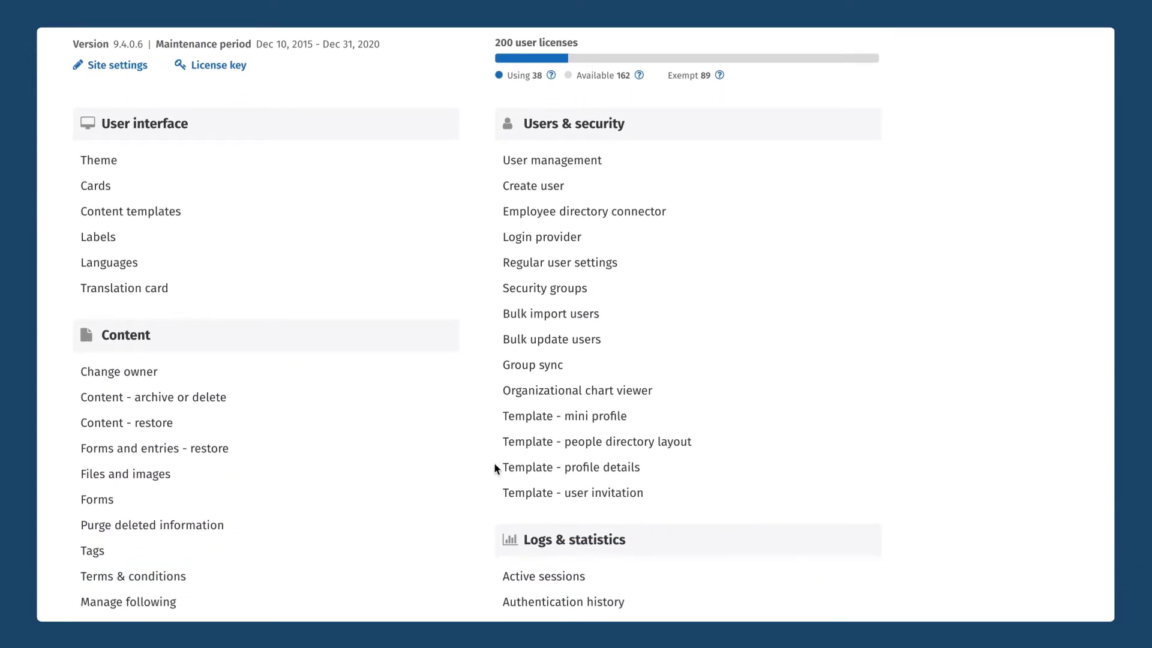
{"action": "left_click", "coordinate": [580, 396]}
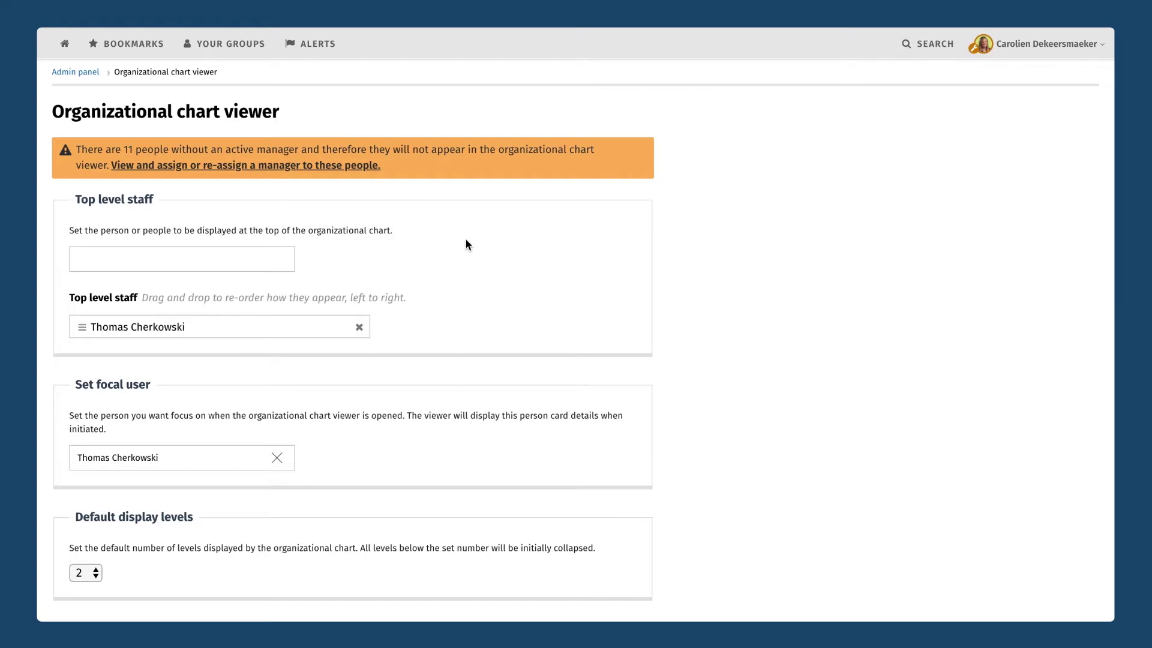
Add the matching staff member to Top level staff and move them above the existing entry.
{"action": "scroll", "coordinate": [494, 240], "scroll_direction": "down", "scroll_amount": 1}
{"action": "scroll", "coordinate": [494, 244], "scroll_direction": "up", "scroll_amount": 1}
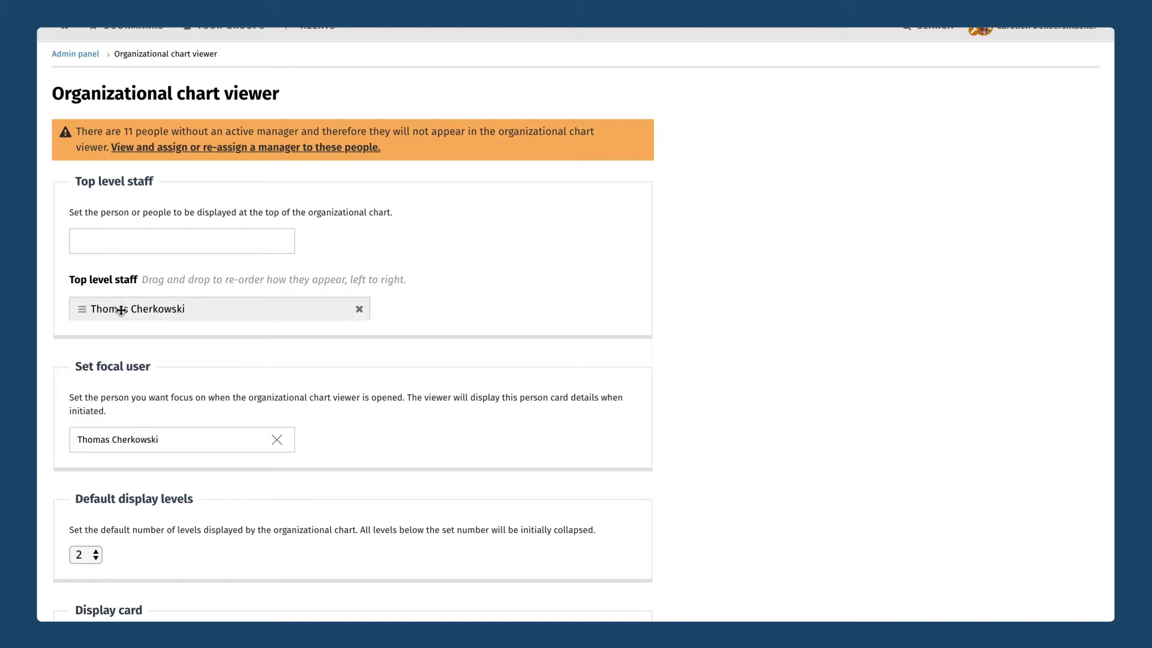
{"action": "type", "text": "ben"}
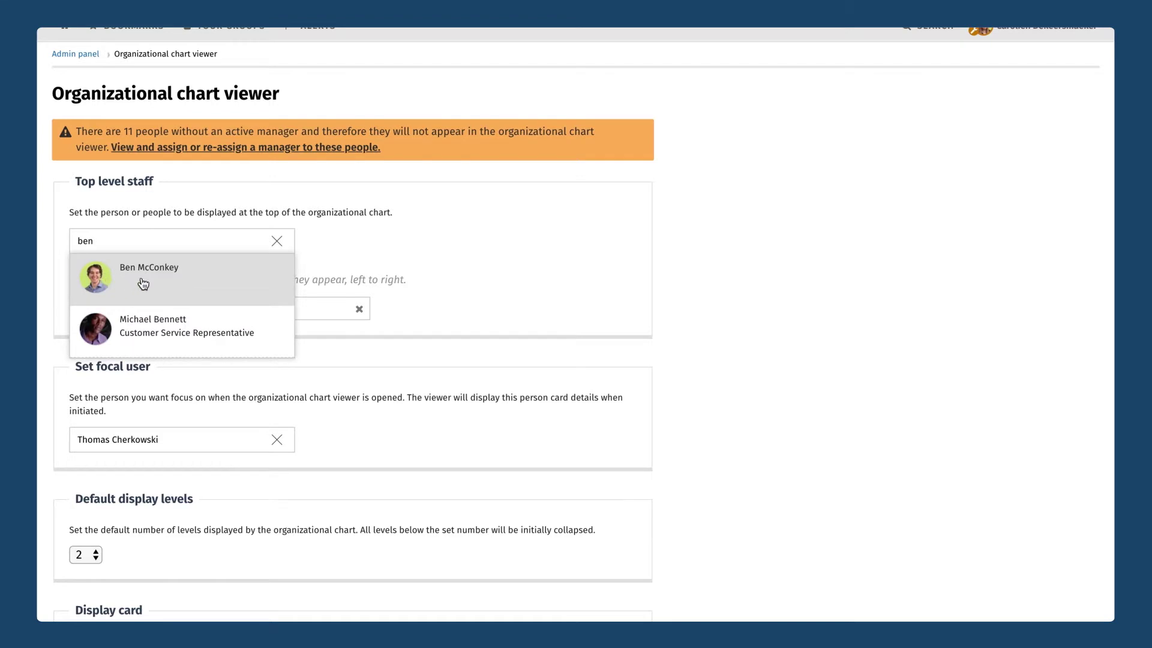
{"action": "left_click", "coordinate": [143, 284]}
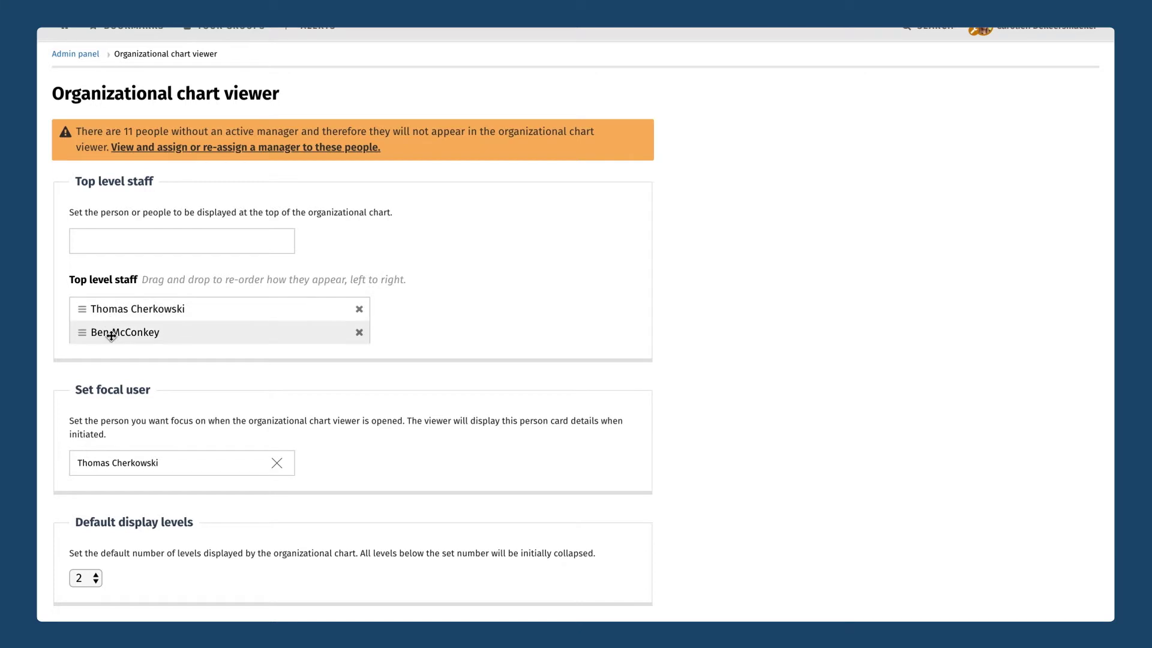
{"action": "left_click_drag", "start_coordinate": [87, 336], "coordinate": [85, 309]}
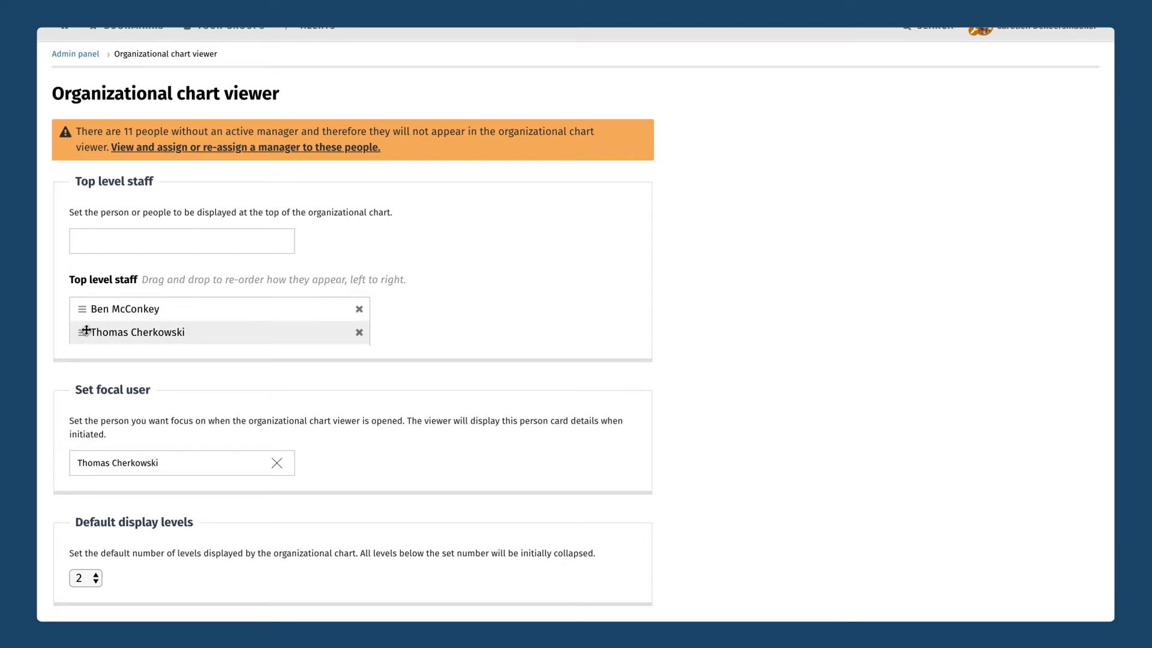
{"action": "scroll", "coordinate": [187, 337], "scroll_direction": "down", "scroll_amount": 2}
{"action": "scroll", "coordinate": [186, 336], "scroll_direction": "down", "scroll_amount": 5}
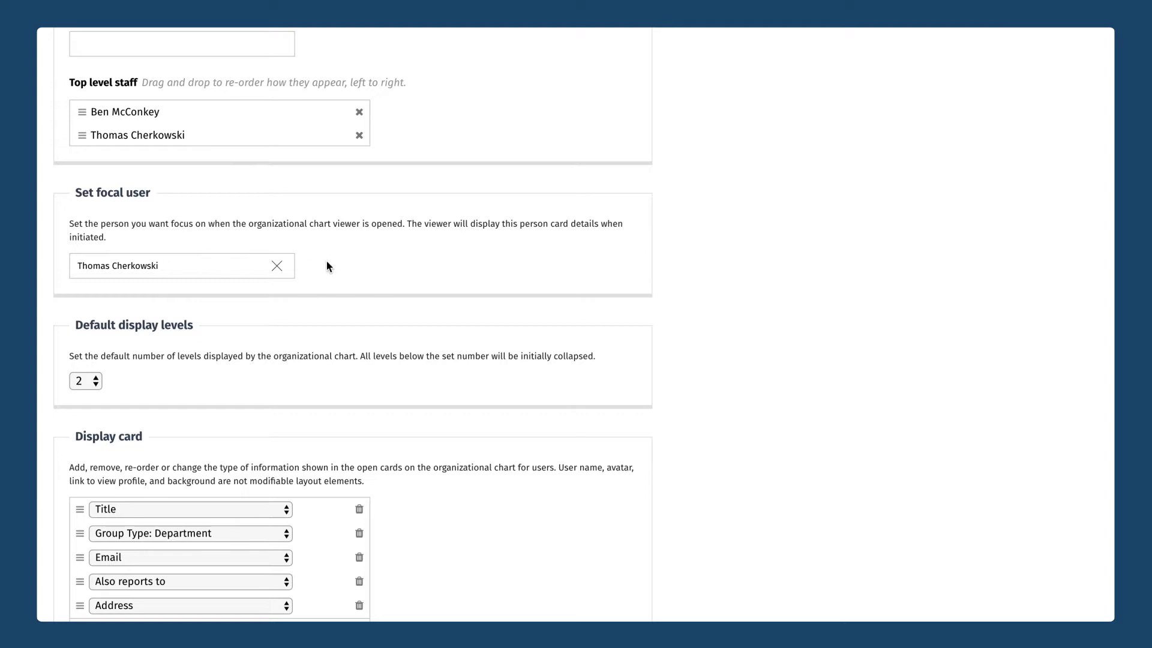
{"action": "scroll", "coordinate": [326, 266], "scroll_direction": "down", "scroll_amount": 3}
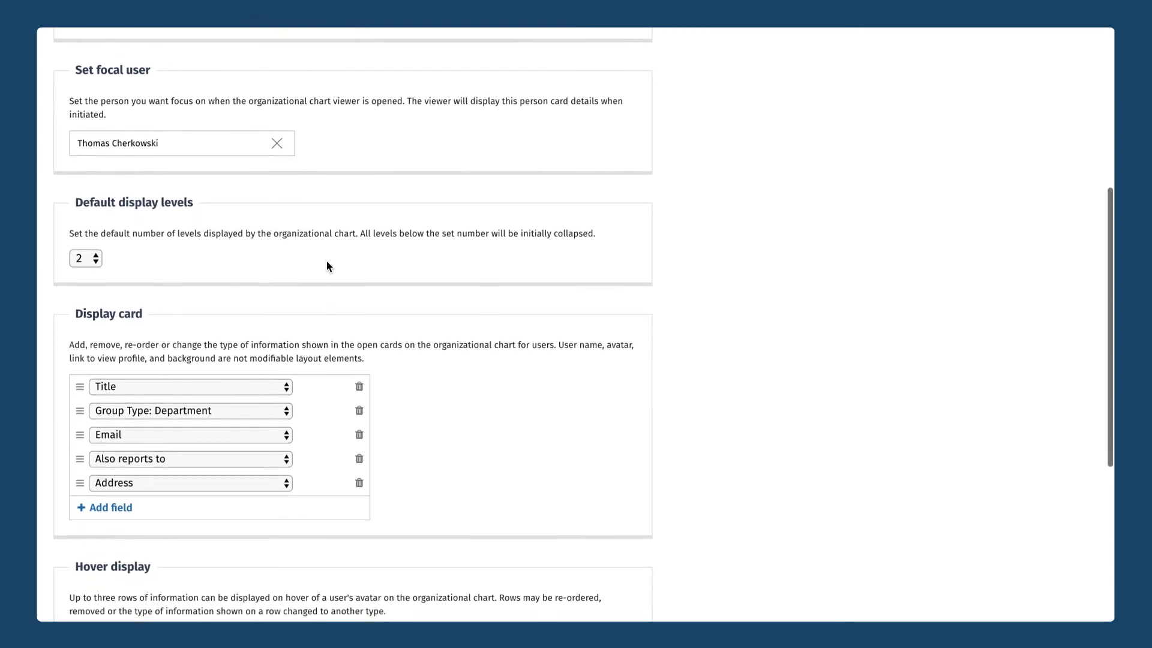
{"action": "scroll", "coordinate": [502, 312], "scroll_direction": "down", "scroll_amount": 1}
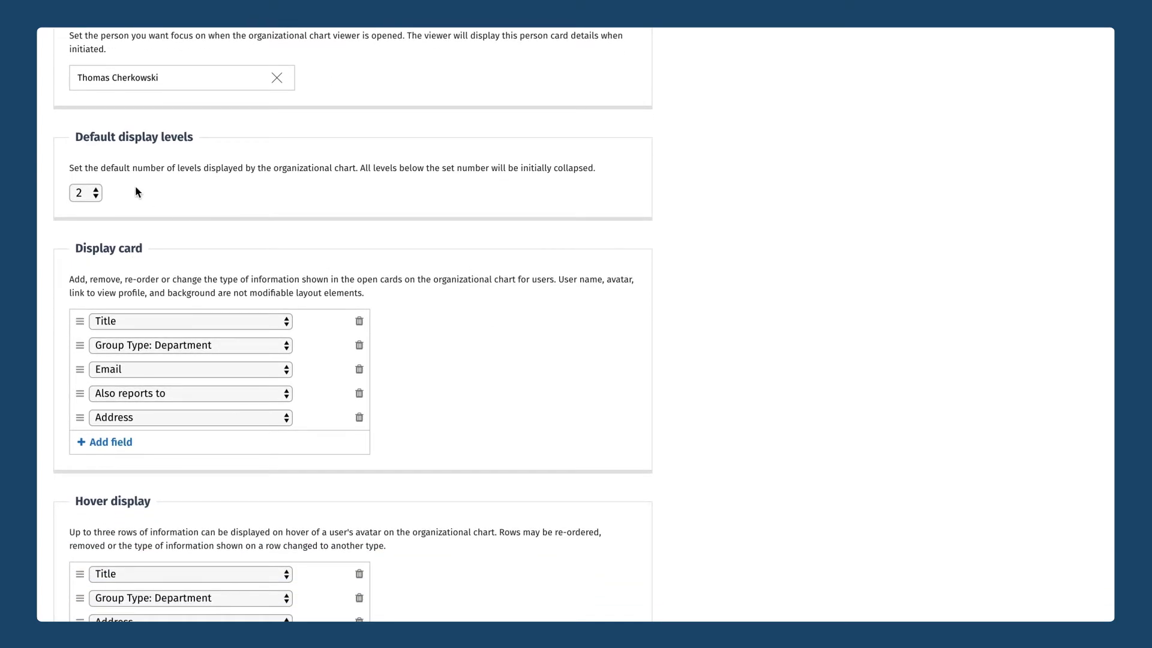
{"action": "scroll", "coordinate": [136, 190], "scroll_direction": "down", "scroll_amount": 2}
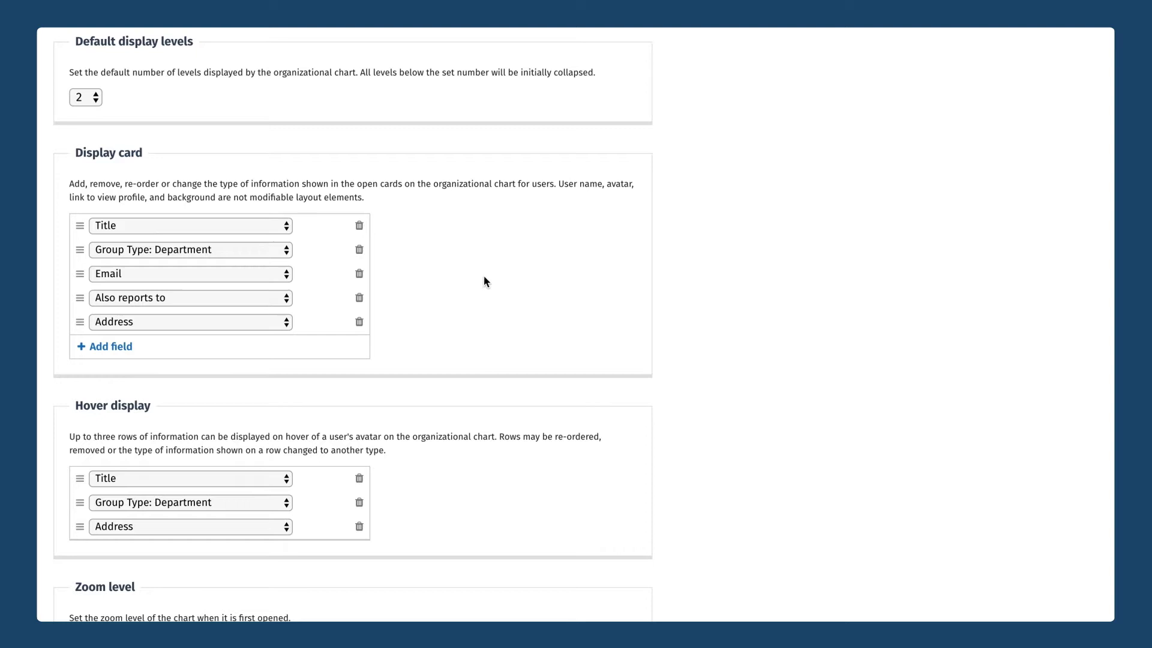
{"action": "scroll", "coordinate": [485, 280], "scroll_direction": "up", "scroll_amount": 3}
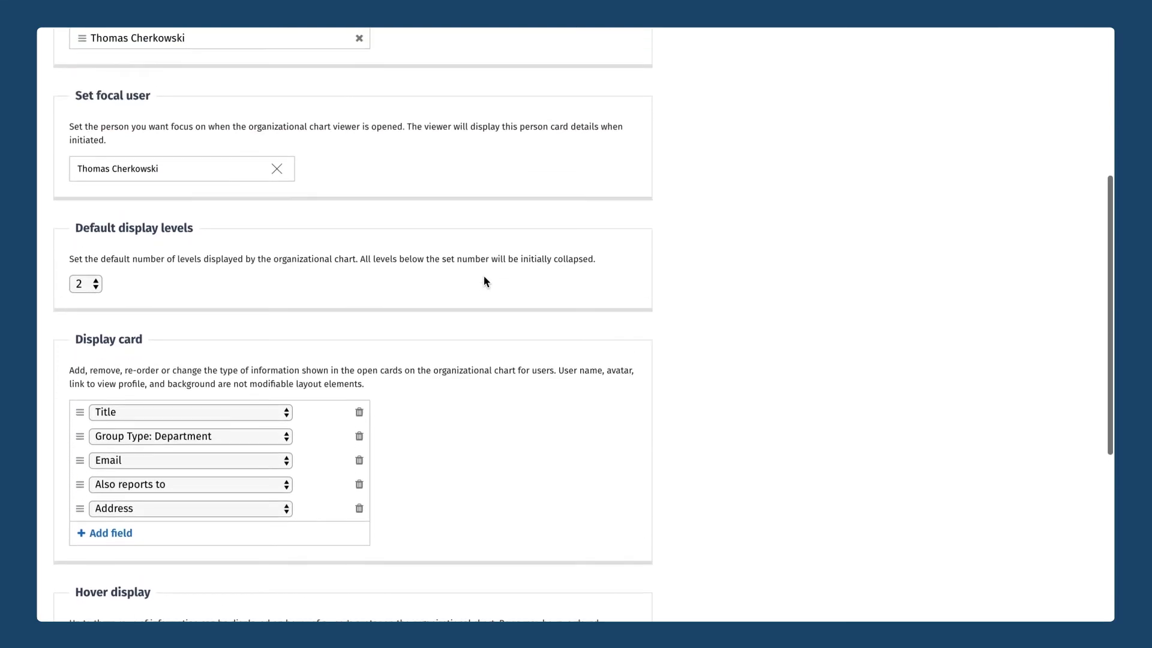
{"action": "scroll", "coordinate": [484, 280], "scroll_direction": "down", "scroll_amount": 6}
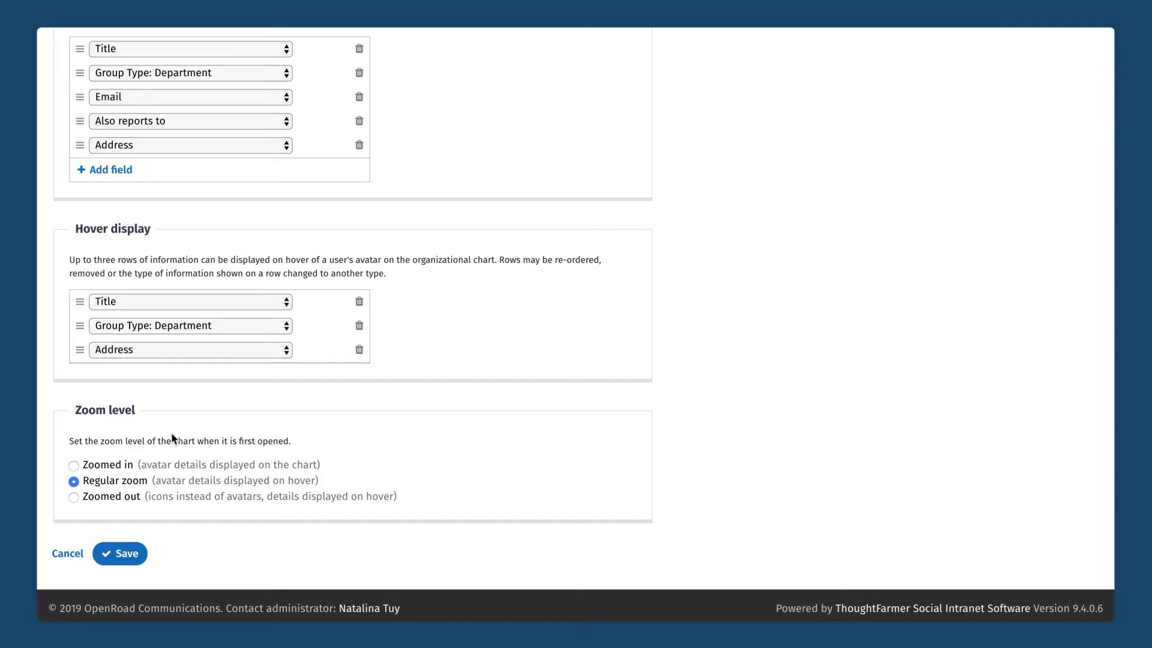
{"action": "scroll", "coordinate": [172, 438], "scroll_direction": "up", "scroll_amount": 8}
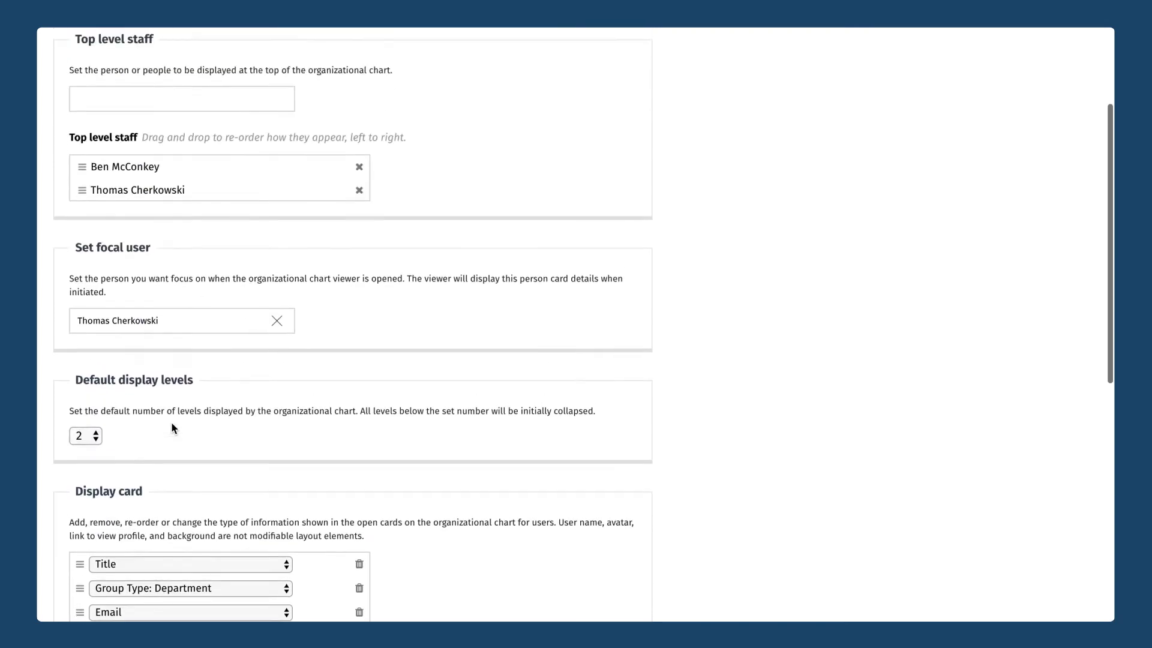
{"action": "scroll", "coordinate": [172, 428], "scroll_direction": "up", "scroll_amount": 3}
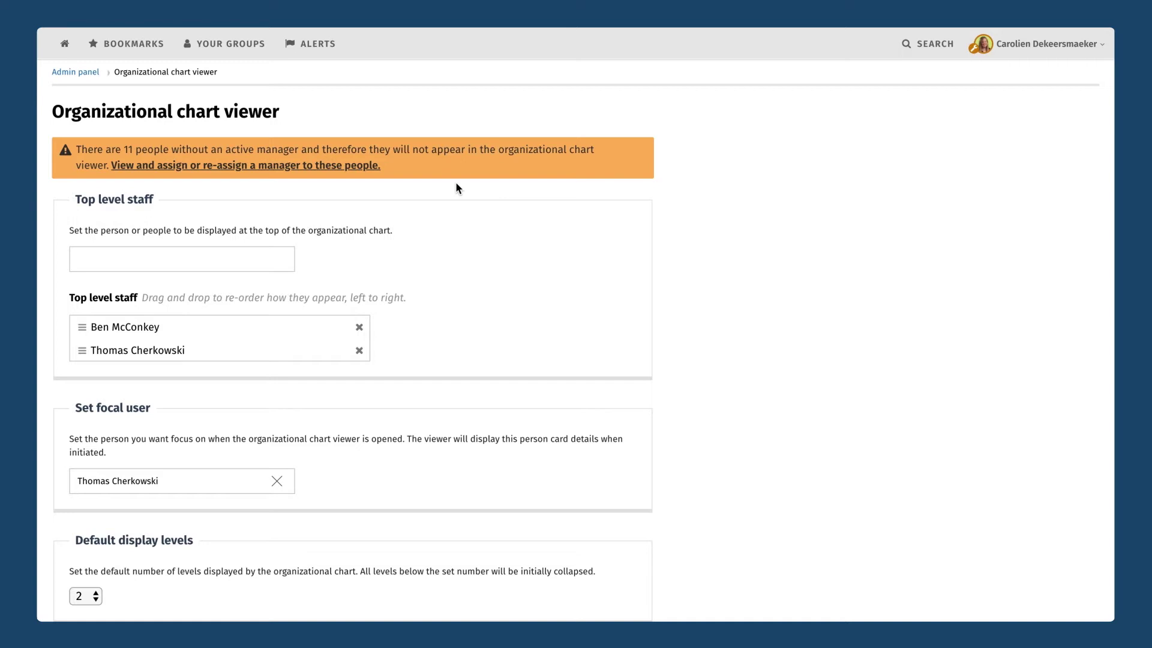
List the people lacking an active manager and open the first person's profile.
{"action": "left_click", "coordinate": [223, 172]}
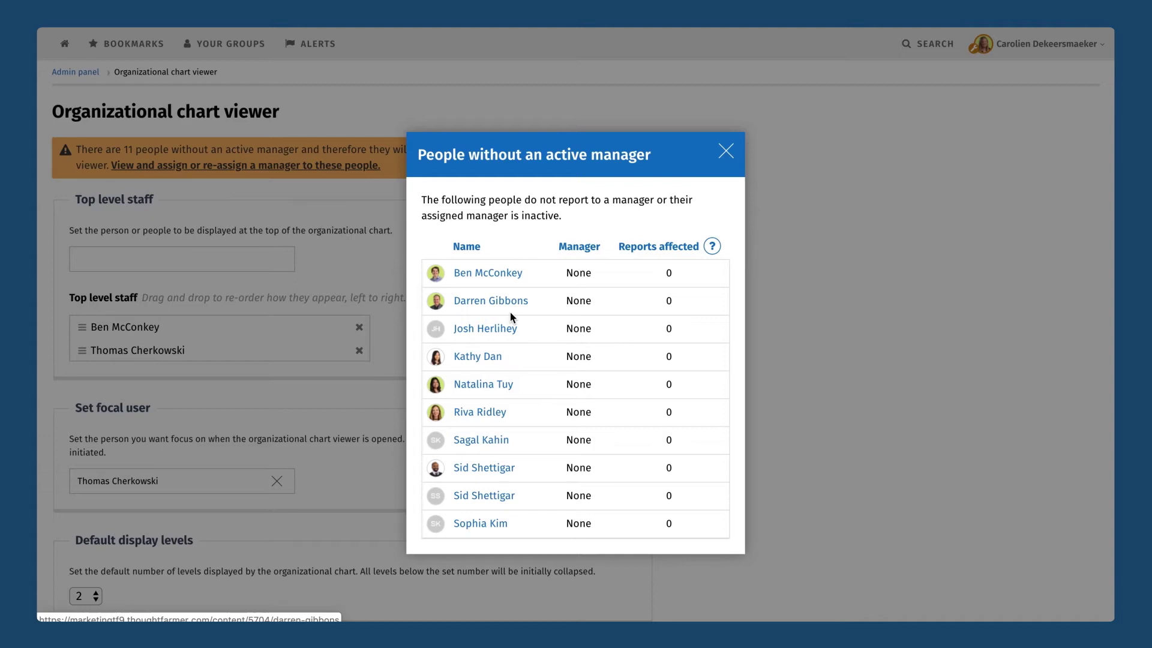
{"action": "scroll", "coordinate": [511, 316], "scroll_direction": "down", "scroll_amount": 1}
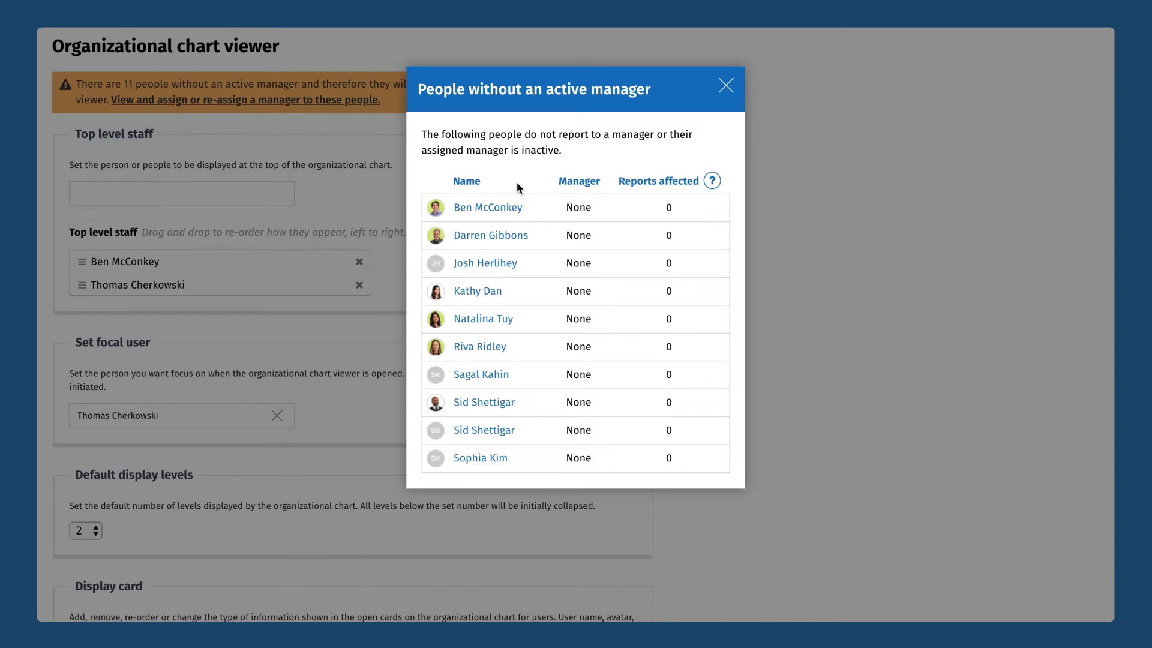
{"action": "left_click", "coordinate": [496, 208]}
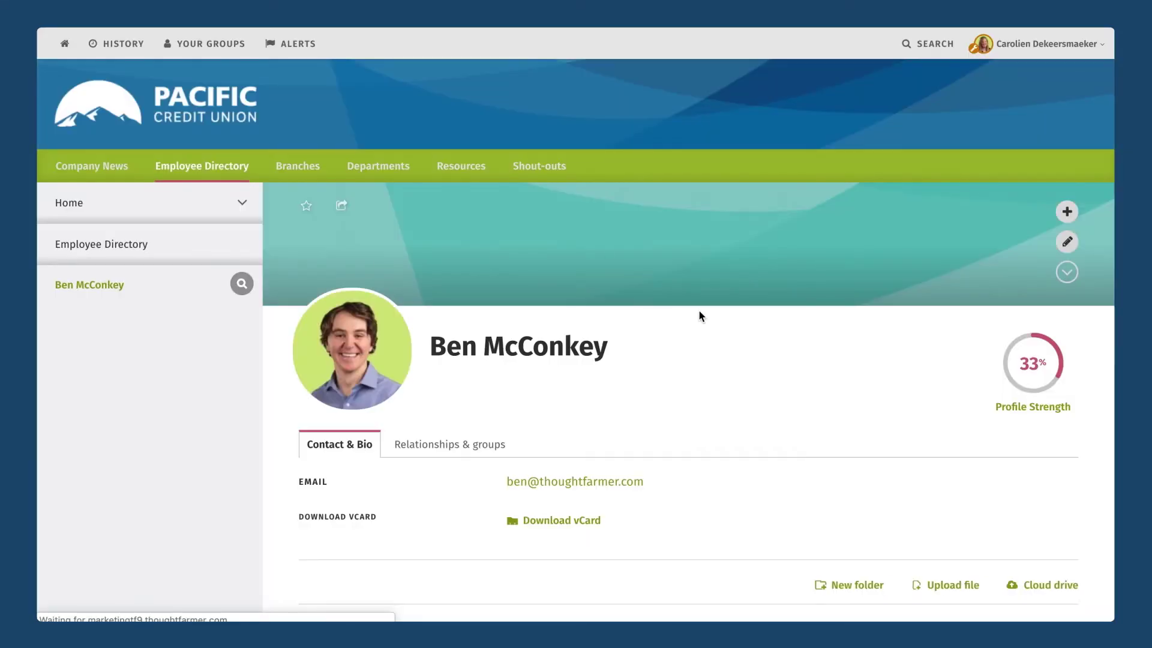
Set the matching colleague as Manager under Relationships & groups and save the profile.
{"action": "left_click", "coordinate": [1063, 243]}
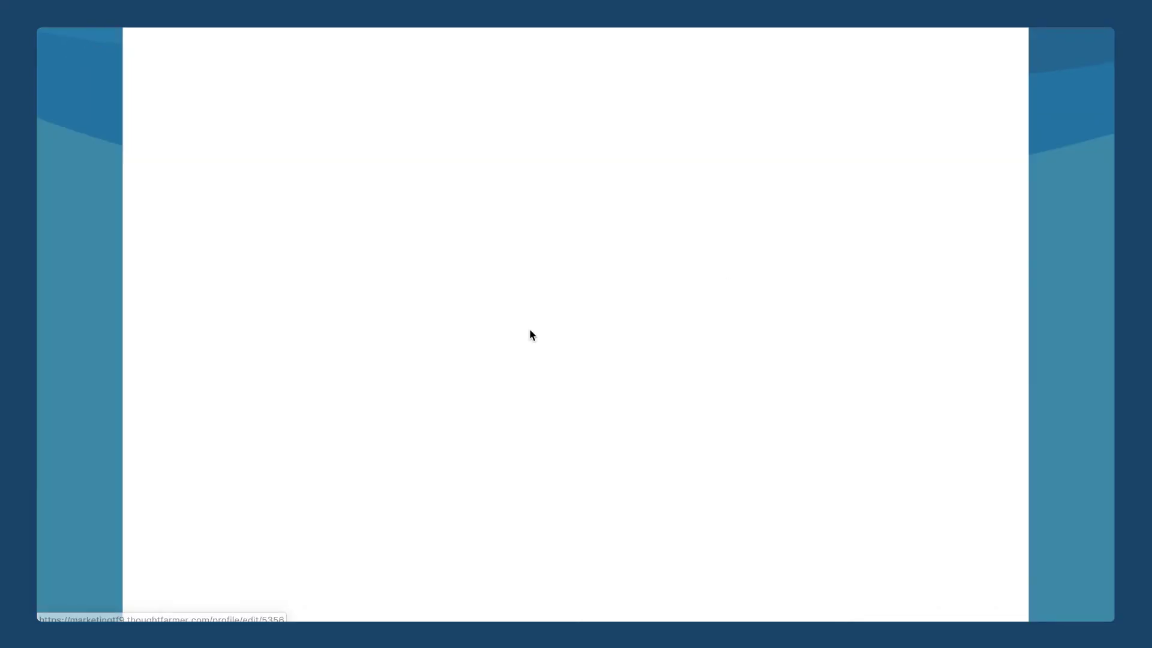
{"action": "scroll", "coordinate": [363, 398], "scroll_direction": "down", "scroll_amount": 4}
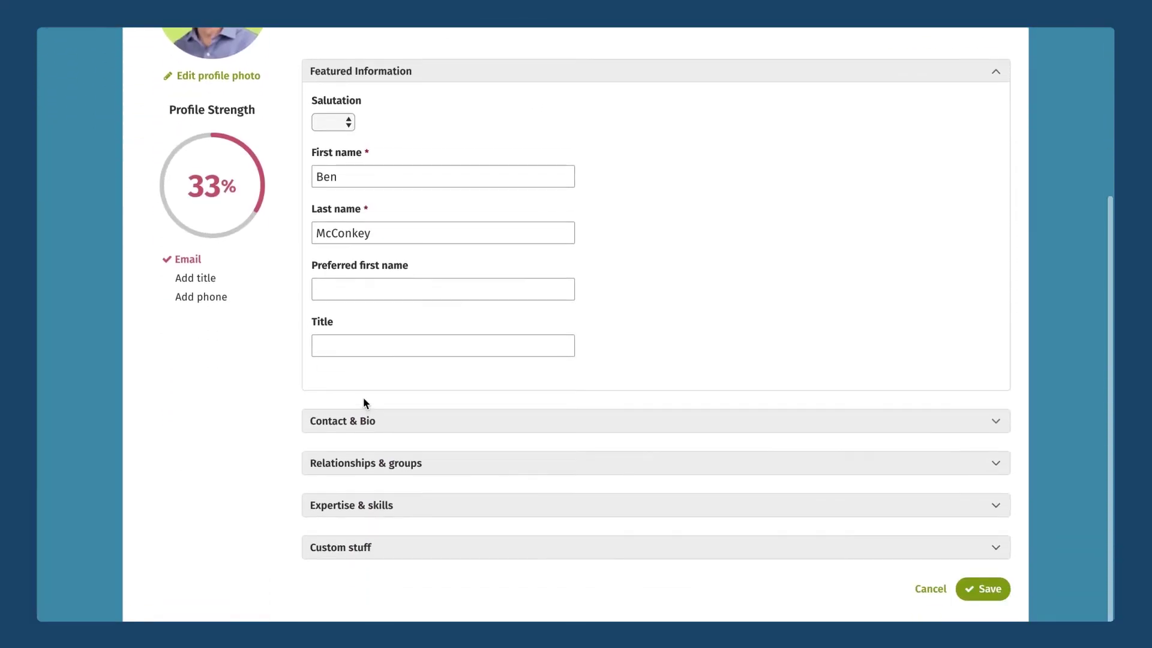
{"action": "left_click", "coordinate": [359, 464]}
{"action": "left_click", "coordinate": [378, 237]}
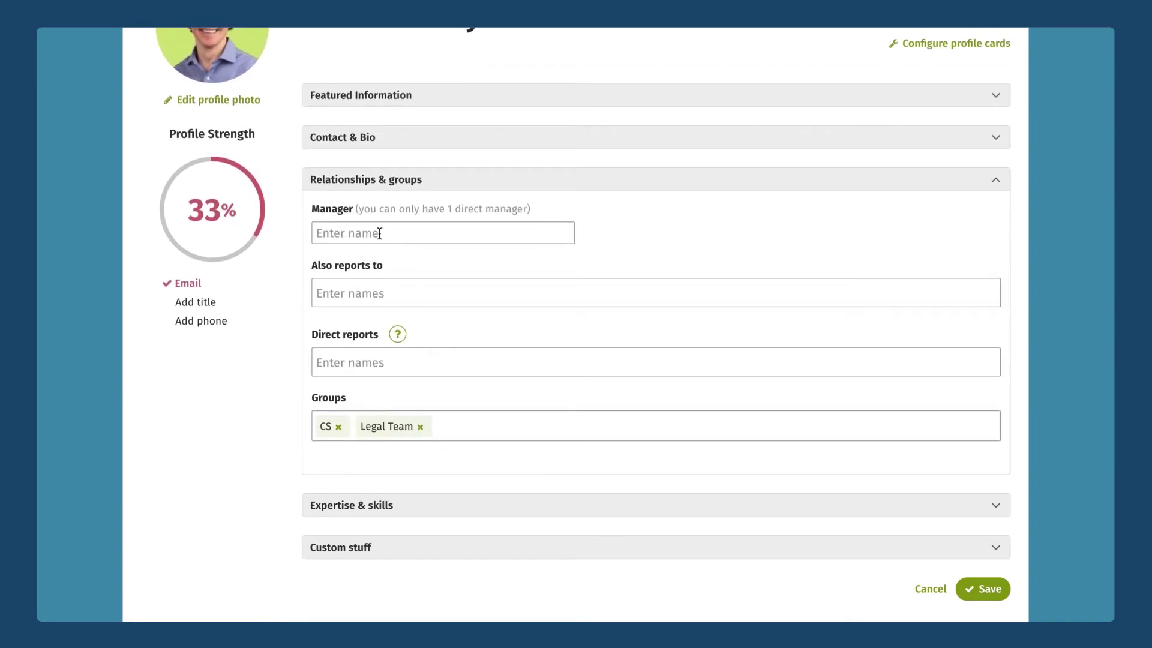
{"action": "type", "text": "darre"}
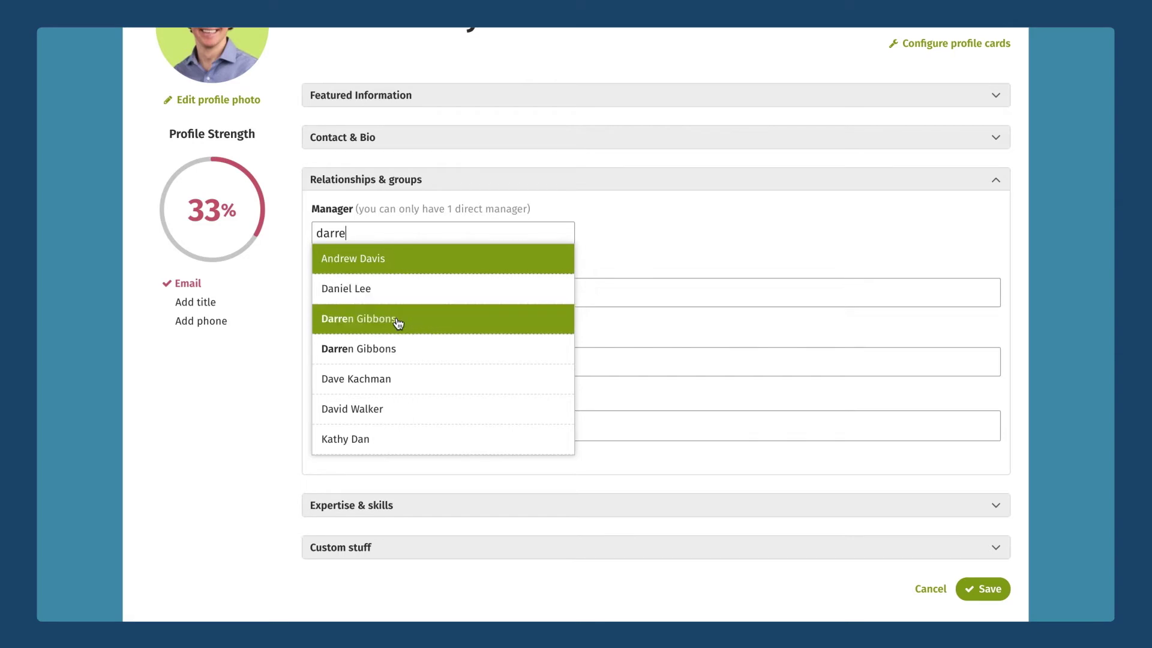
{"action": "left_click", "coordinate": [396, 319]}
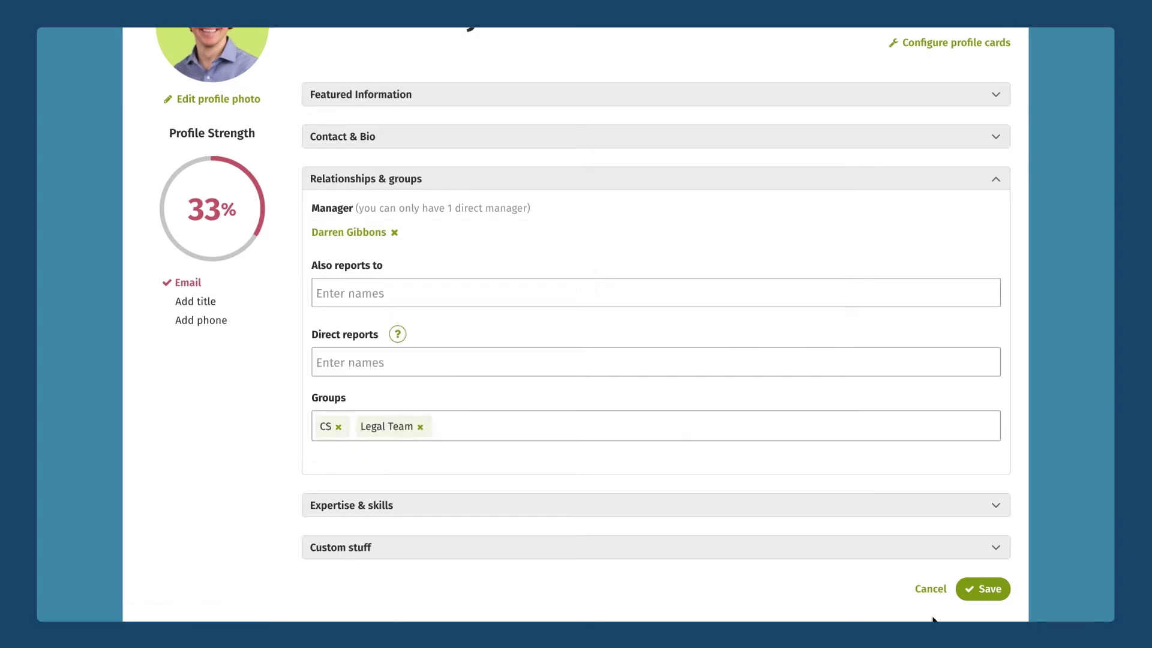
{"action": "left_click", "coordinate": [969, 590]}
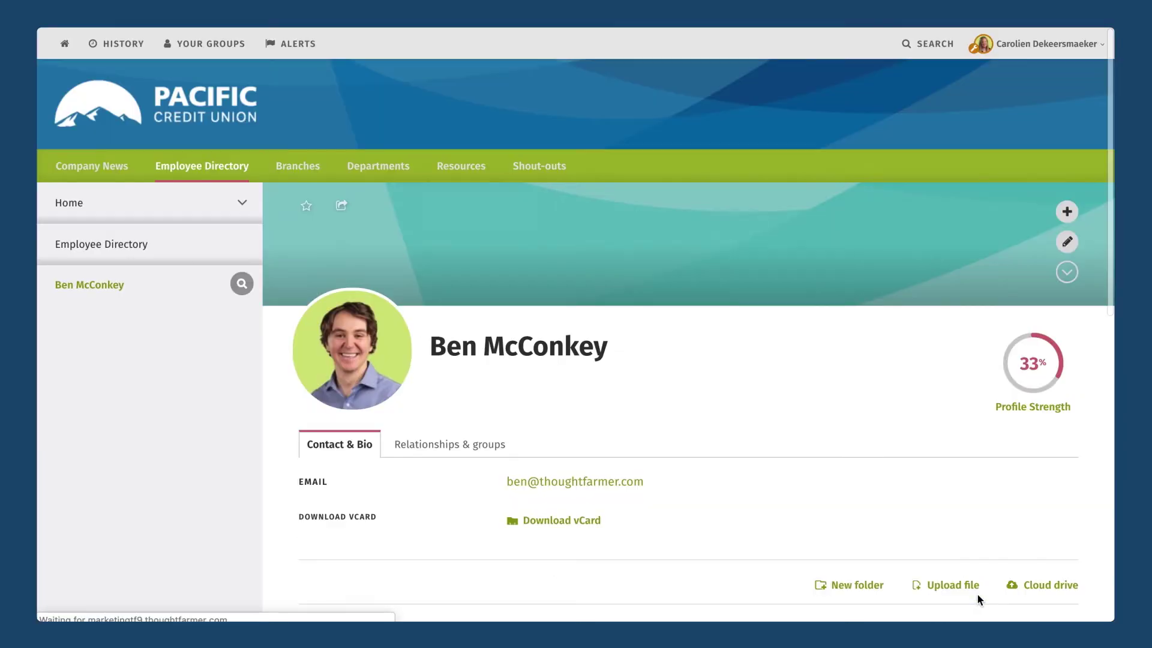
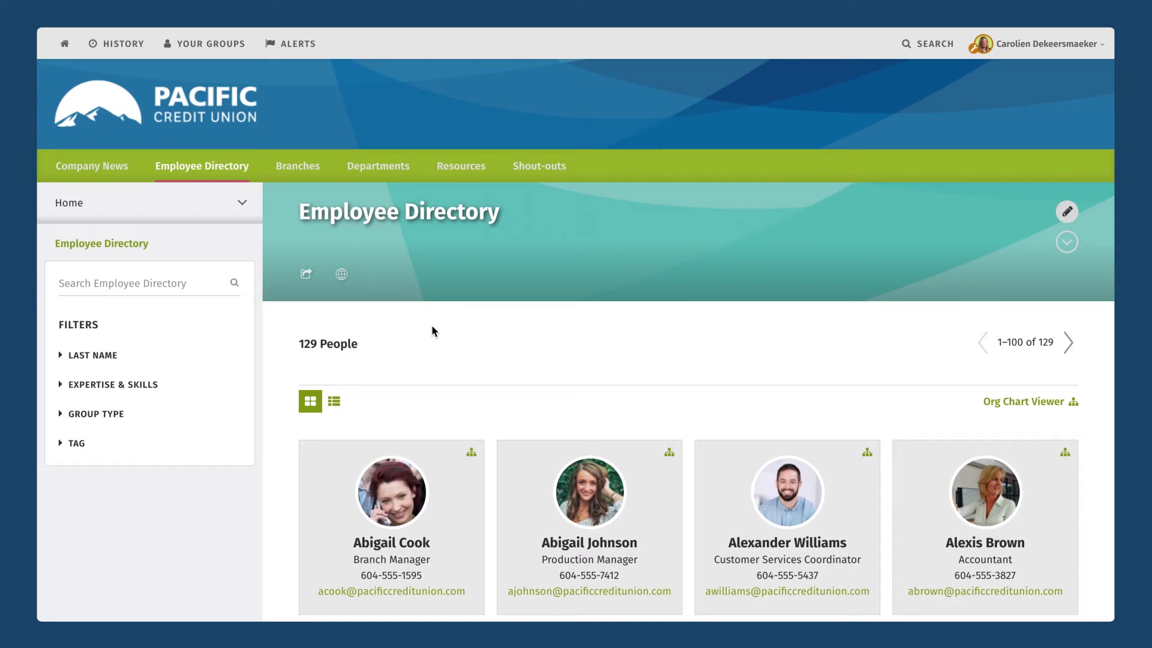
Scroll the employee cards, then open the Org Chart Viewer.
{"action": "scroll", "coordinate": [459, 335], "scroll_direction": "down", "scroll_amount": 3}
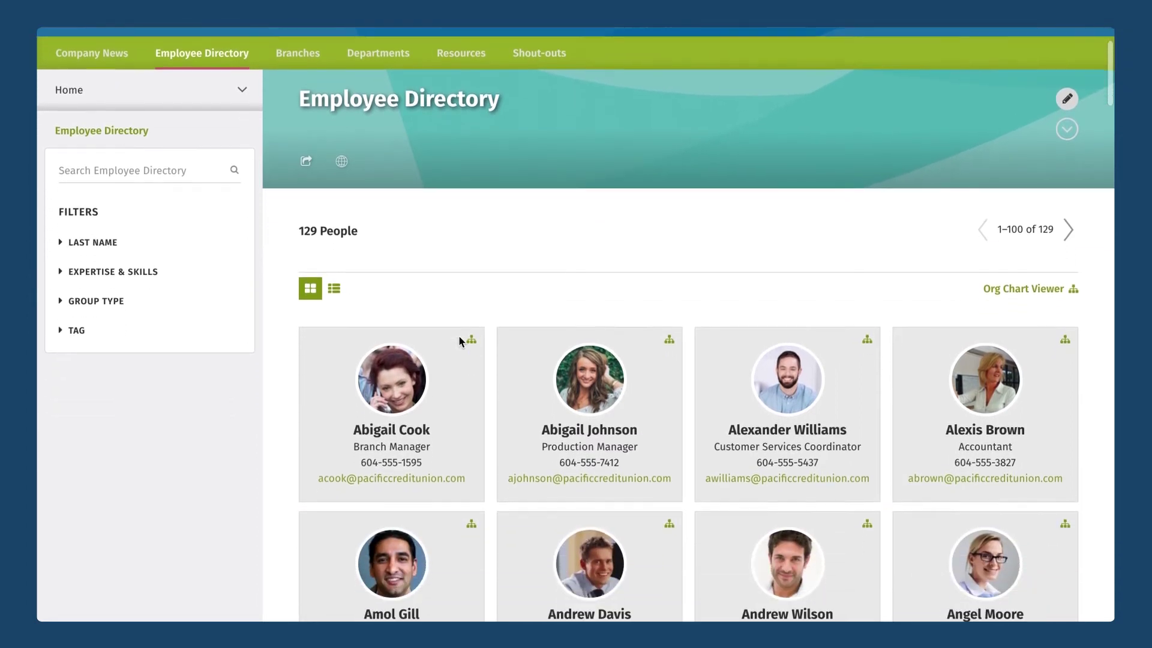
{"action": "scroll", "coordinate": [459, 340], "scroll_direction": "down", "scroll_amount": 4}
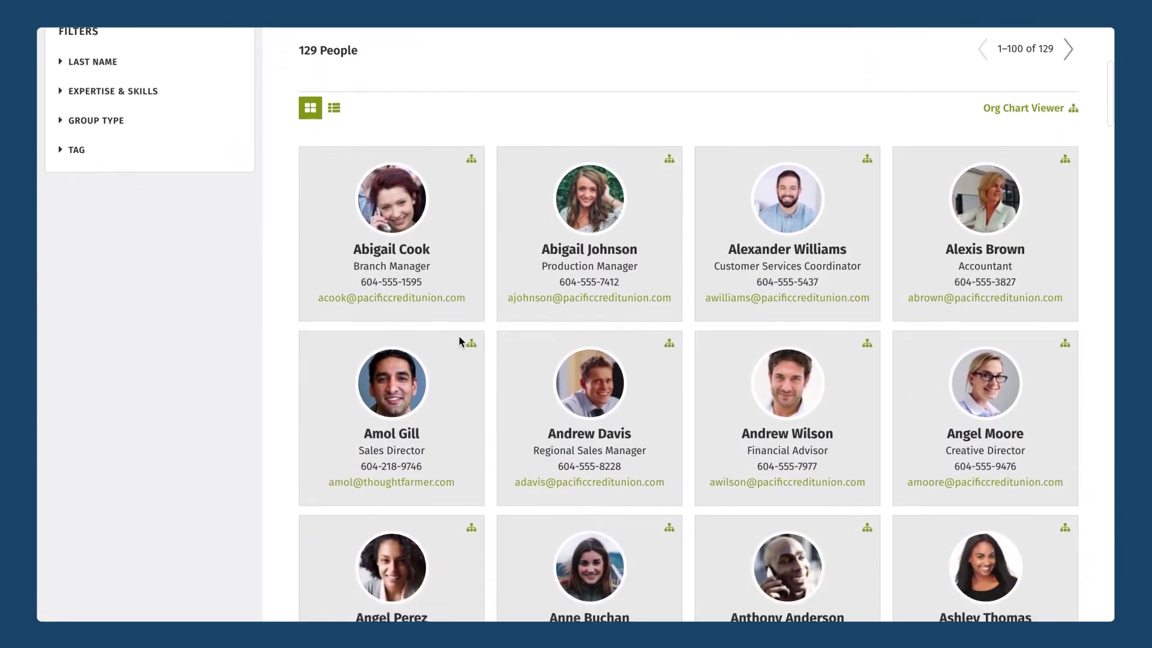
{"action": "scroll", "coordinate": [459, 340], "scroll_direction": "down", "scroll_amount": 1}
{"action": "scroll", "coordinate": [458, 340], "scroll_direction": "up", "scroll_amount": 5}
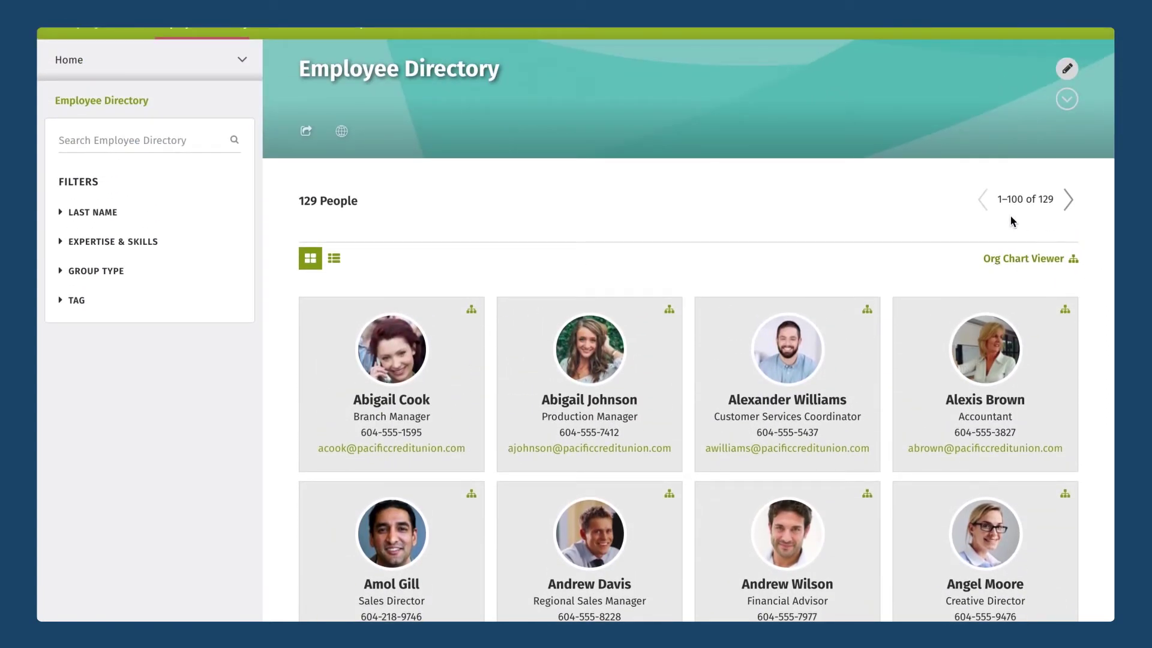
{"action": "left_click", "coordinate": [1034, 267]}
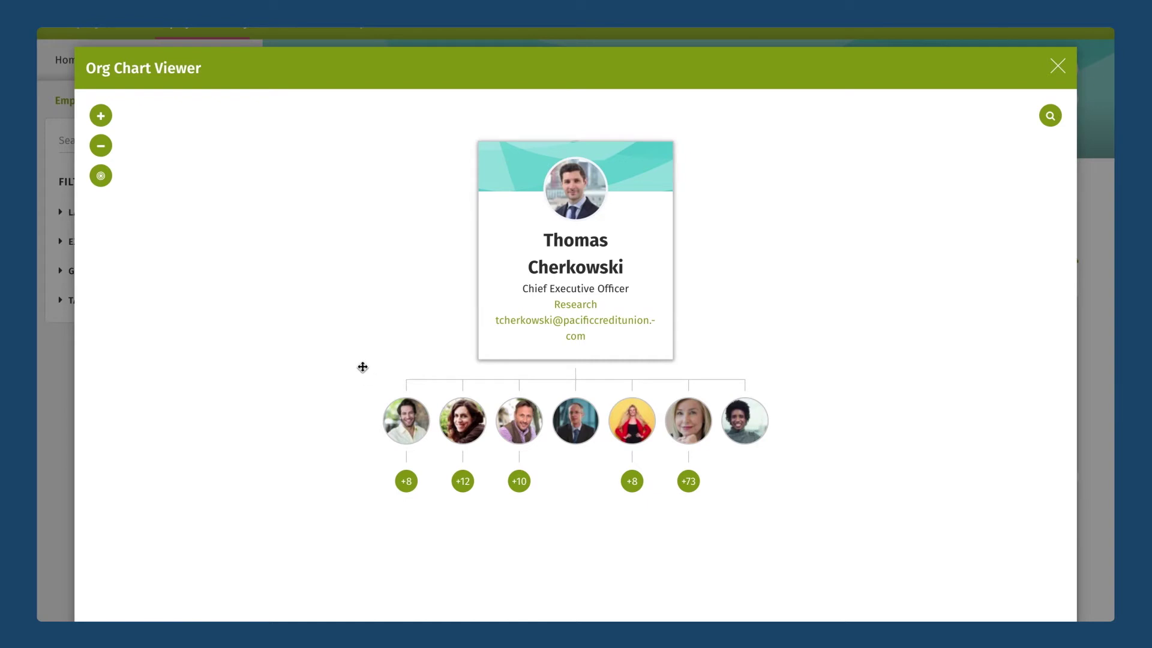
{"action": "left_click_drag", "start_coordinate": [365, 367], "coordinate": [365, 372]}
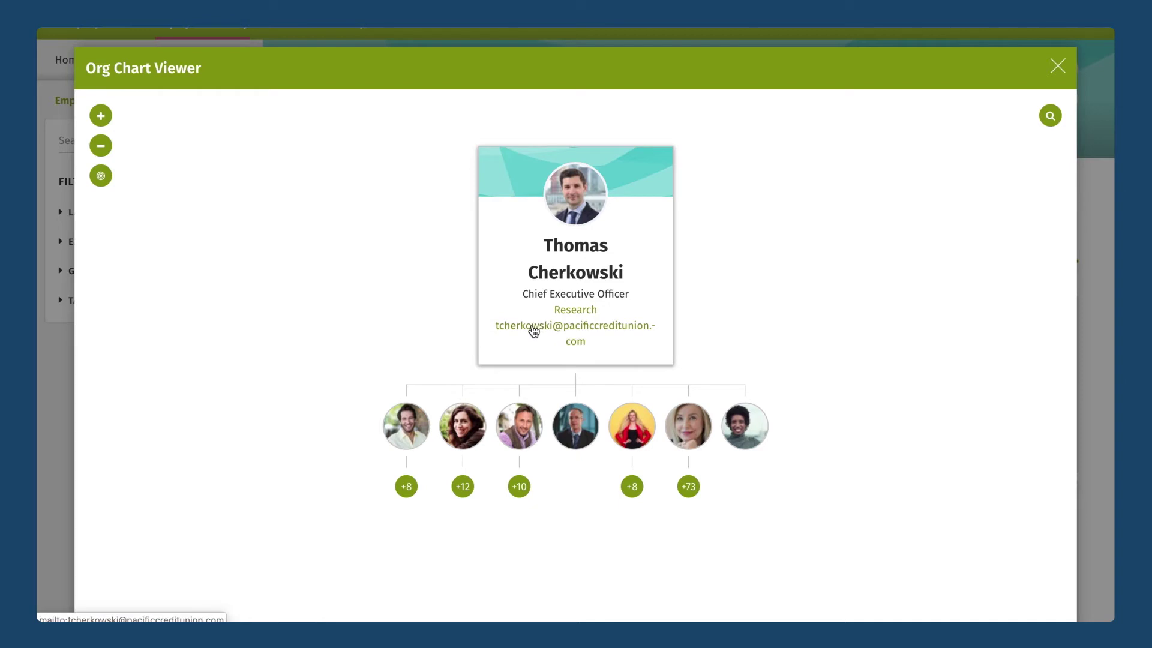
{"action": "left_click", "coordinate": [642, 441]}
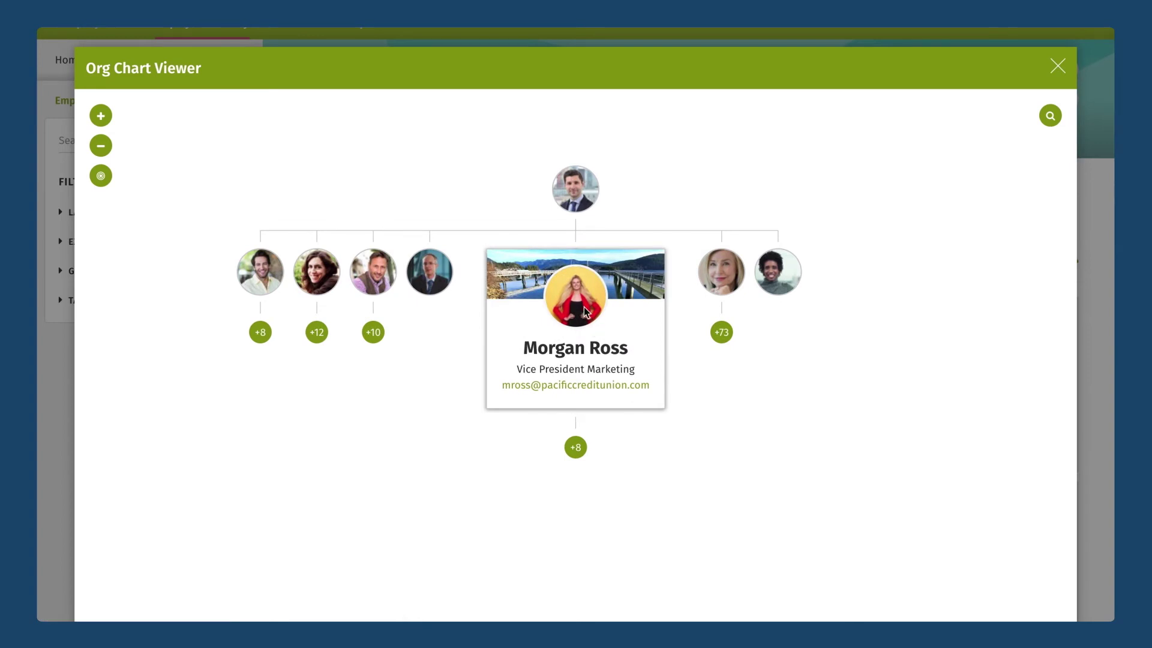
{"action": "left_click", "coordinate": [575, 447]}
{"action": "scroll", "coordinate": [576, 456], "scroll_direction": "down", "scroll_amount": 1}
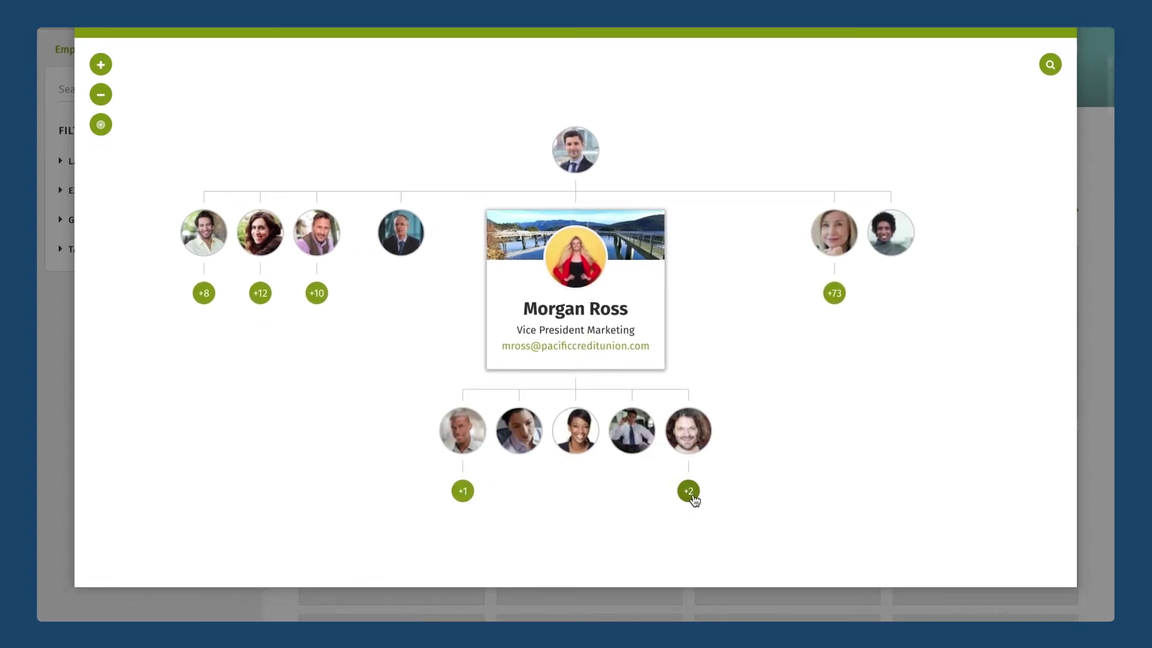
{"action": "left_click", "coordinate": [692, 496]}
{"action": "left_click", "coordinate": [342, 410]}
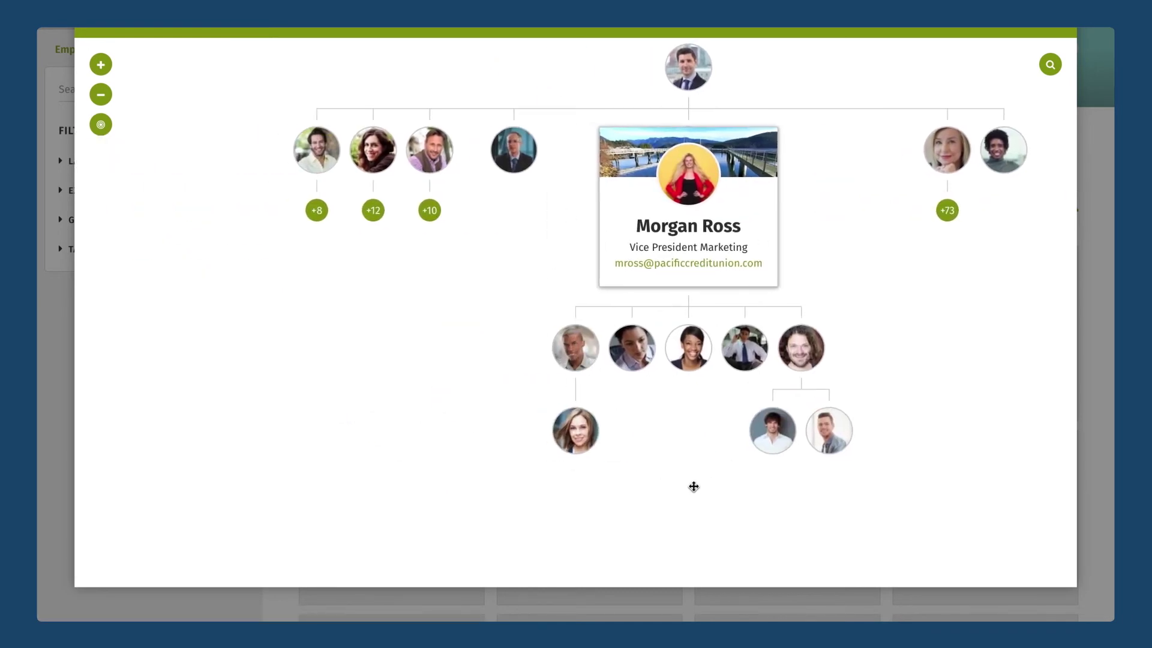
{"action": "left_click", "coordinate": [433, 168]}
{"action": "left_click", "coordinate": [571, 395]}
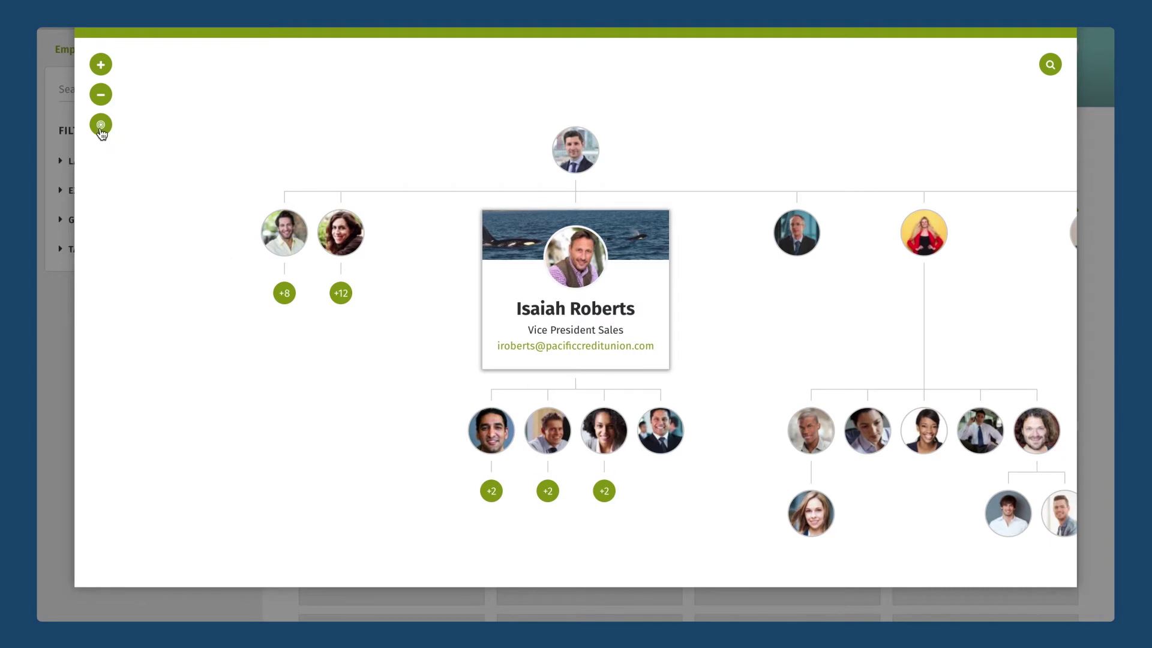
{"action": "left_click", "coordinate": [101, 124]}
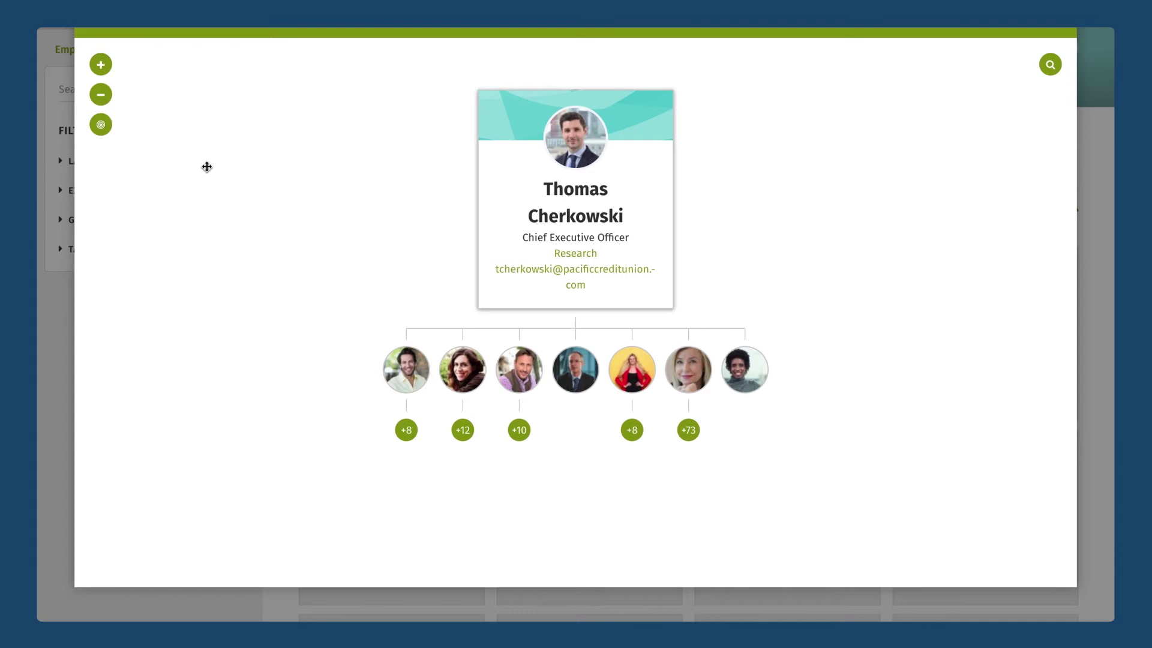
{"action": "left_click", "coordinate": [100, 65]}
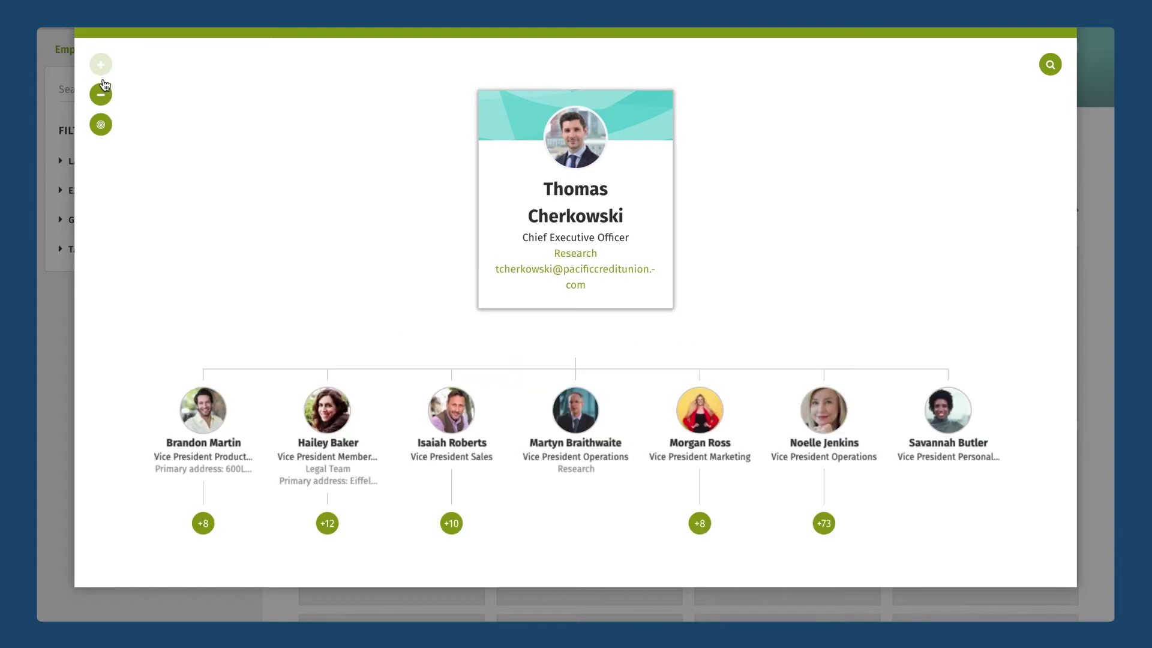
Scroll the zoomed chart, then close the org chart to return to the Employee Directory.
{"action": "scroll", "coordinate": [354, 276], "scroll_direction": "down", "scroll_amount": 2}
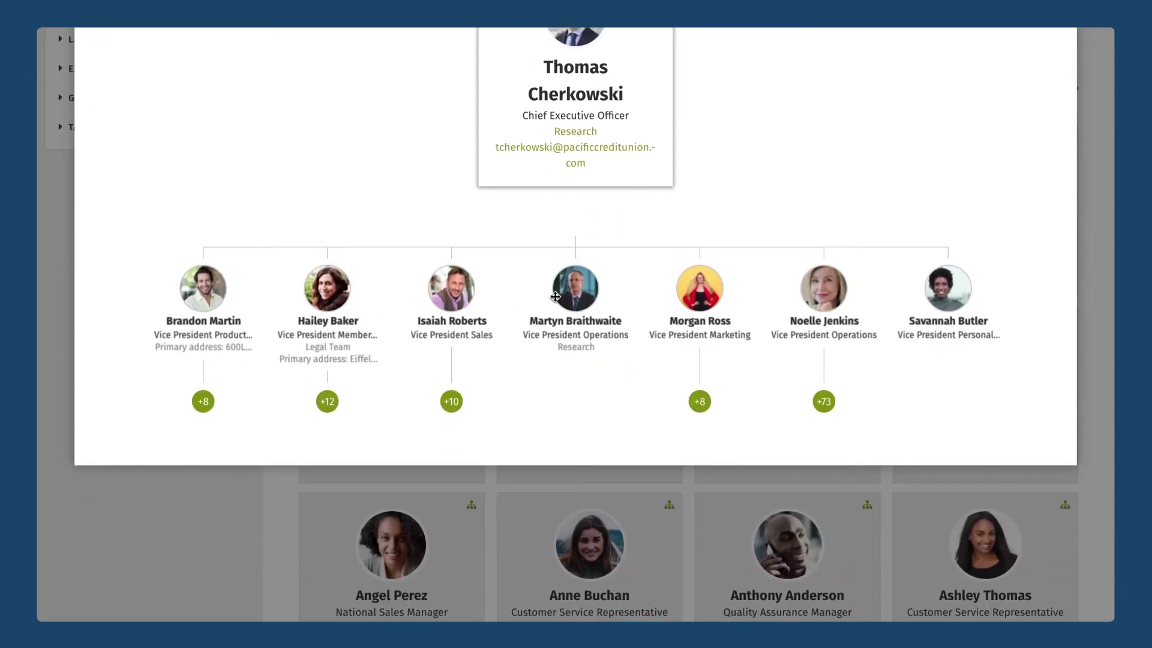
{"action": "scroll", "coordinate": [544, 334], "scroll_direction": "up", "scroll_amount": 2}
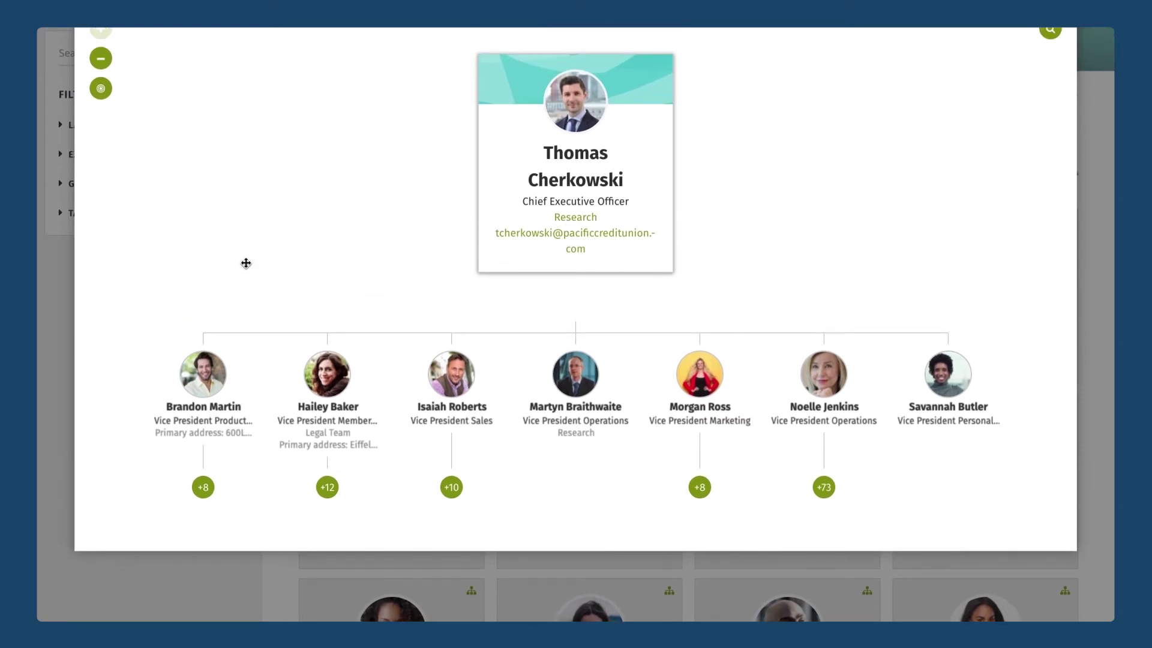
{"action": "scroll", "coordinate": [609, 291], "scroll_direction": "up", "scroll_amount": 2}
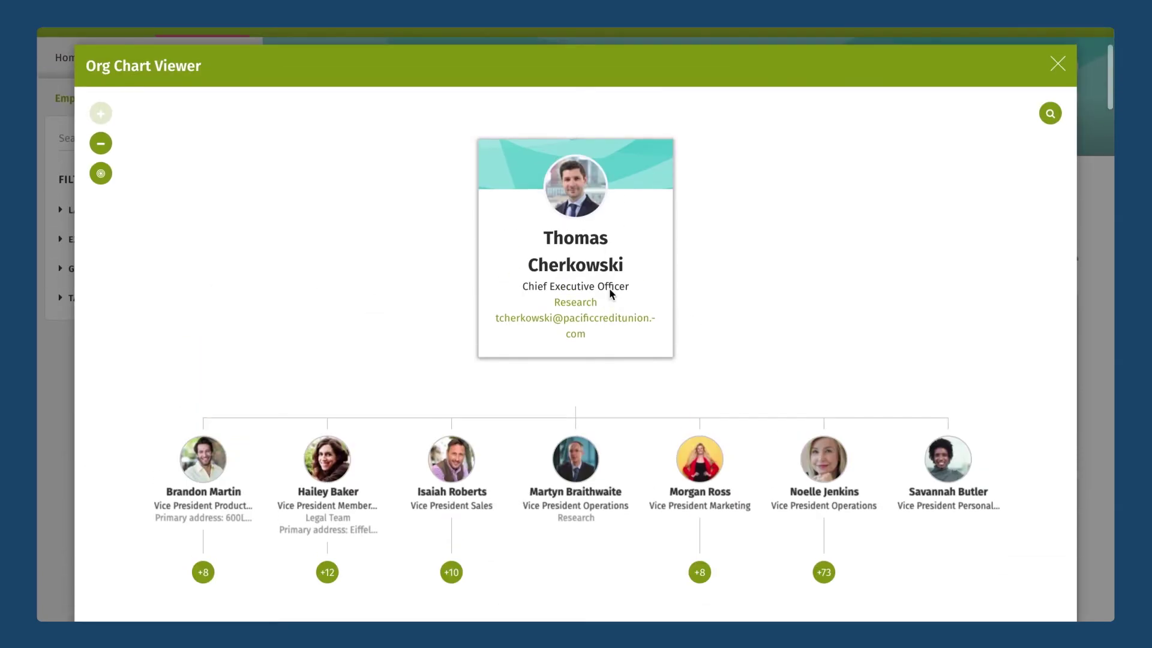
{"action": "left_click", "coordinate": [1058, 63]}
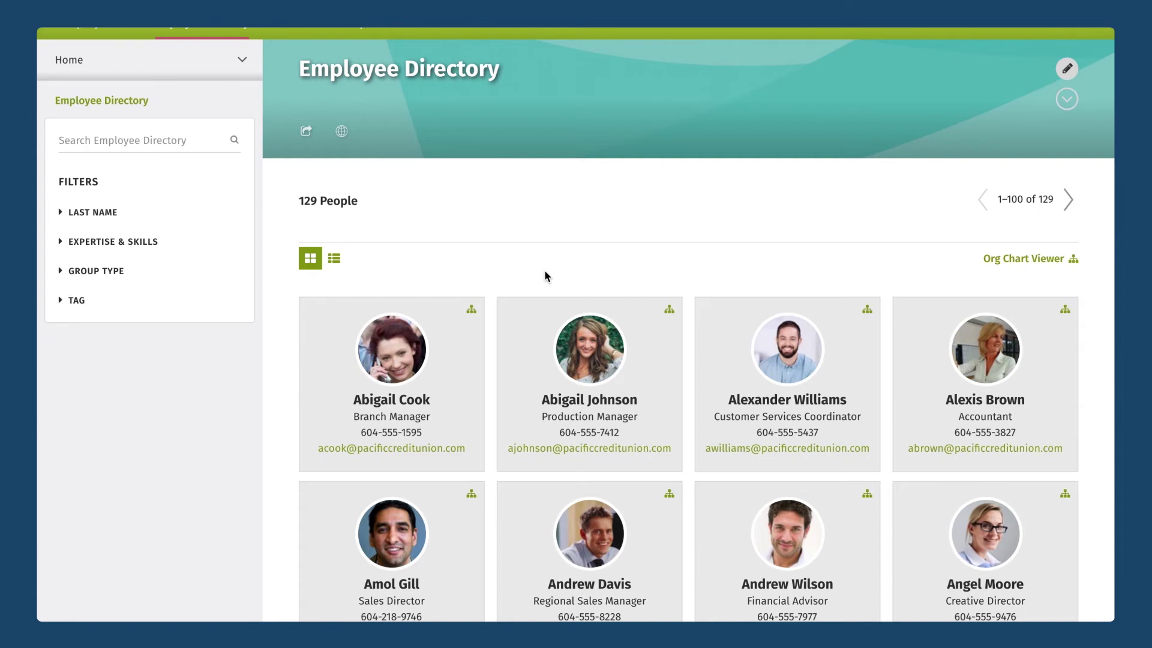
Open the Admin panel from the account menu and choose Advanced > Configuration settings.
{"action": "scroll", "coordinate": [584, 297], "scroll_direction": "up", "scroll_amount": 3}
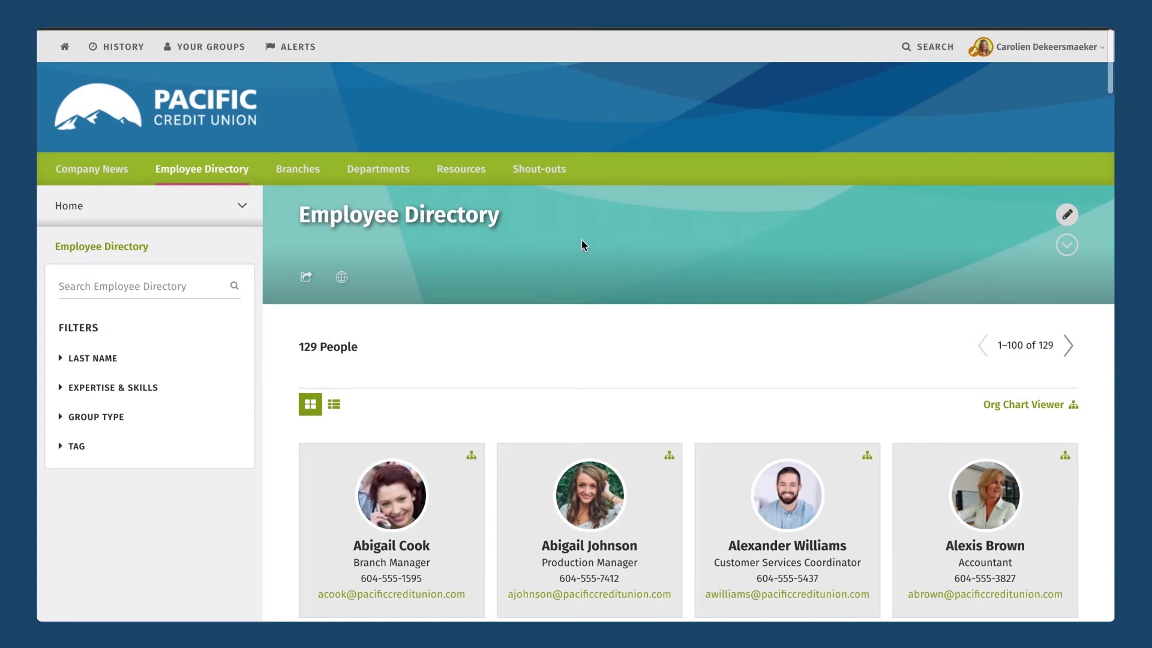
{"action": "scroll", "coordinate": [581, 240], "scroll_direction": "down", "scroll_amount": 1}
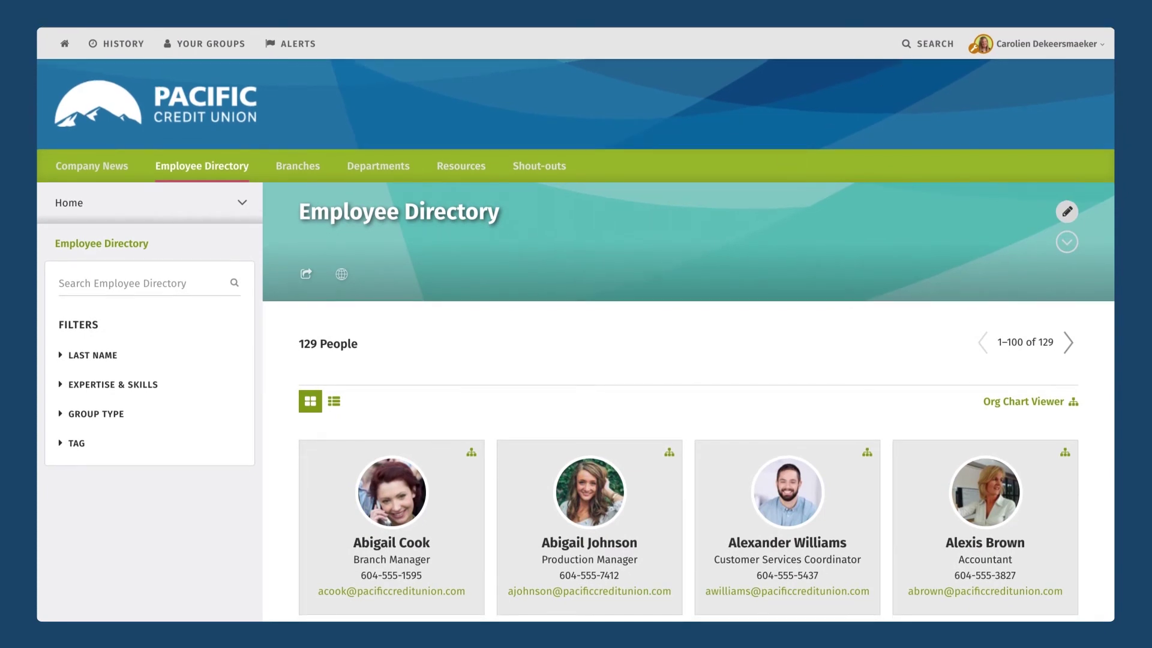
{"action": "left_click", "coordinate": [1023, 44]}
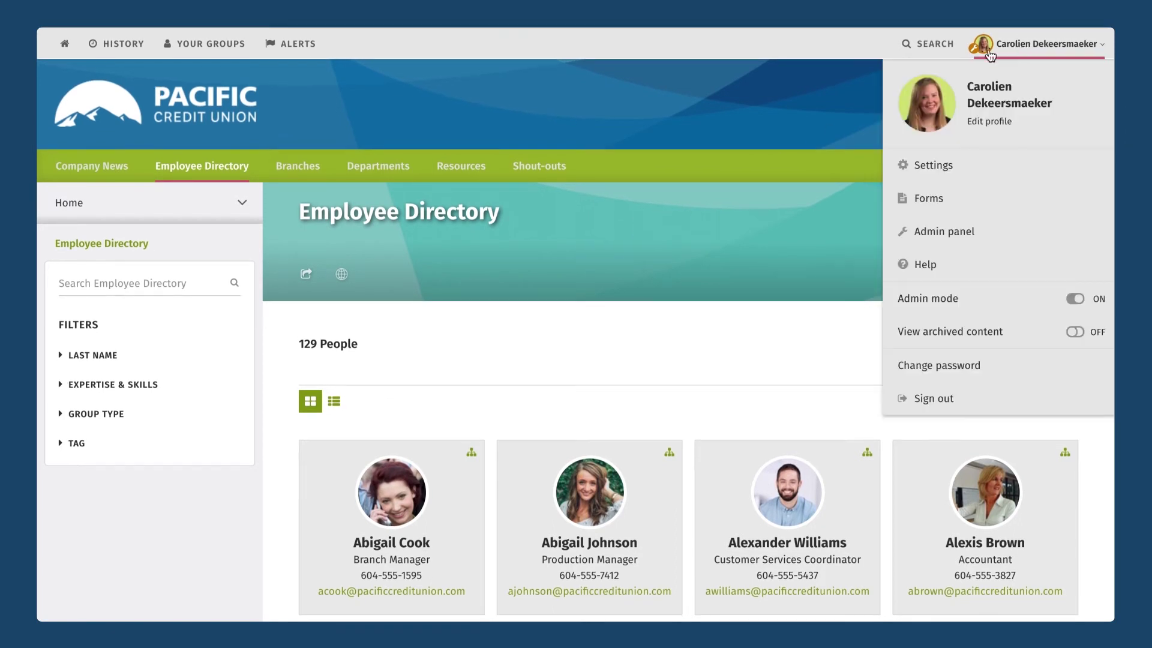
{"action": "left_click", "coordinate": [926, 243]}
{"action": "scroll", "coordinate": [534, 327], "scroll_direction": "down", "scroll_amount": 3}
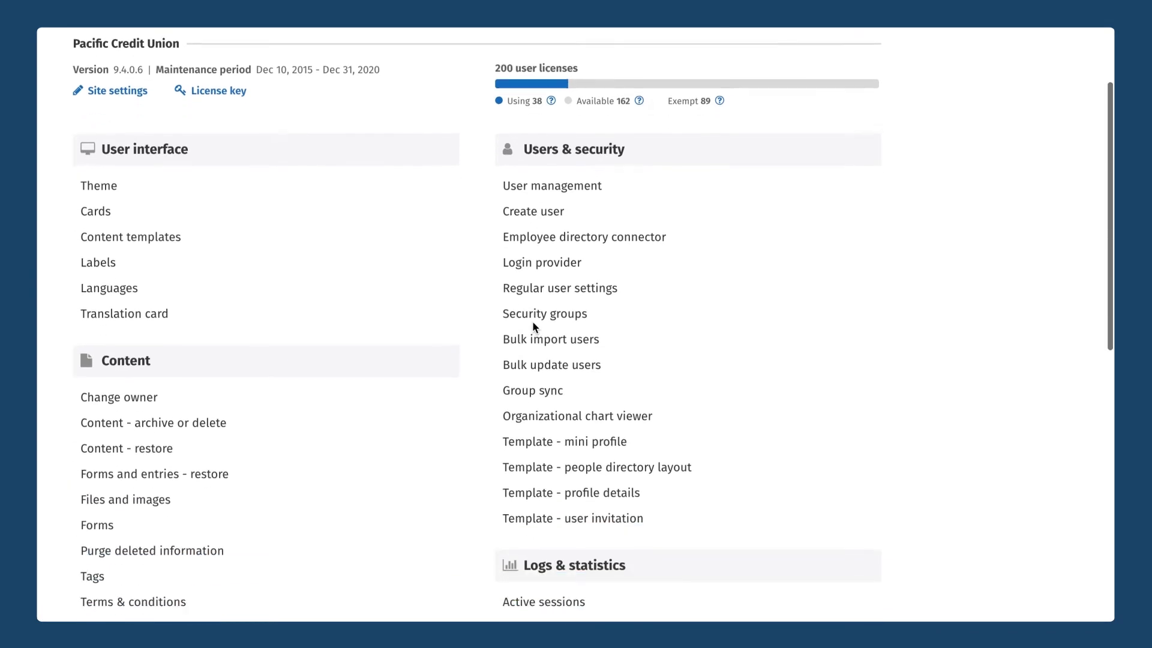
{"action": "scroll", "coordinate": [533, 327], "scroll_direction": "down", "scroll_amount": 10}
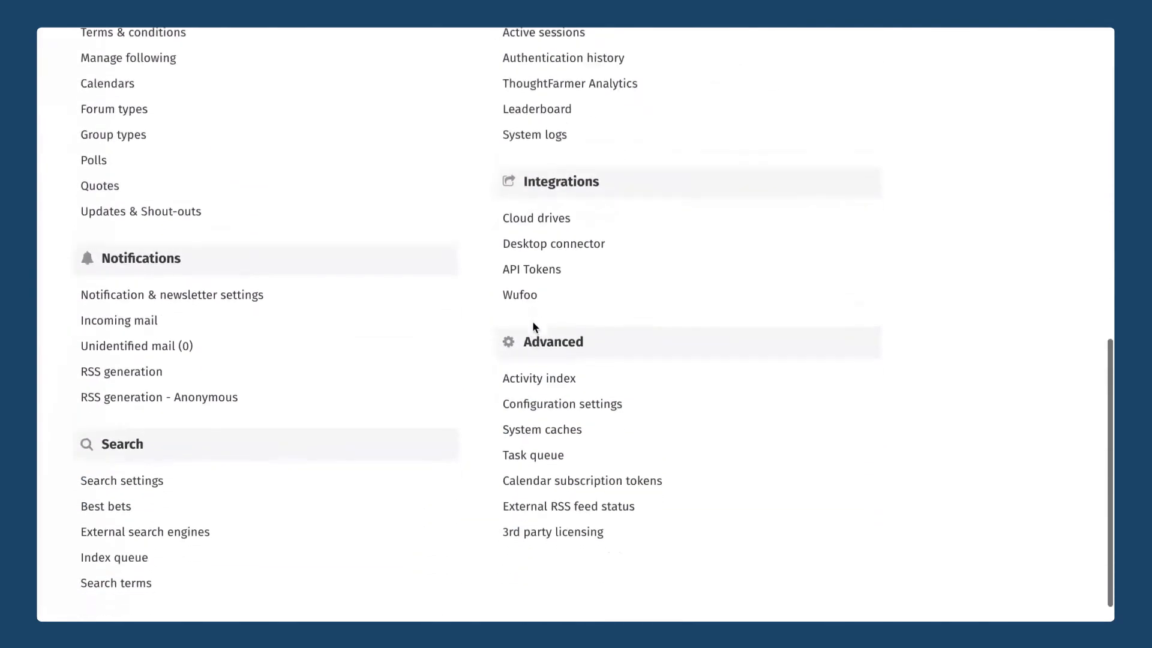
{"action": "scroll", "coordinate": [536, 327], "scroll_direction": "down", "scroll_amount": 1}
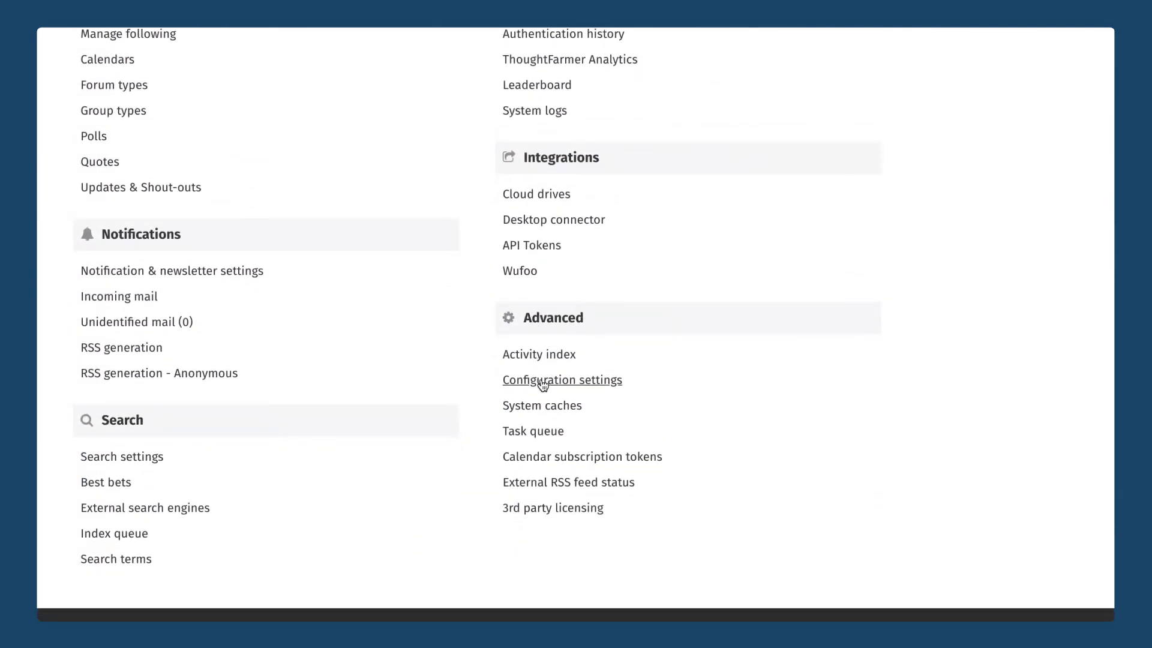
{"action": "left_click", "coordinate": [543, 383]}
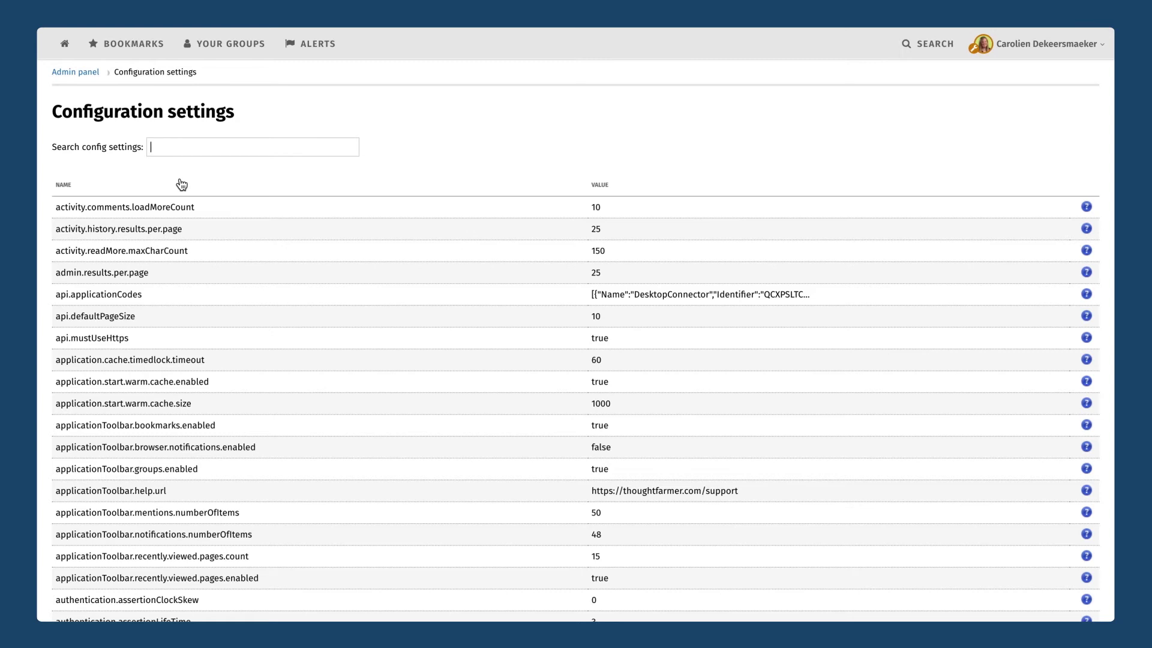
{"action": "scroll", "coordinate": [181, 184], "scroll_direction": "down", "scroll_amount": 10}
{"action": "scroll", "coordinate": [182, 185], "scroll_direction": "up", "scroll_amount": 7}
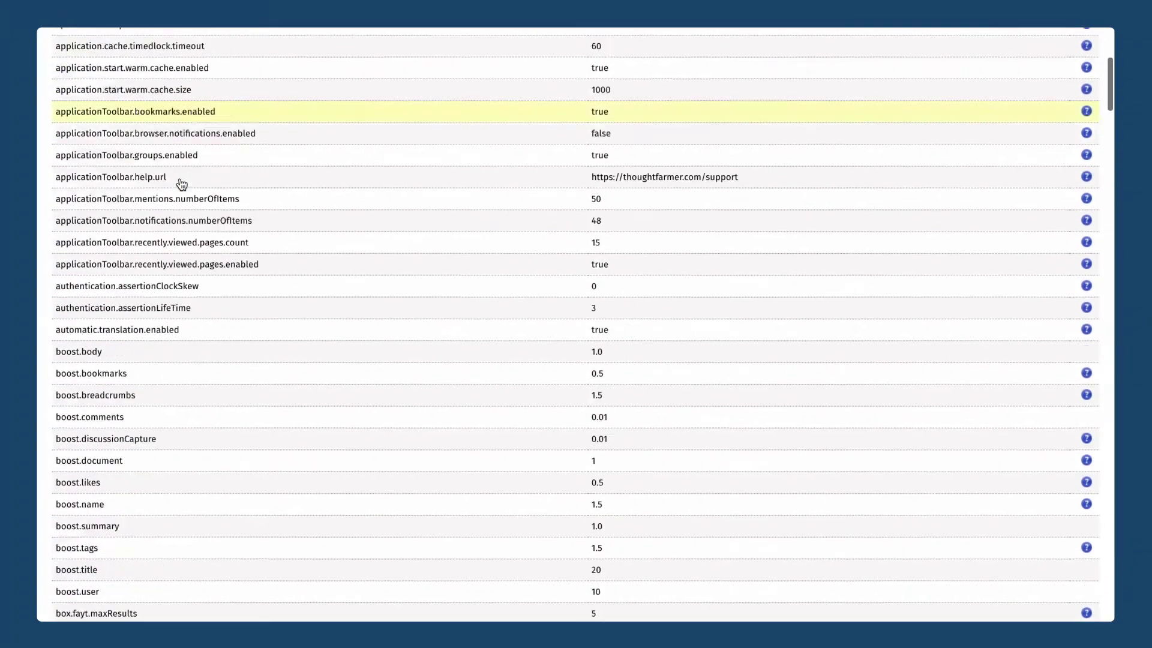
{"action": "scroll", "coordinate": [182, 184], "scroll_direction": "up", "scroll_amount": 3}
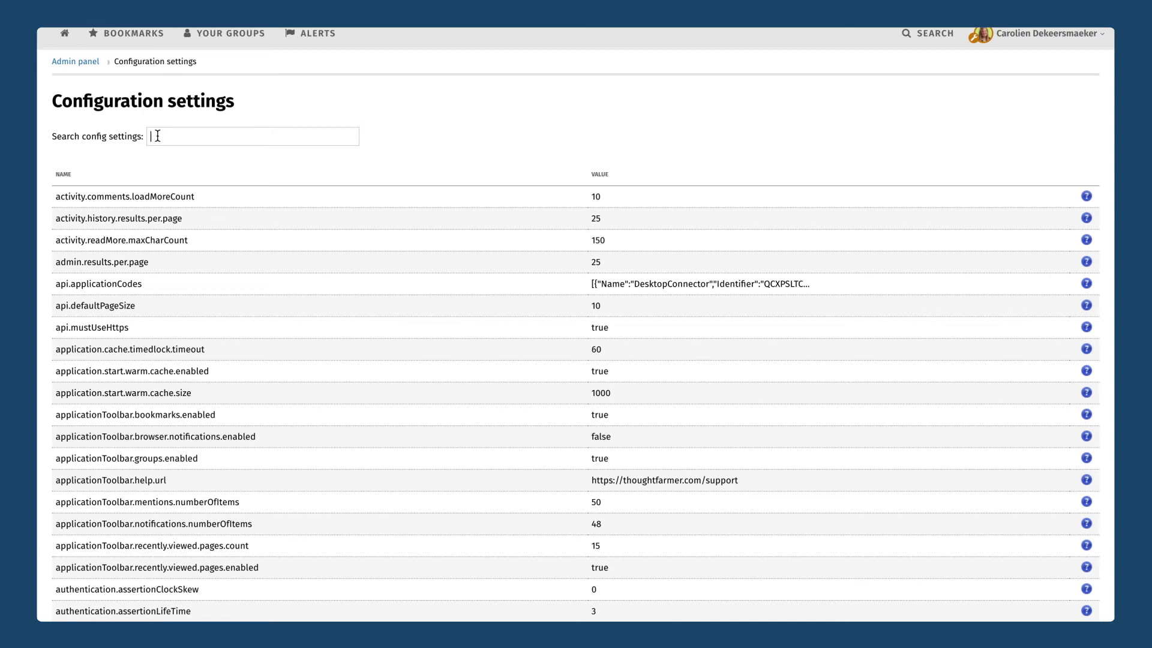
{"action": "scroll", "coordinate": [160, 120], "scroll_direction": "up", "scroll_amount": 1}
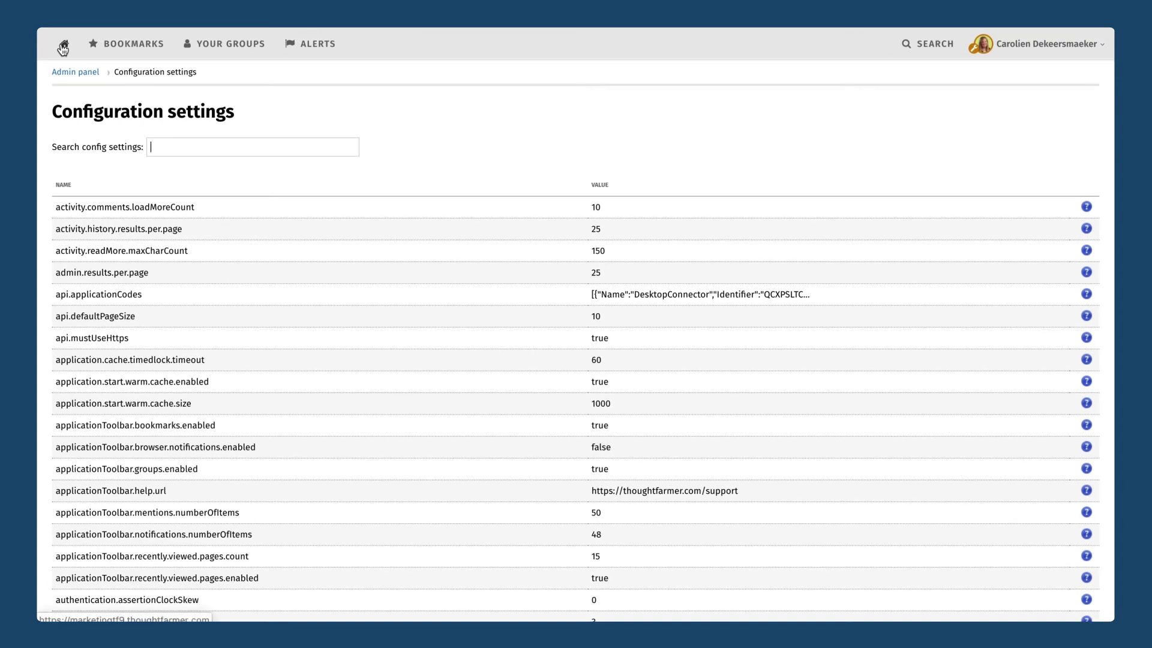
Open the home page in a new tab and advance the news carousel to the May Newsletter slide.
{"action": "right_click", "coordinate": [63, 49]}
{"action": "left_click", "coordinate": [106, 52]}
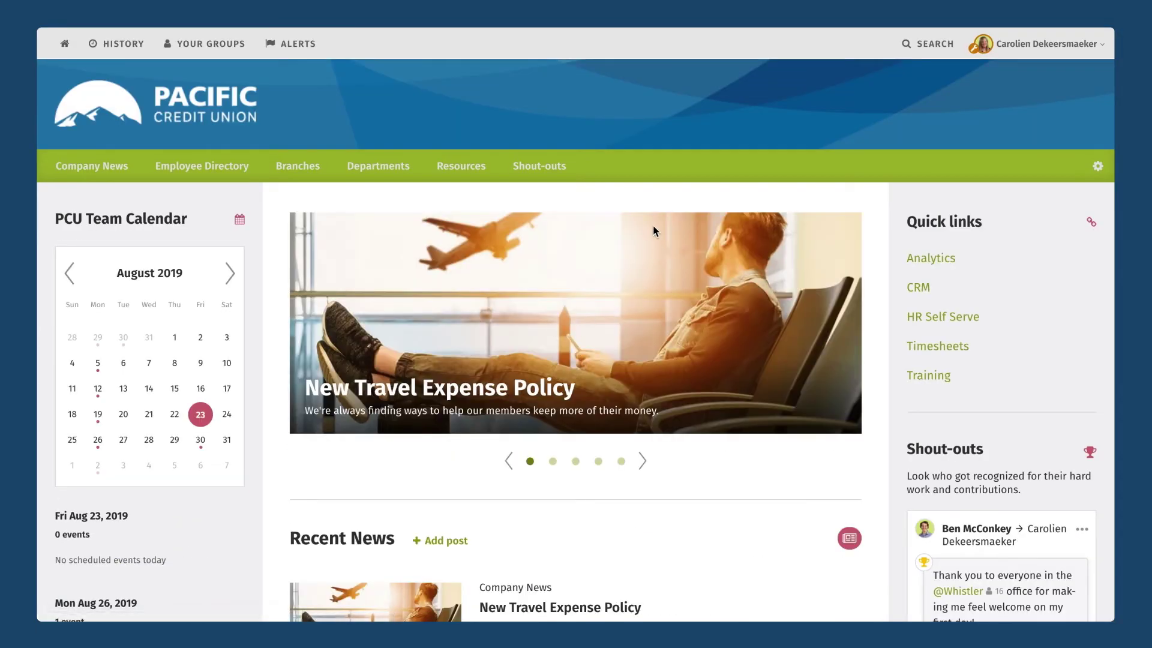
{"action": "left_click", "coordinate": [642, 461]}
{"action": "left_click", "coordinate": [643, 462]}
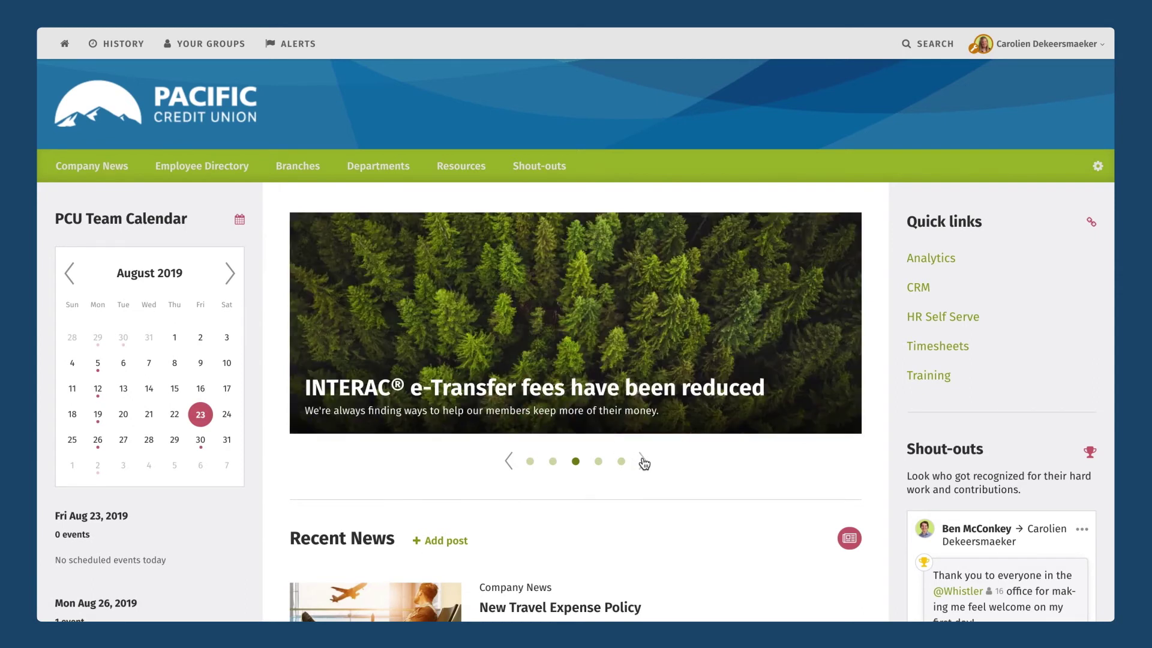
{"action": "left_click", "coordinate": [642, 462]}
{"action": "left_click", "coordinate": [643, 462]}
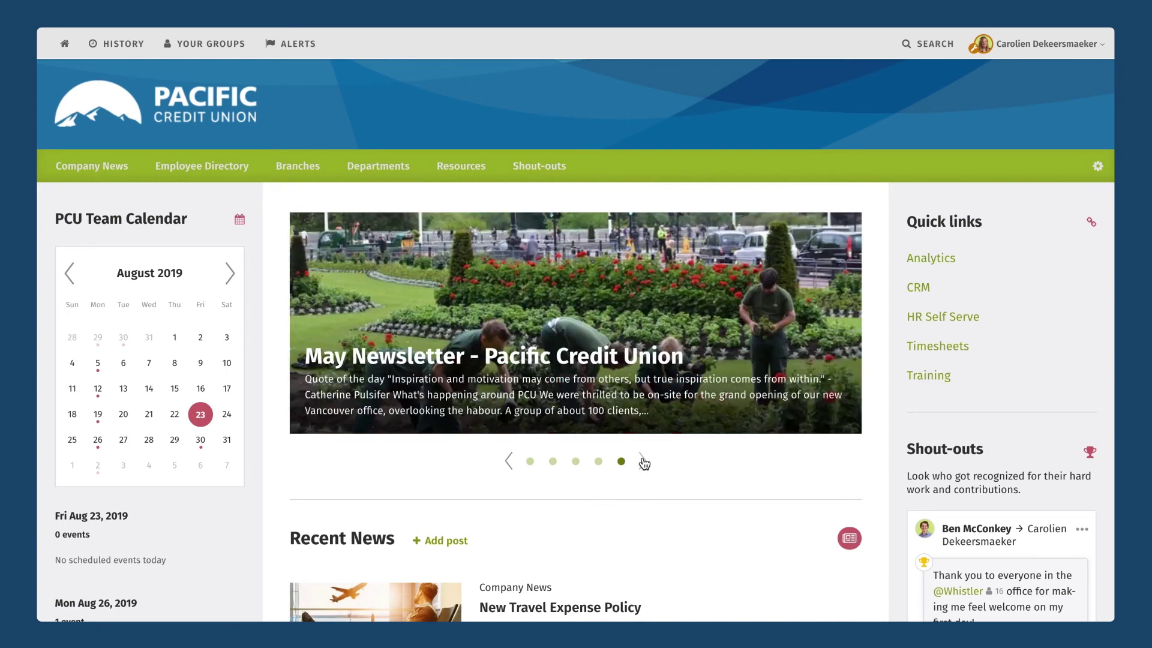
Step the carousel back to the Town Hall Meeting Agenda slide.
{"action": "left_click", "coordinate": [510, 461]}
{"action": "left_click", "coordinate": [510, 460]}
{"action": "left_click", "coordinate": [510, 462]}
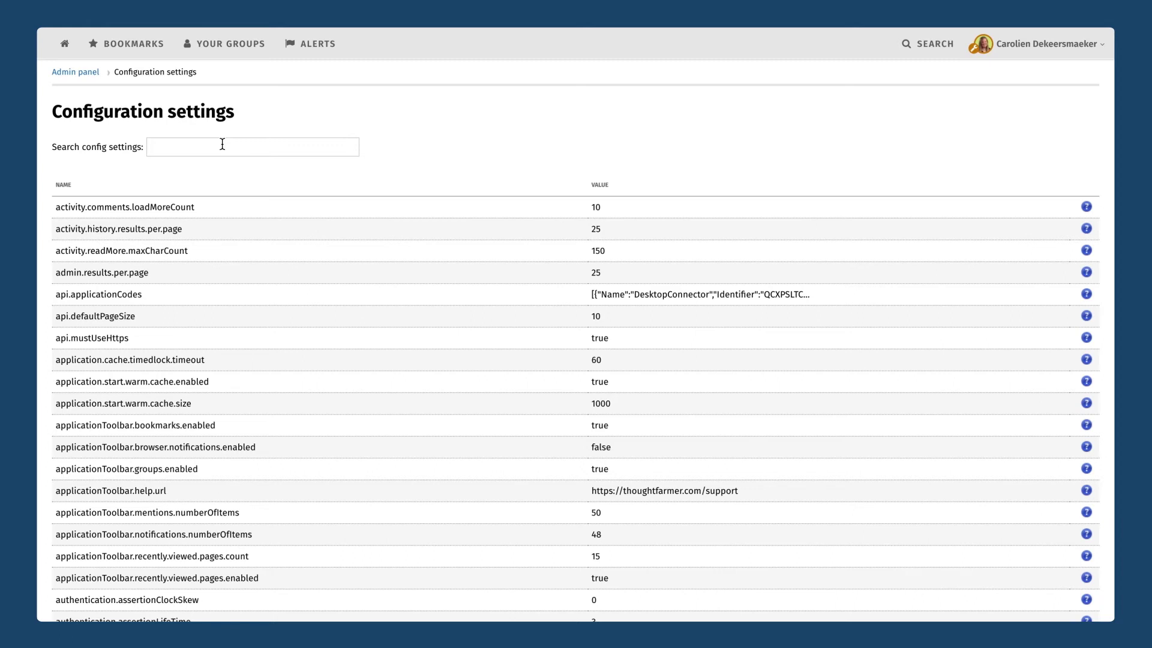
Filter by 'carouse', change home.carousel.autoRotateSpeed from 4500 to 6000, save, and clear the search.
{"action": "type", "text": "carouse"}
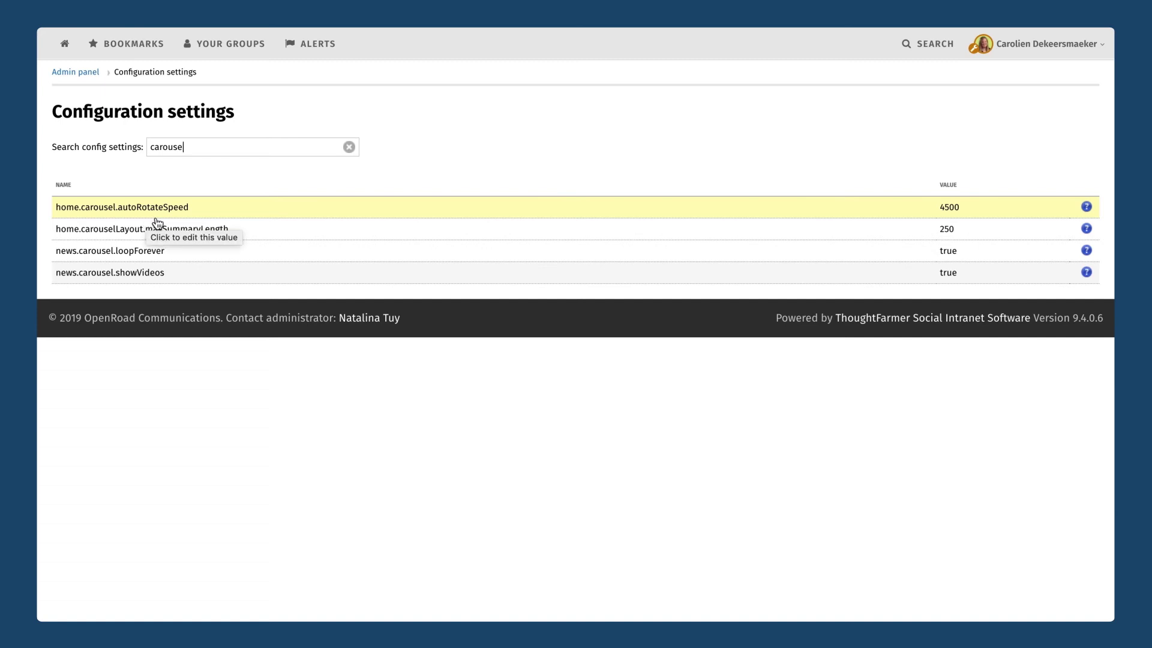
{"action": "left_click", "coordinate": [963, 214]}
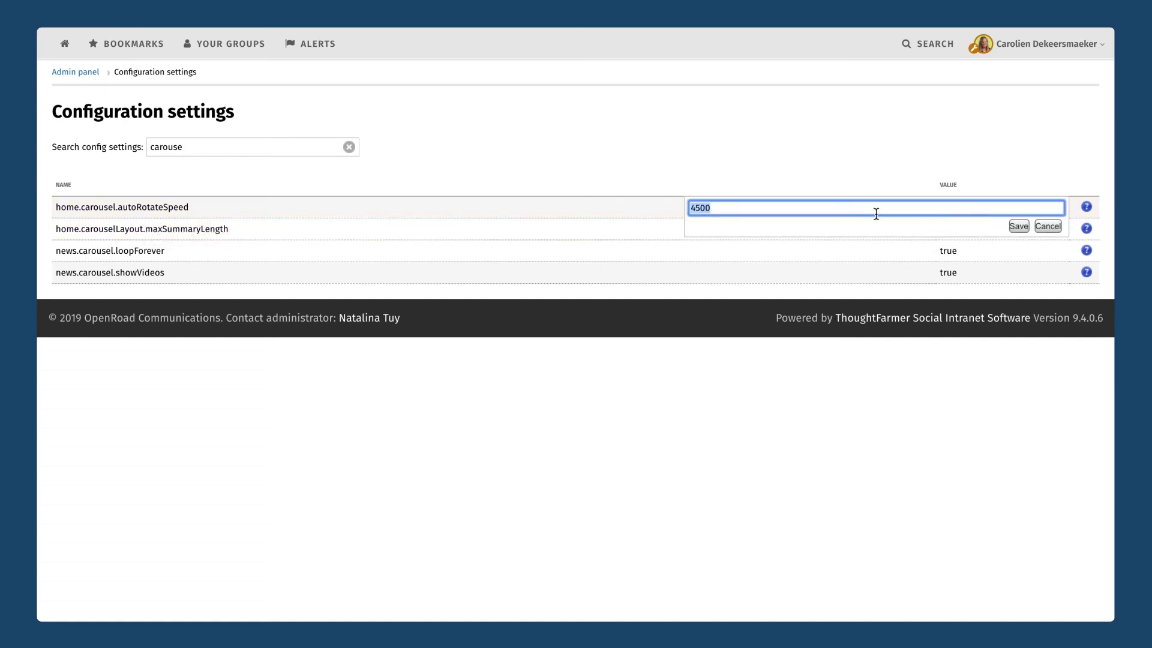
{"action": "left_click", "coordinate": [737, 213]}
{"action": "key", "text": "BackSpace"}
{"action": "key", "text": "BackSpace"}
{"action": "key", "text": "BackSpace"}
{"action": "key", "text": "BackSpace"}
{"action": "type", "text": "6000"}
{"action": "left_click", "coordinate": [1019, 227]}
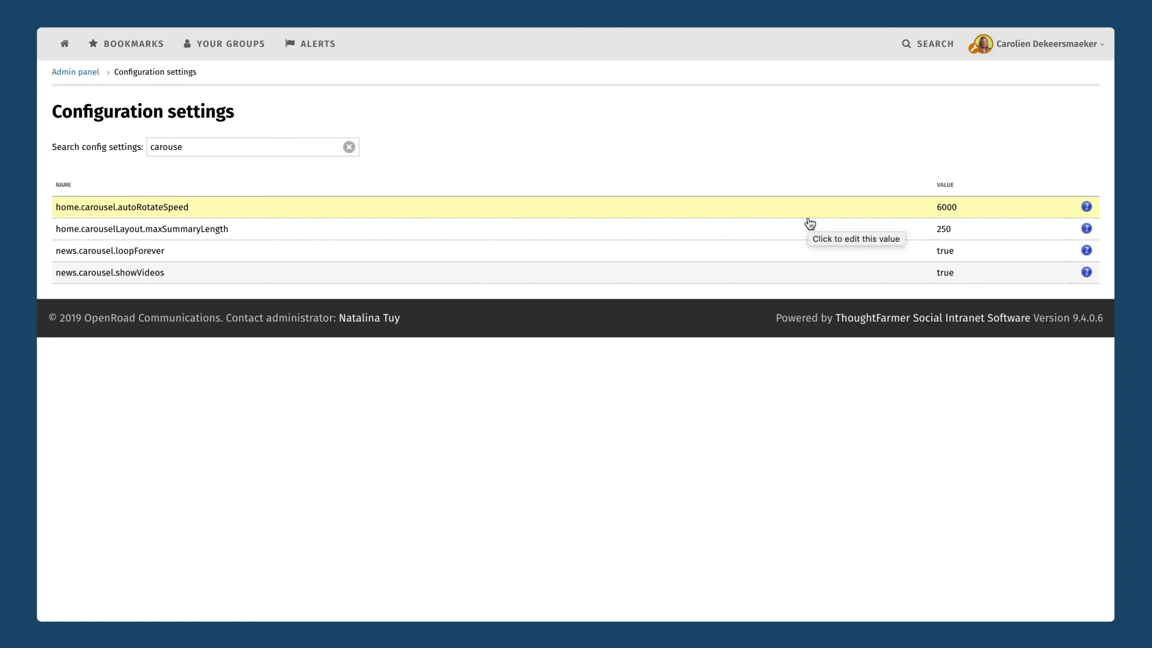
{"action": "left_click", "coordinate": [349, 148]}
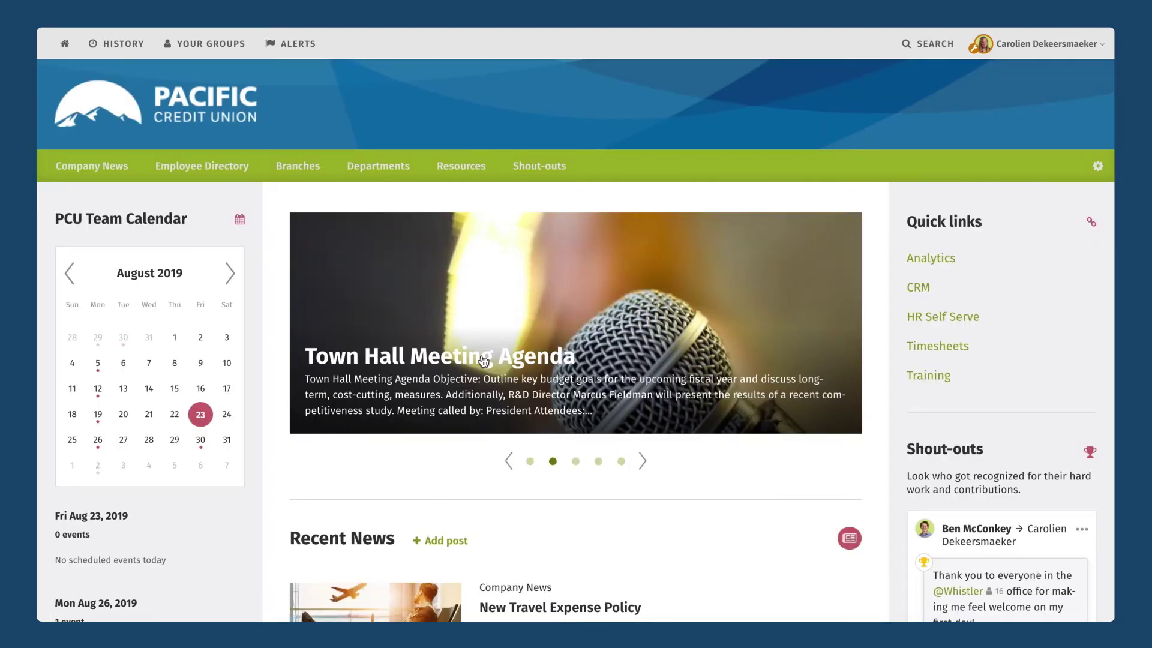
Edit the Town Hall Meeting Agenda article and view the heading's Text Color options without changing them.
{"action": "left_click", "coordinate": [504, 370]}
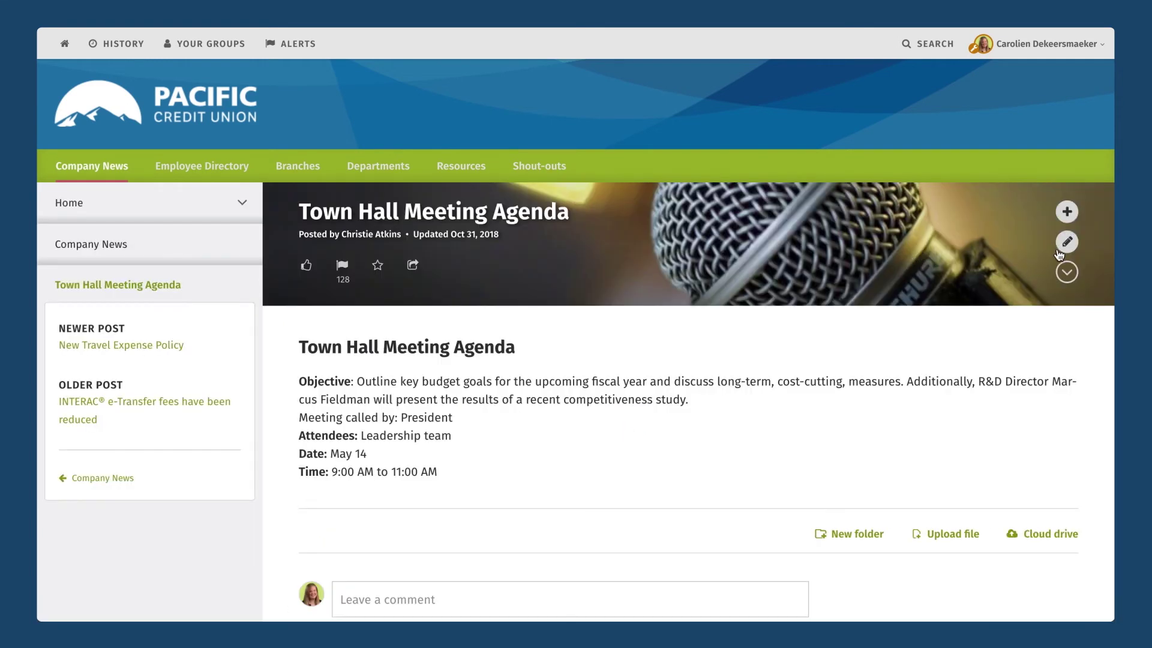
{"action": "left_click", "coordinate": [1060, 249]}
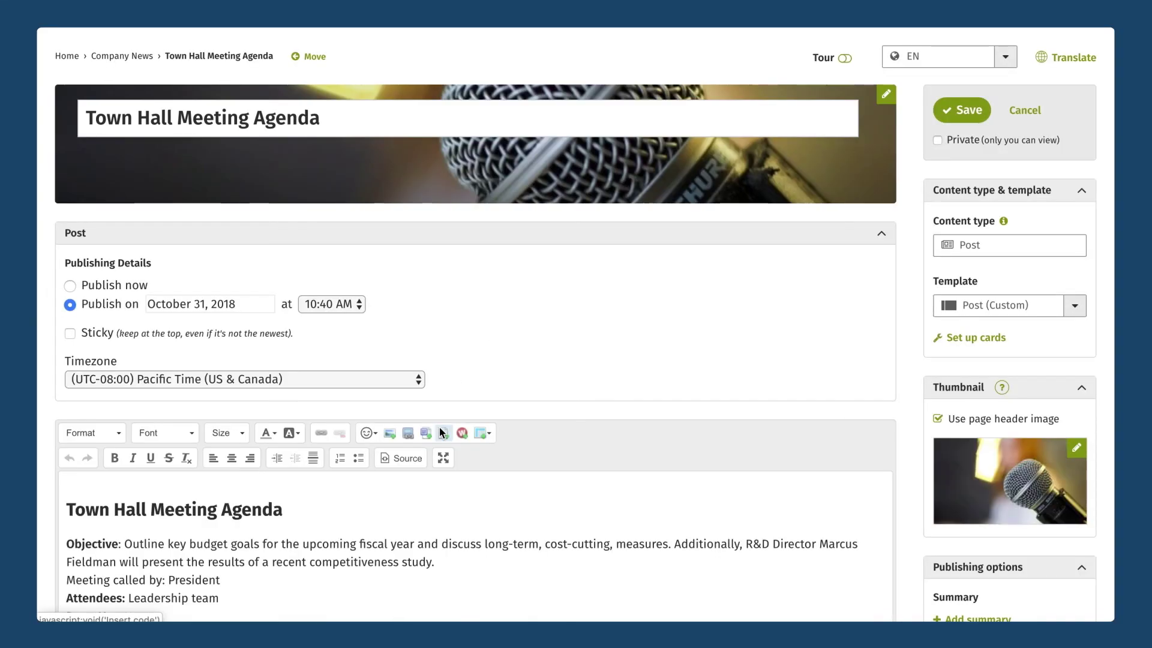
{"action": "scroll", "coordinate": [440, 428], "scroll_direction": "down", "scroll_amount": 2}
{"action": "left_click_drag", "start_coordinate": [292, 420], "coordinate": [65, 415]}
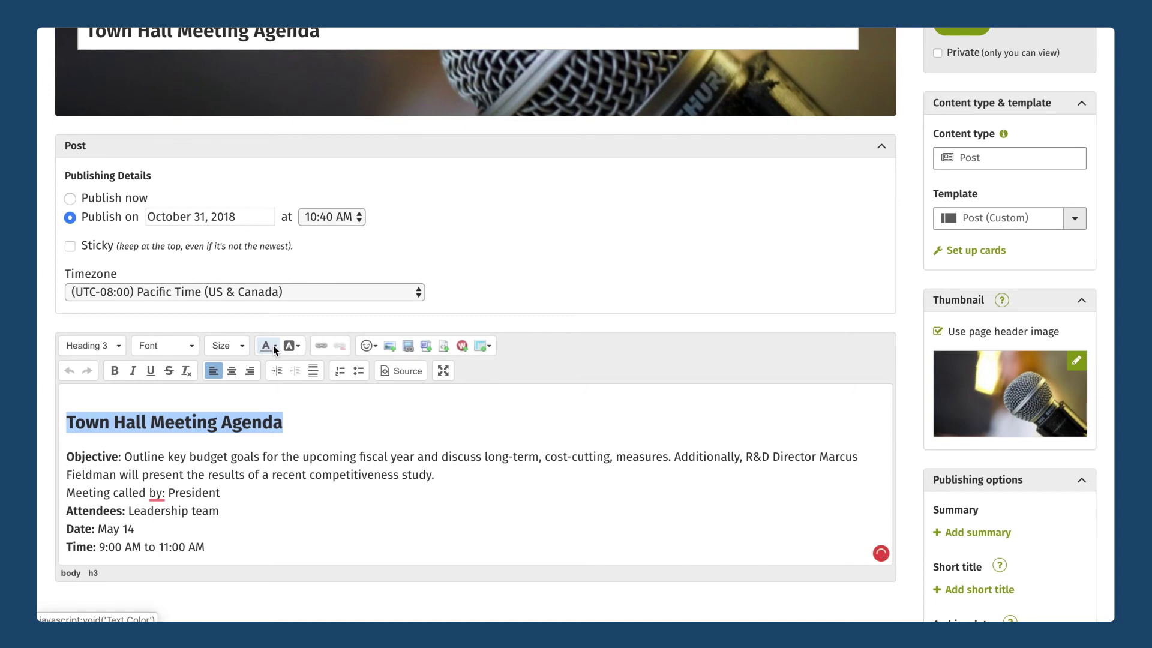
{"action": "left_click", "coordinate": [273, 345]}
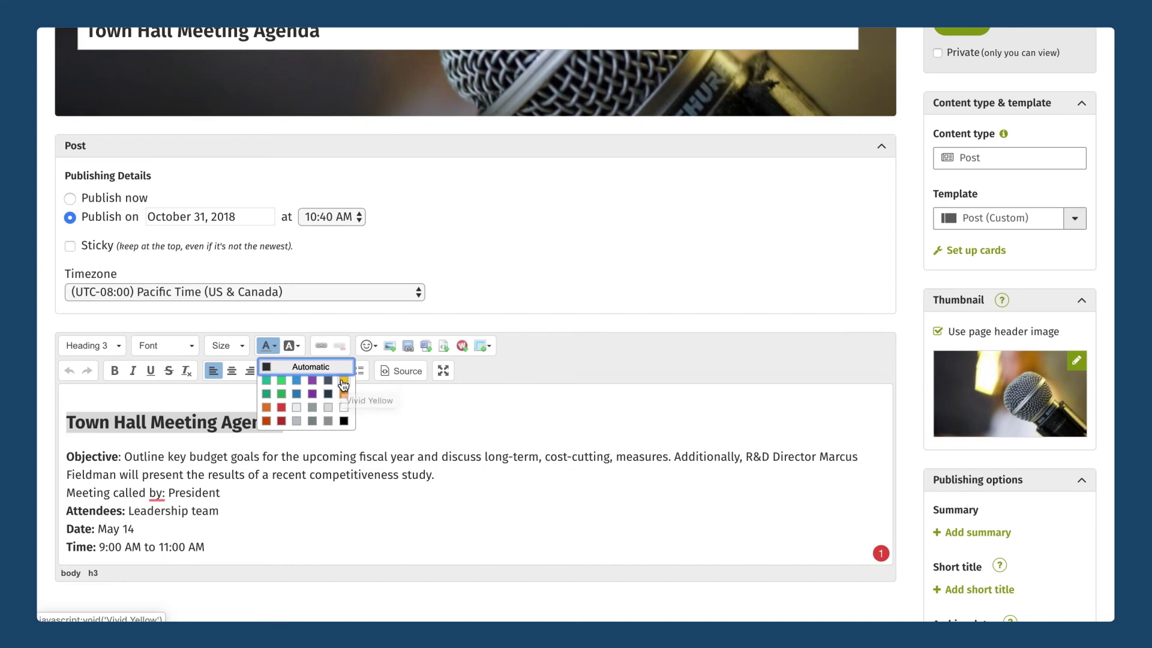
{"action": "left_click", "coordinate": [270, 346]}
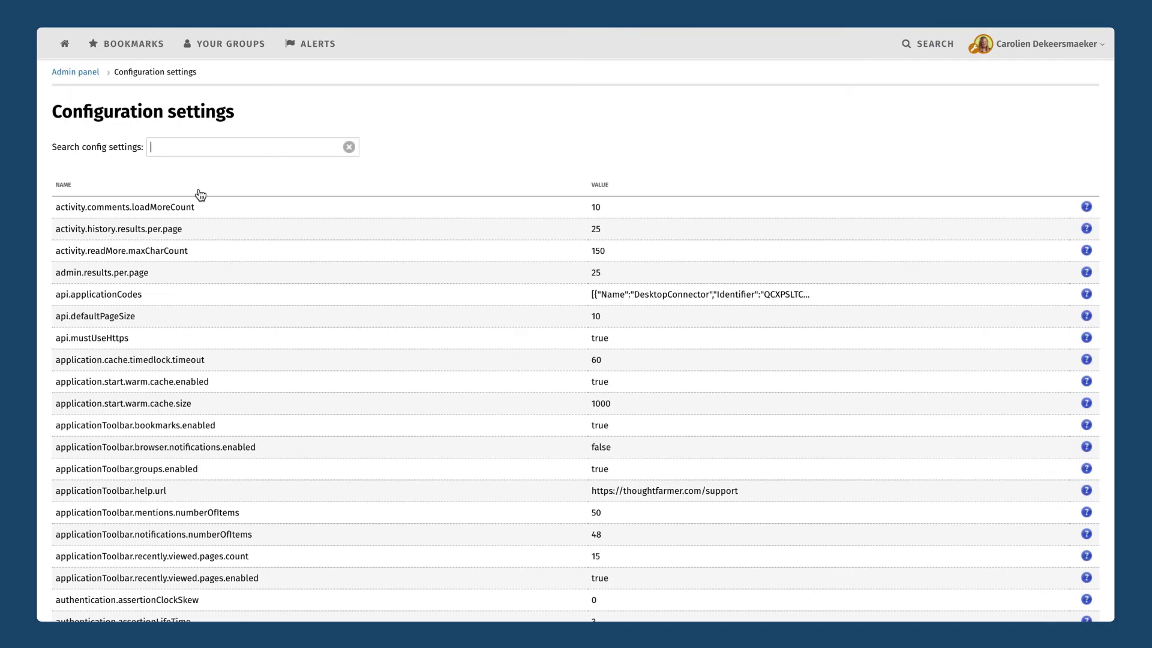
Filter by 'fontc', save richTextEditor.fontColors as 00923E,F8C100, and return to the Admin panel.
{"action": "type", "text": "fontc"}
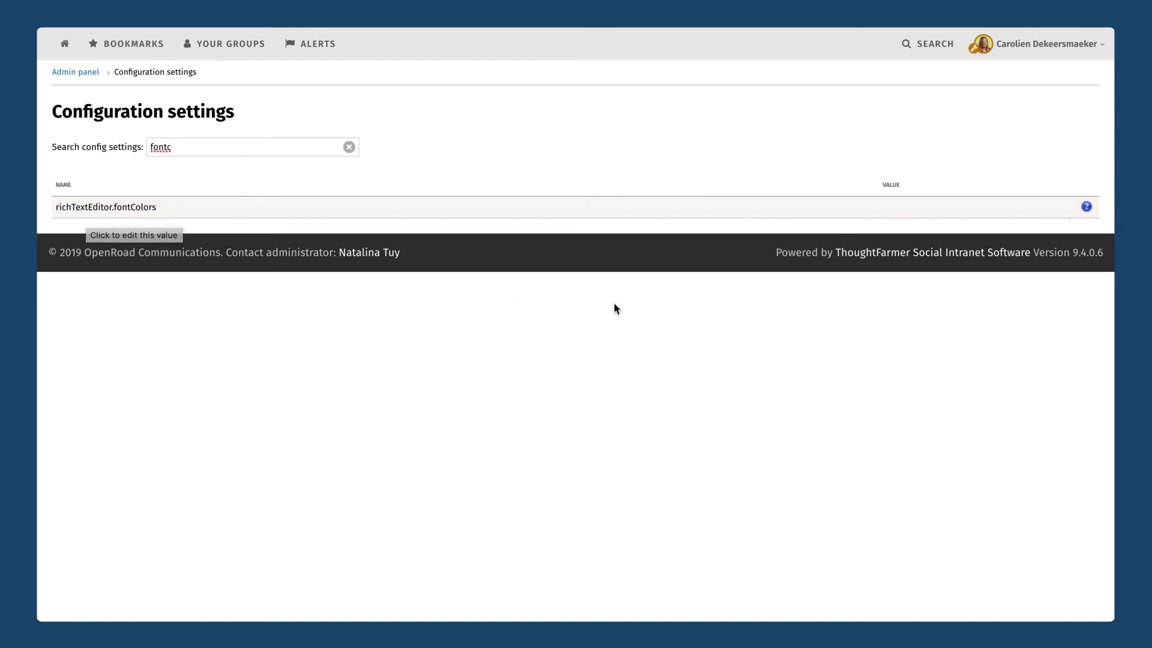
{"action": "mouse_move", "coordinate": [1086, 210]}
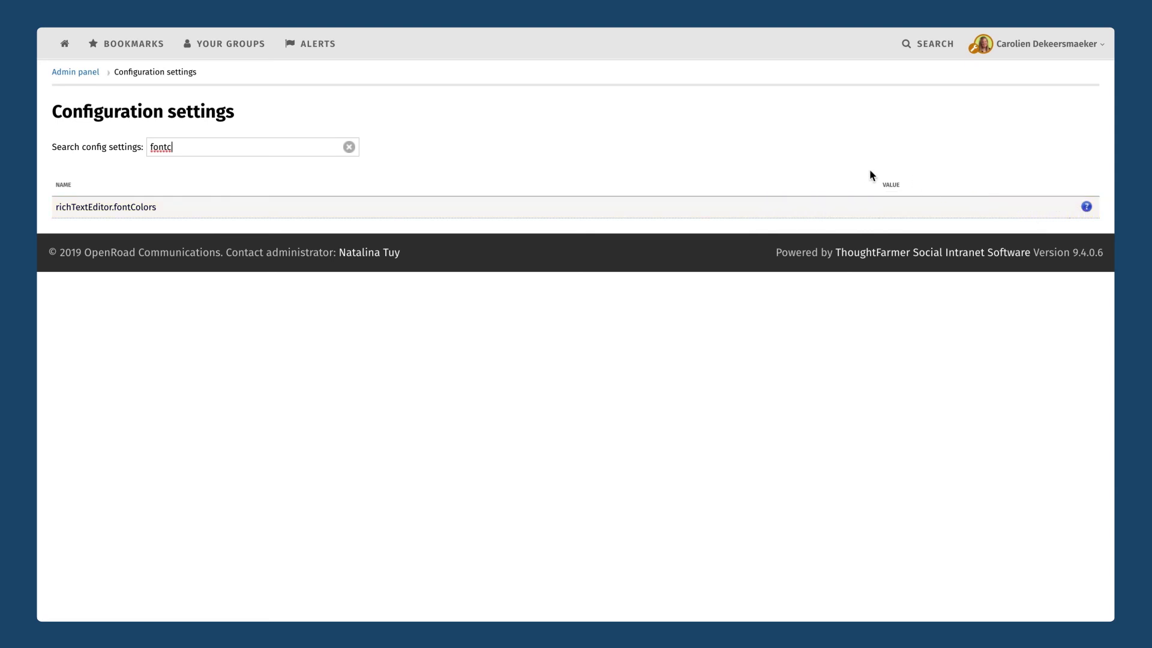
{"action": "left_click", "coordinate": [868, 216]}
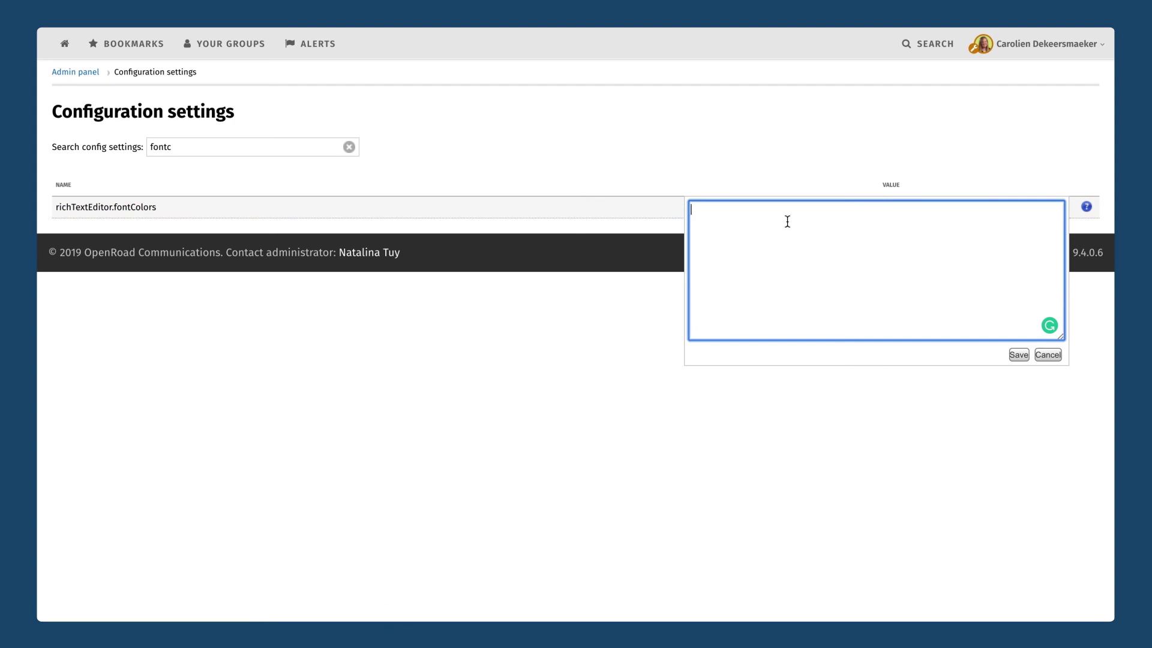
{"action": "type", "text": "00923E,F8C100"}
{"action": "left_click", "coordinate": [1018, 354]}
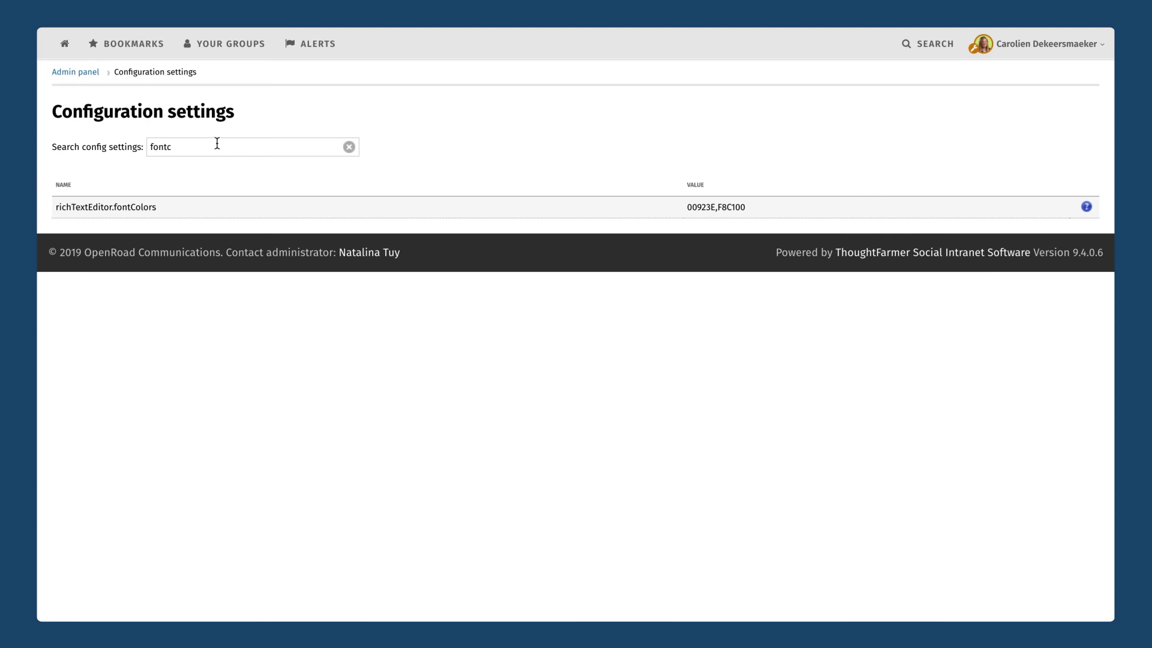
{"action": "left_click", "coordinate": [92, 73]}
Scroll to the Admin panel's Advanced section and open Configuration settings.
{"action": "scroll", "coordinate": [660, 451], "scroll_direction": "down", "scroll_amount": 8}
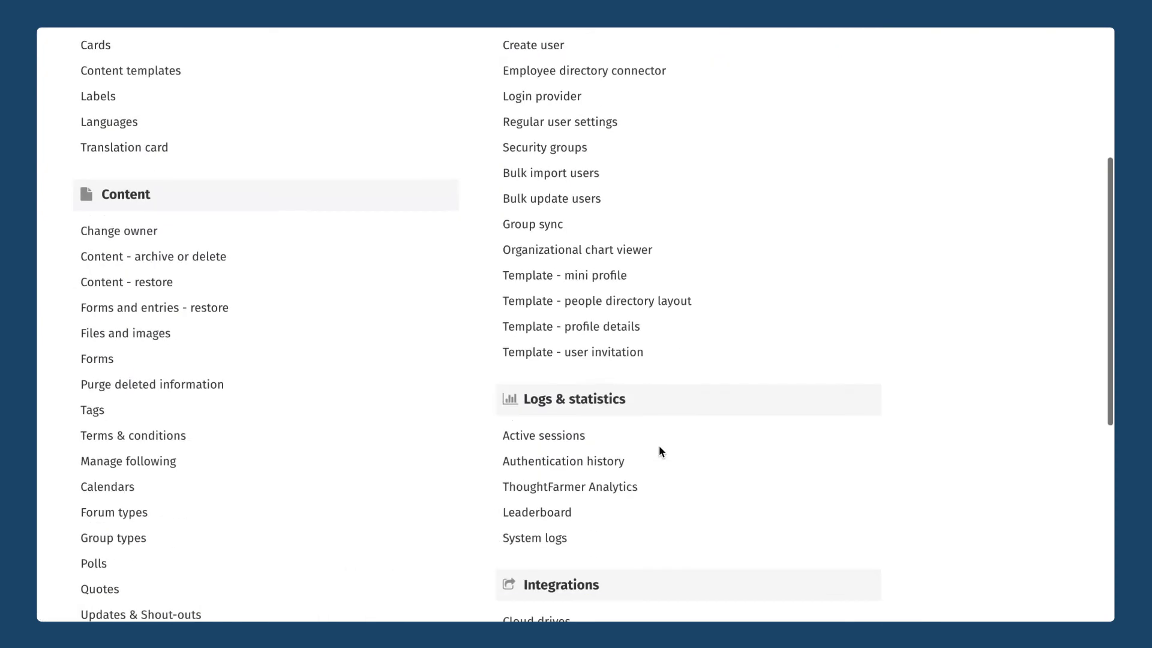
{"action": "scroll", "coordinate": [600, 520], "scroll_direction": "down", "scroll_amount": 1}
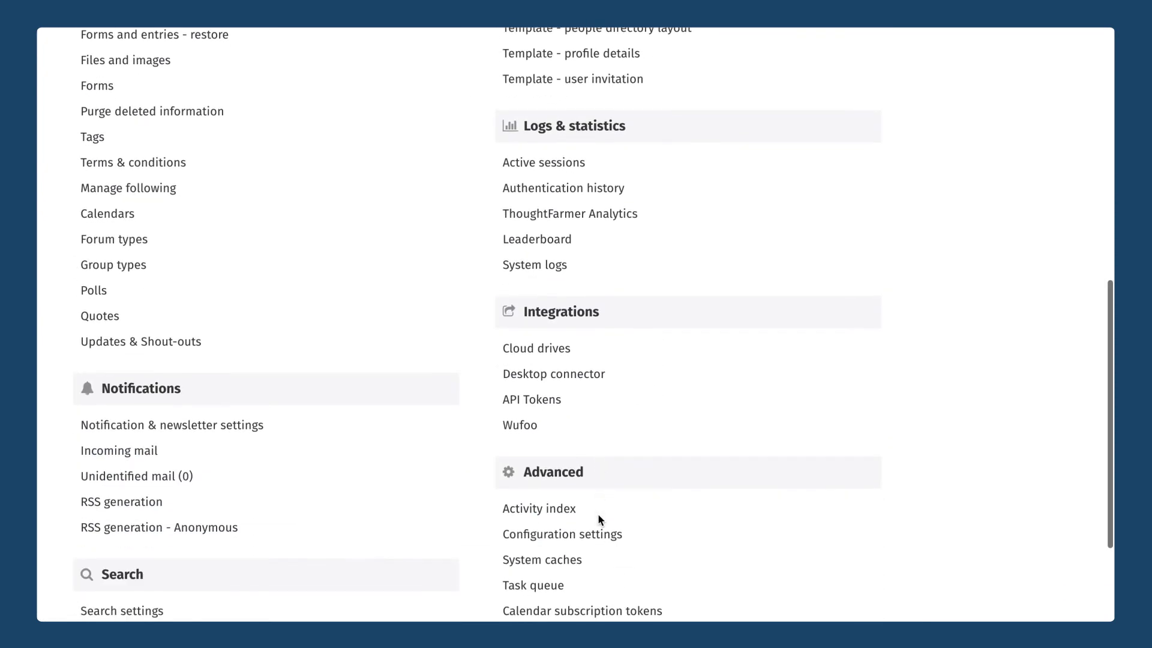
{"action": "left_click", "coordinate": [579, 535]}
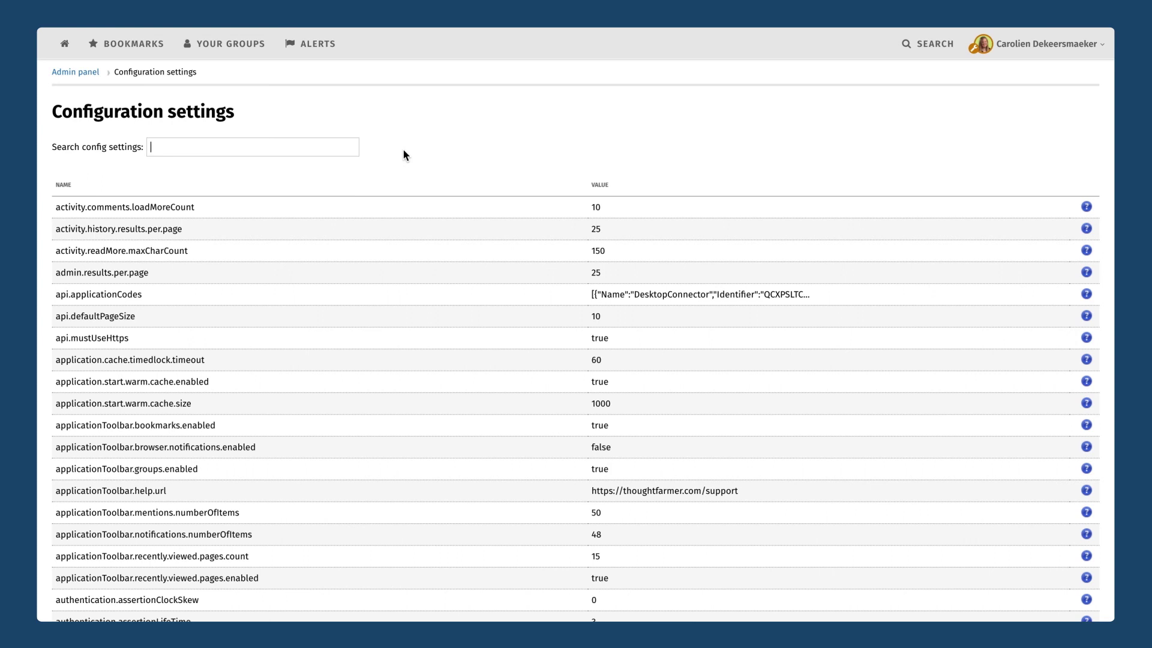
Filter by 'comment', save comment.edit.timeout as 15, and clear the search.
{"action": "type", "text": "comment"}
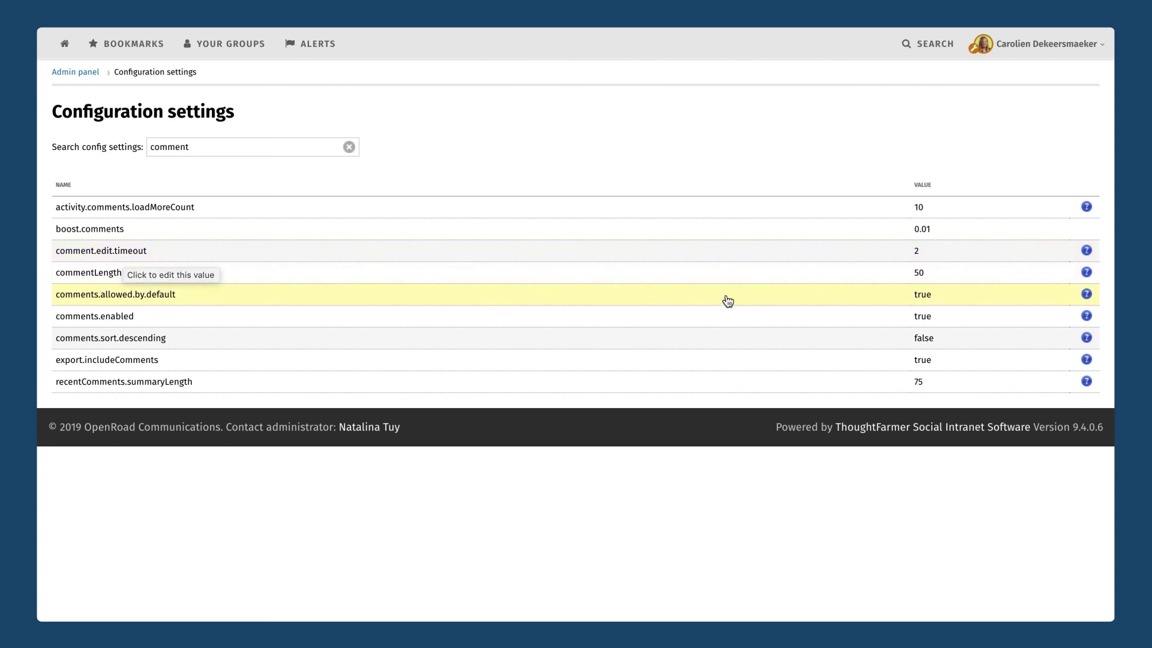
{"action": "left_click", "coordinate": [926, 255]}
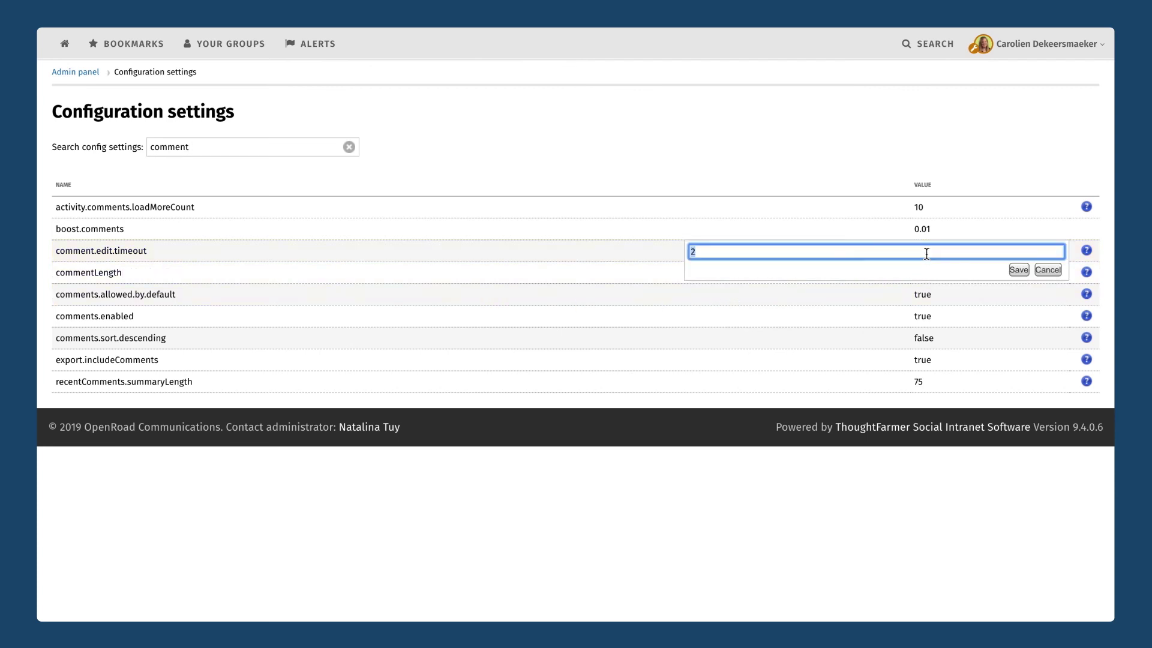
{"action": "type", "text": "15"}
{"action": "left_click", "coordinate": [1020, 272]}
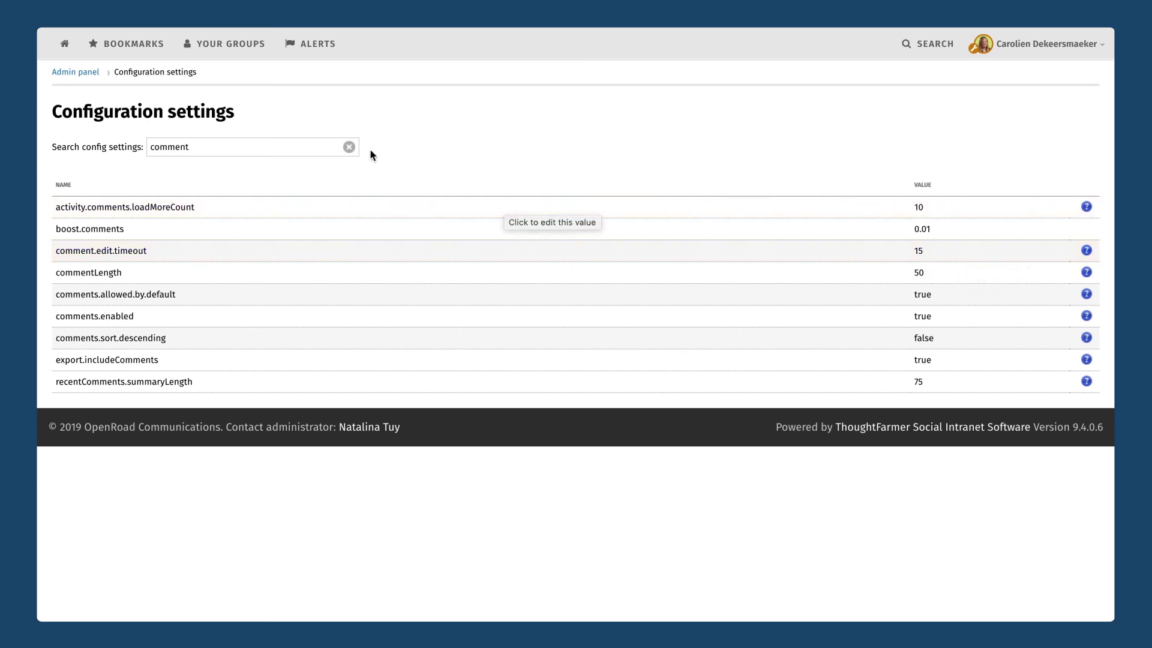
{"action": "left_click", "coordinate": [348, 147]}
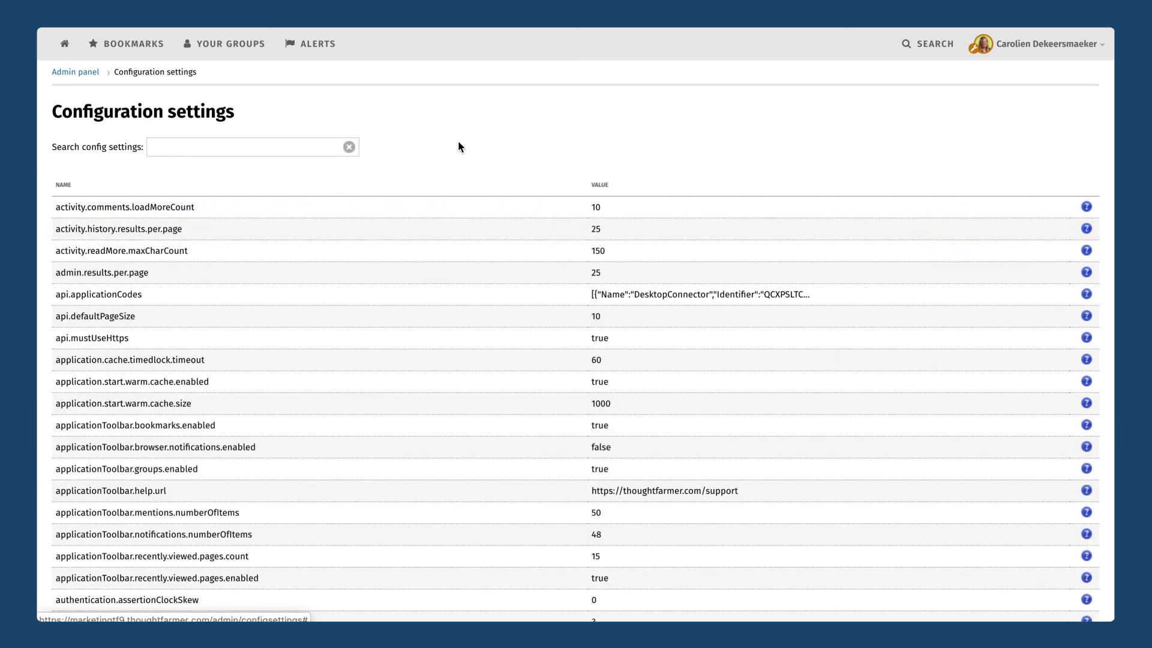